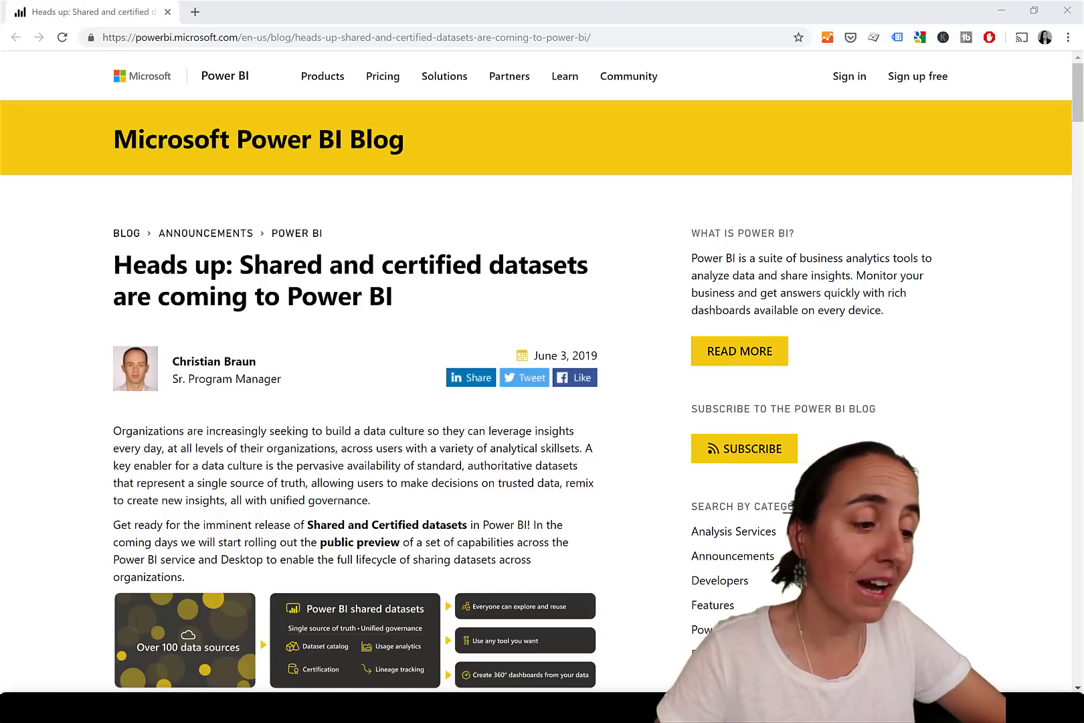
Step: Read through the Power BI blog announcement on shared and certified datasets, including its key areas, governance and workspace sections
{"action": "scroll", "coordinate": [360, 535], "scroll_direction": "down", "scroll_amount": 2}
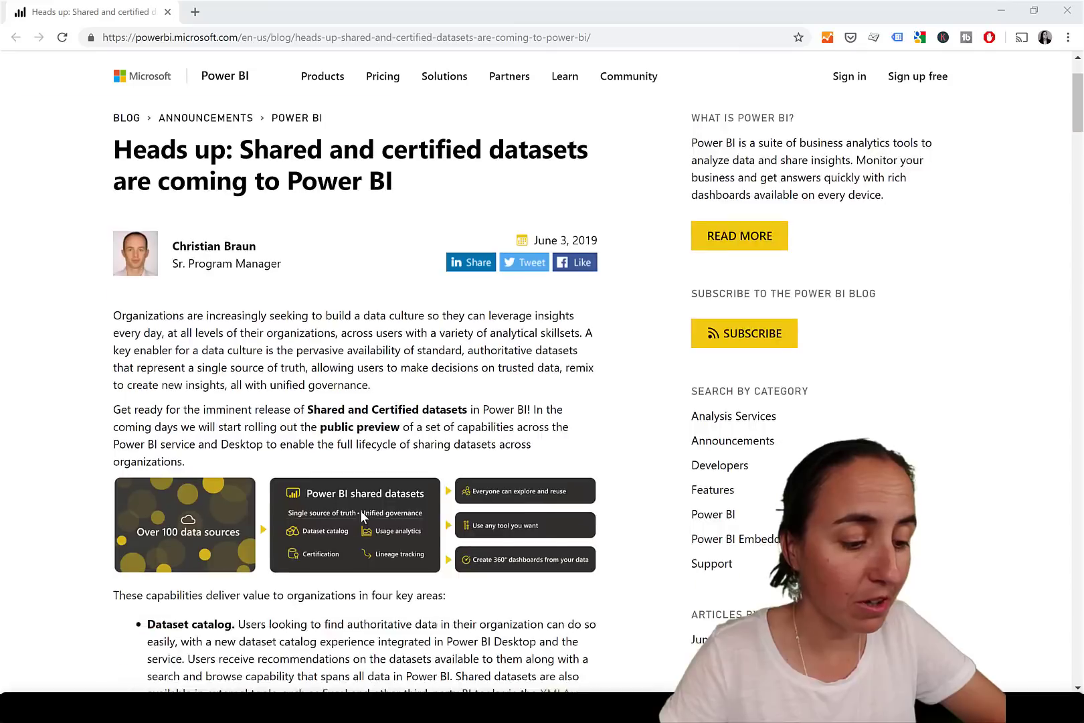
{"action": "scroll", "coordinate": [359, 510], "scroll_direction": "down", "scroll_amount": 3}
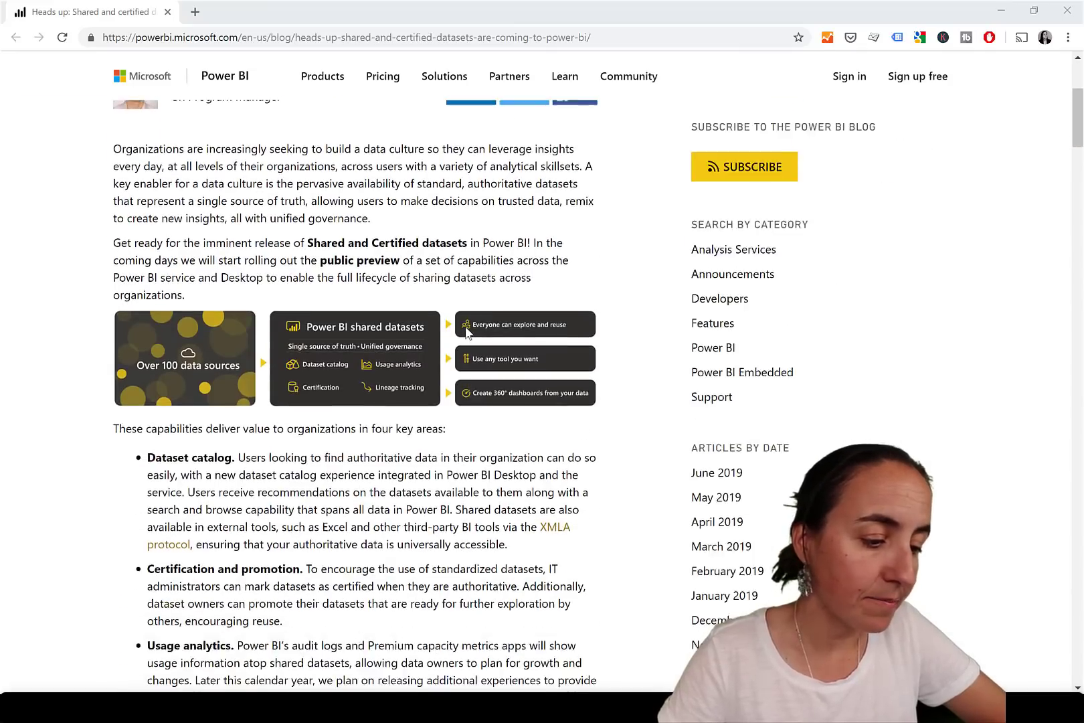
{"action": "scroll", "coordinate": [402, 321], "scroll_direction": "down", "scroll_amount": 2}
{"action": "scroll", "coordinate": [358, 329], "scroll_direction": "up", "scroll_amount": 2}
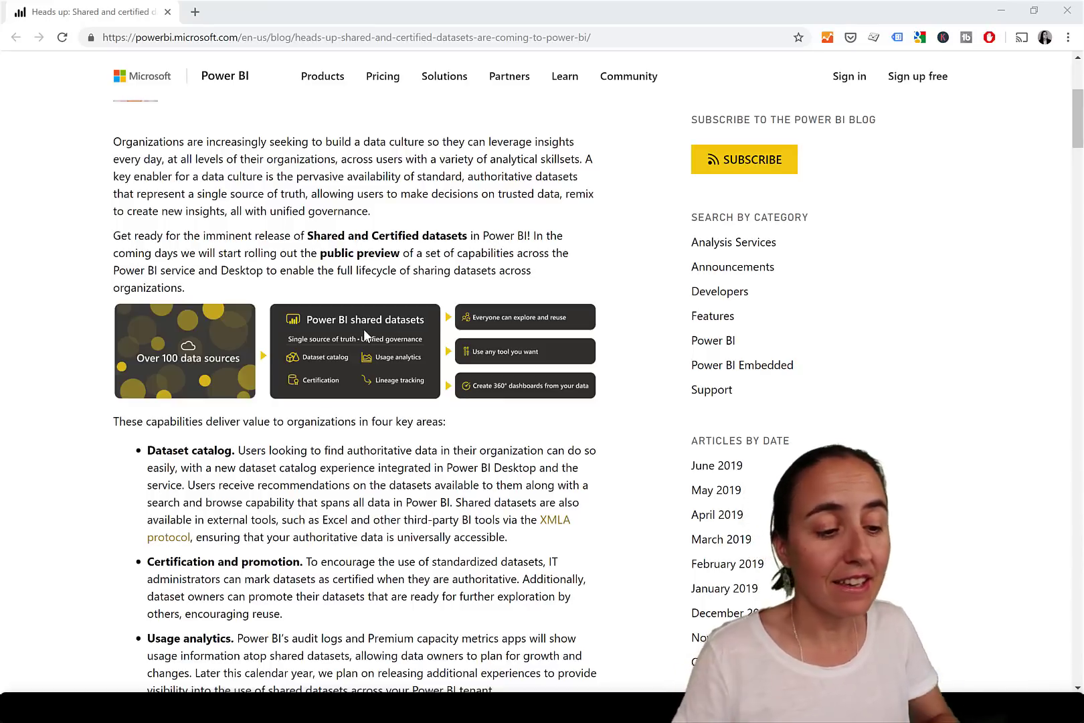
{"action": "scroll", "coordinate": [424, 451], "scroll_direction": "down", "scroll_amount": 6}
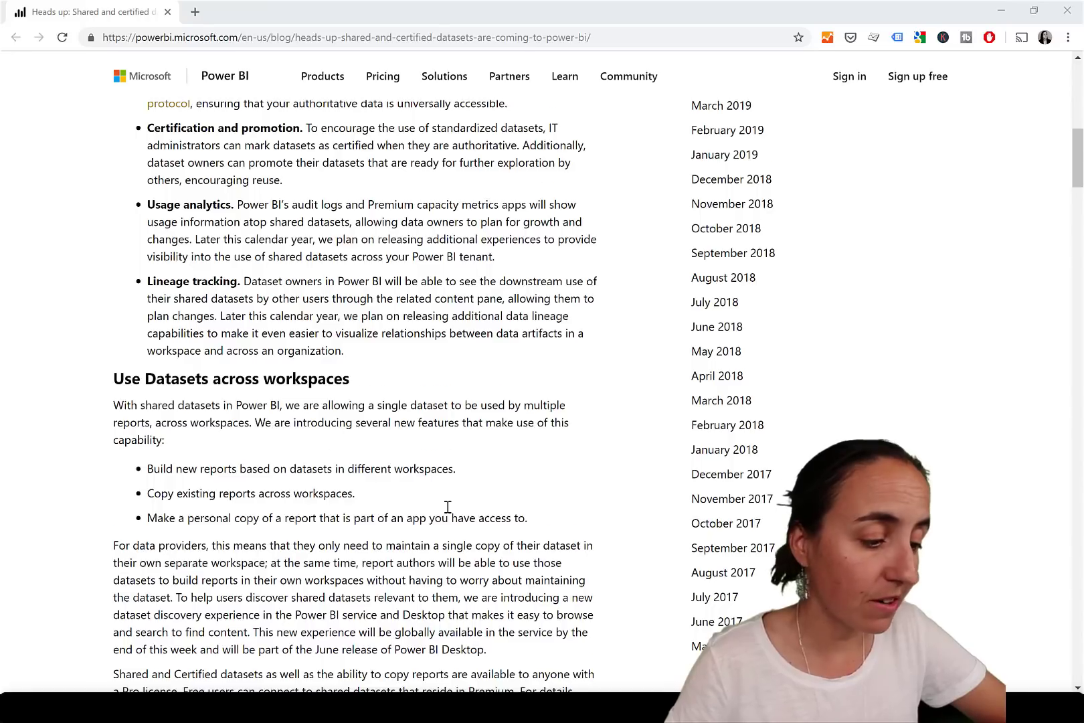
{"action": "scroll", "coordinate": [448, 507], "scroll_direction": "down", "scroll_amount": 10}
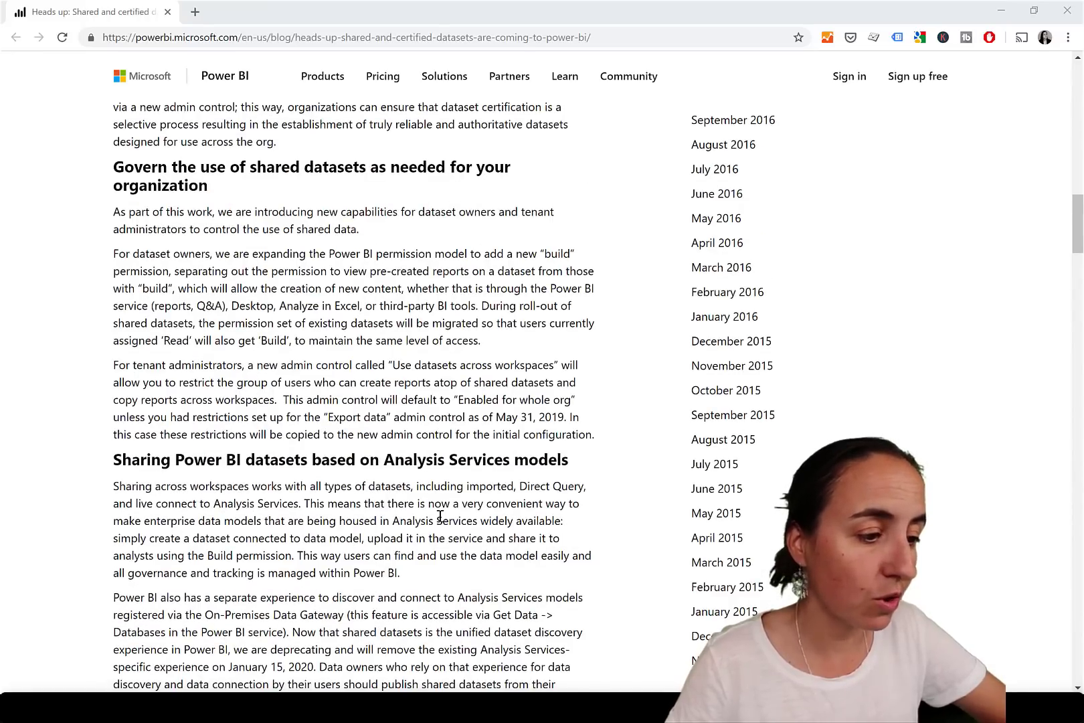
{"action": "scroll", "coordinate": [435, 533], "scroll_direction": "down", "scroll_amount": 4}
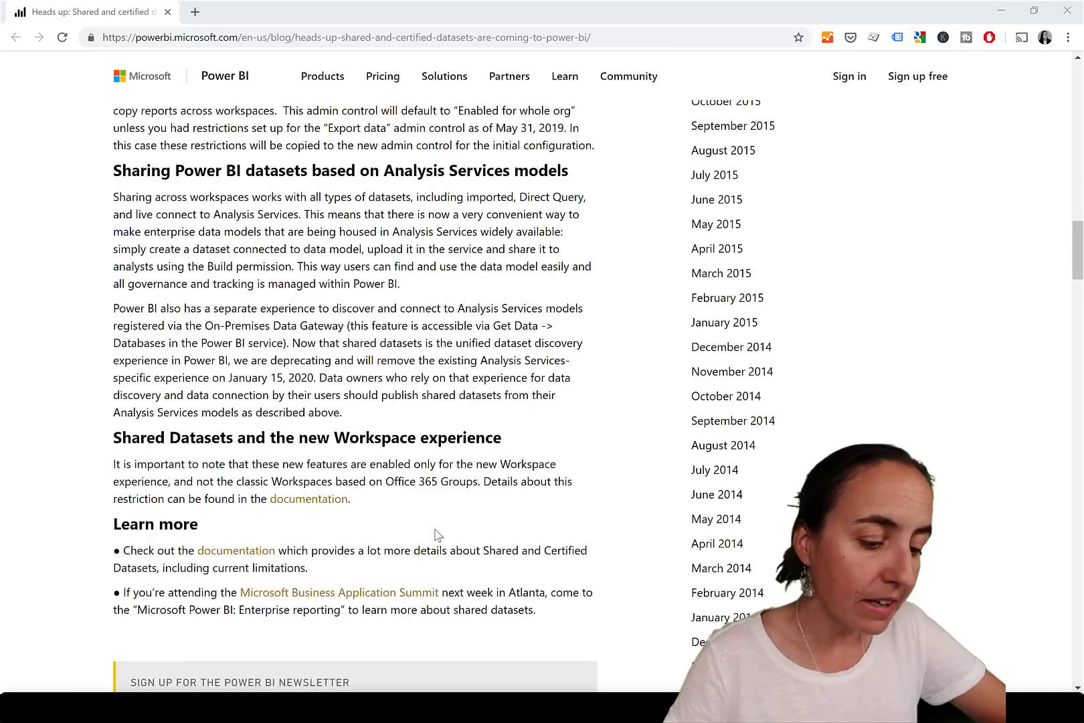
{"action": "scroll", "coordinate": [434, 535], "scroll_direction": "up", "scroll_amount": 3}
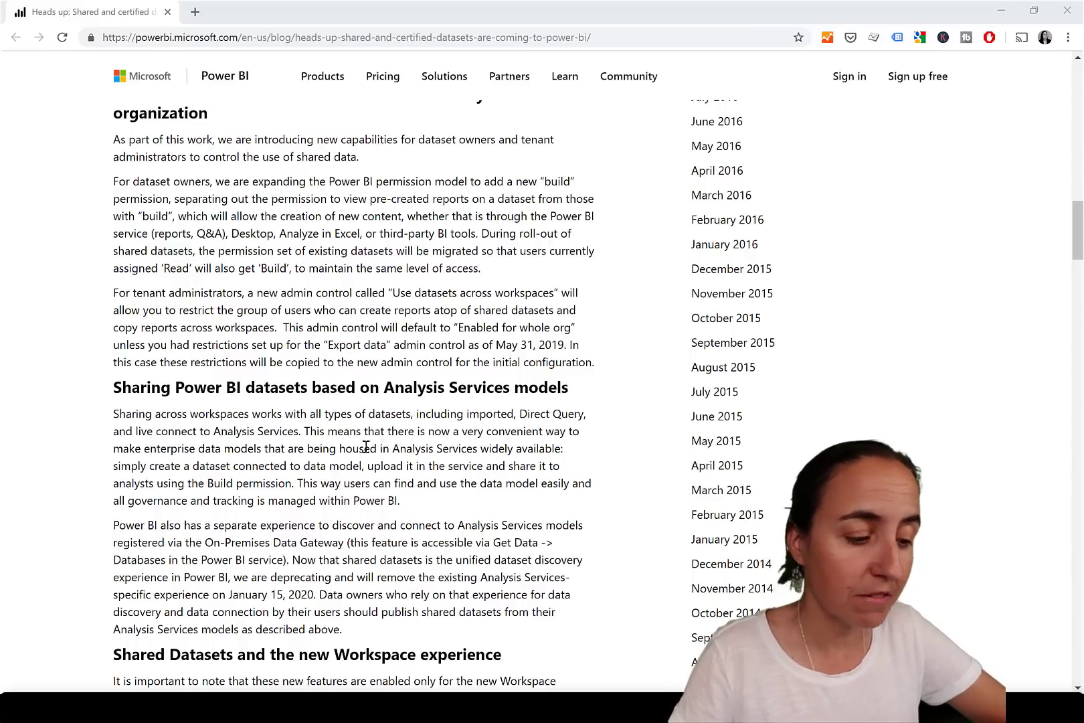
{"action": "scroll", "coordinate": [366, 446], "scroll_direction": "up", "scroll_amount": 12}
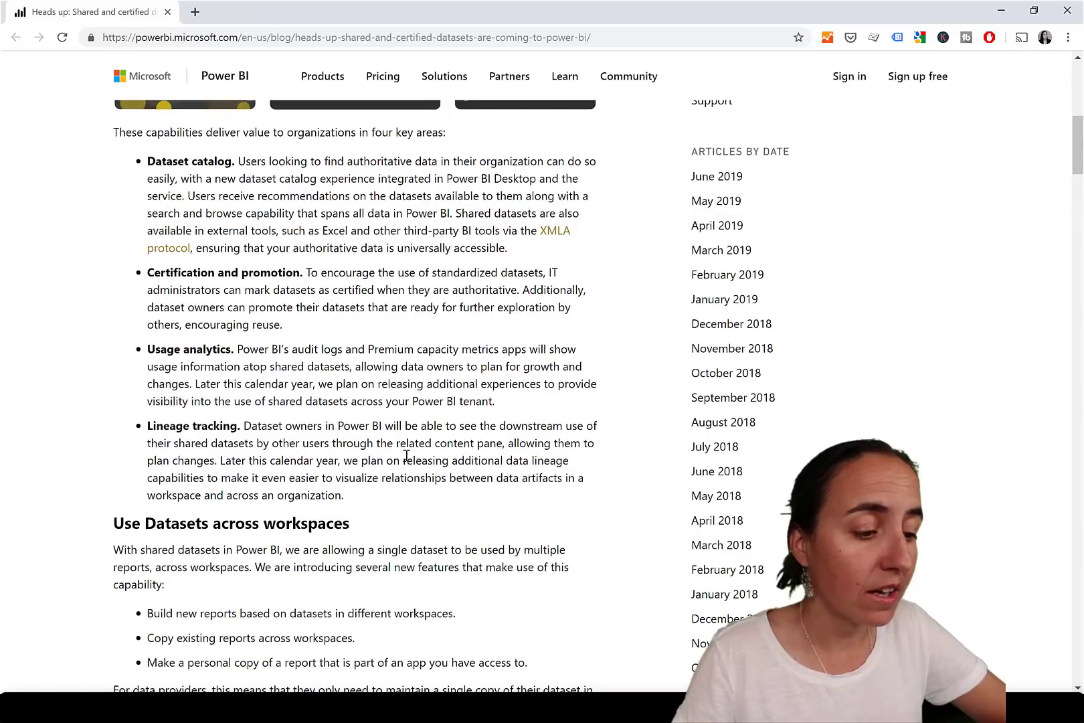
{"action": "scroll", "coordinate": [406, 455], "scroll_direction": "up", "scroll_amount": 1}
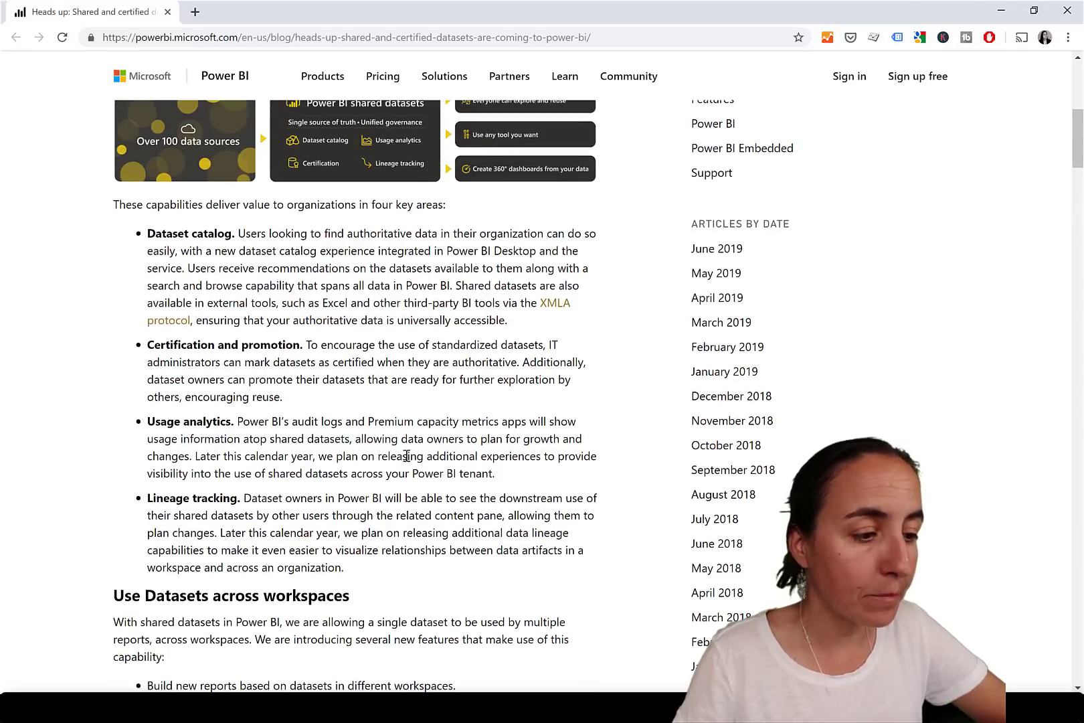
{"action": "scroll", "coordinate": [406, 455], "scroll_direction": "down", "scroll_amount": 1}
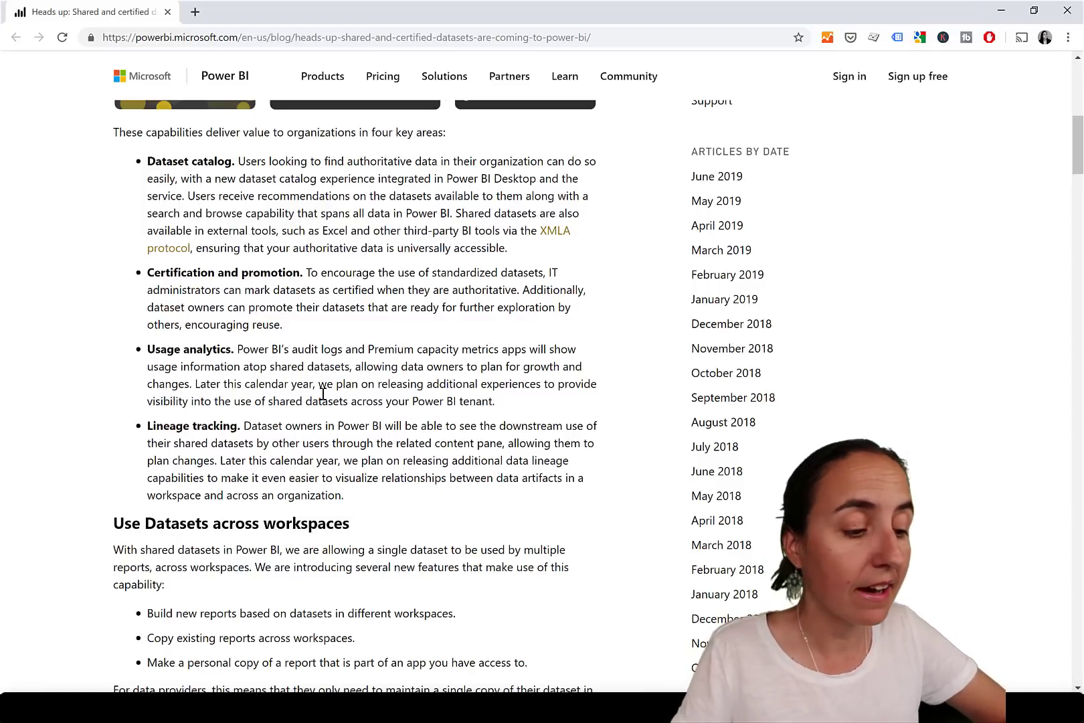
{"action": "scroll", "coordinate": [405, 511], "scroll_direction": "down", "scroll_amount": 5}
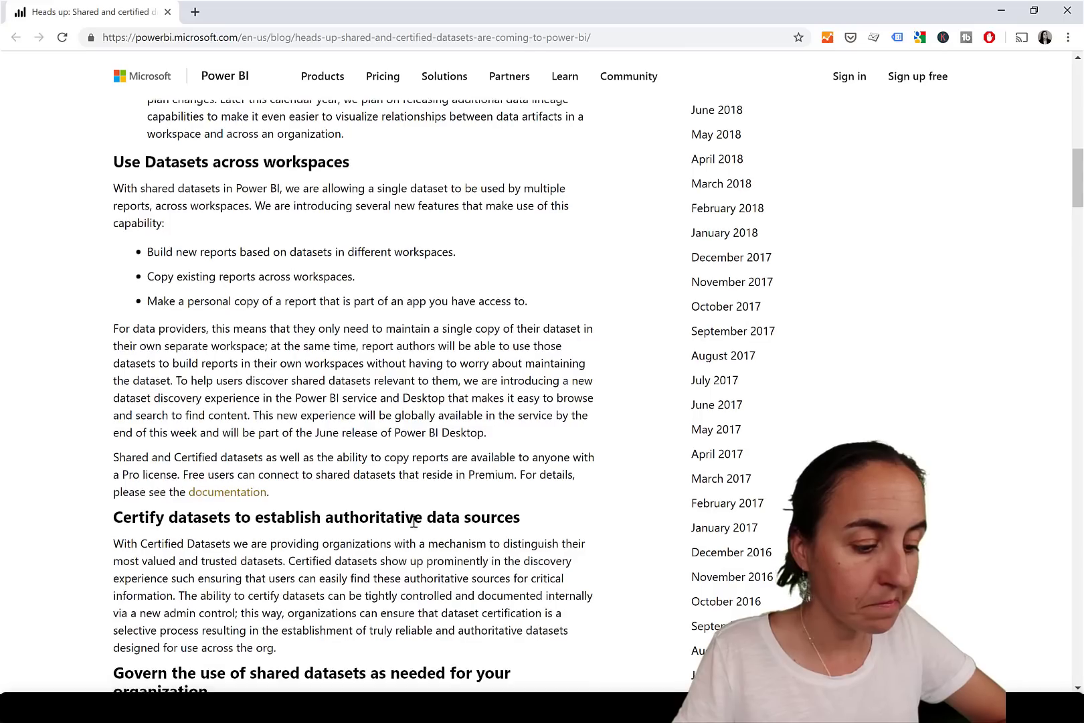
{"action": "scroll", "coordinate": [415, 522], "scroll_direction": "down", "scroll_amount": 5}
{"action": "scroll", "coordinate": [413, 538], "scroll_direction": "down", "scroll_amount": 6}
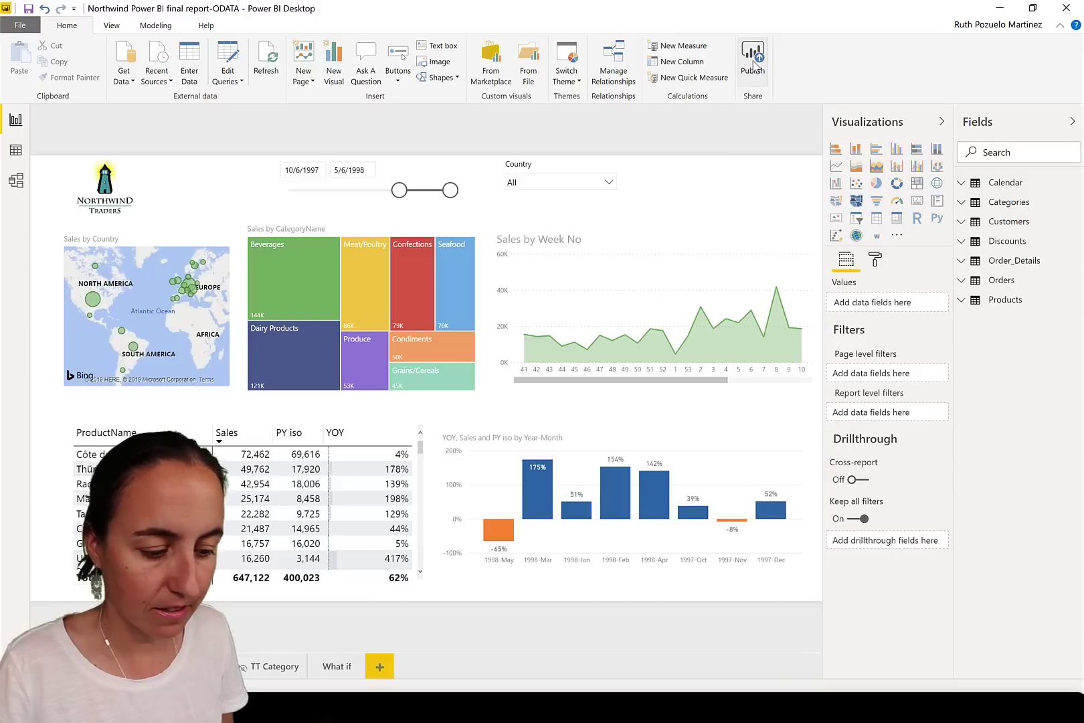
Step: Switch to Power BI Desktop and publish the Northwind Power BI final report-ODATA report to the Northwind workspace
{"action": "left_click", "coordinate": [754, 64]}
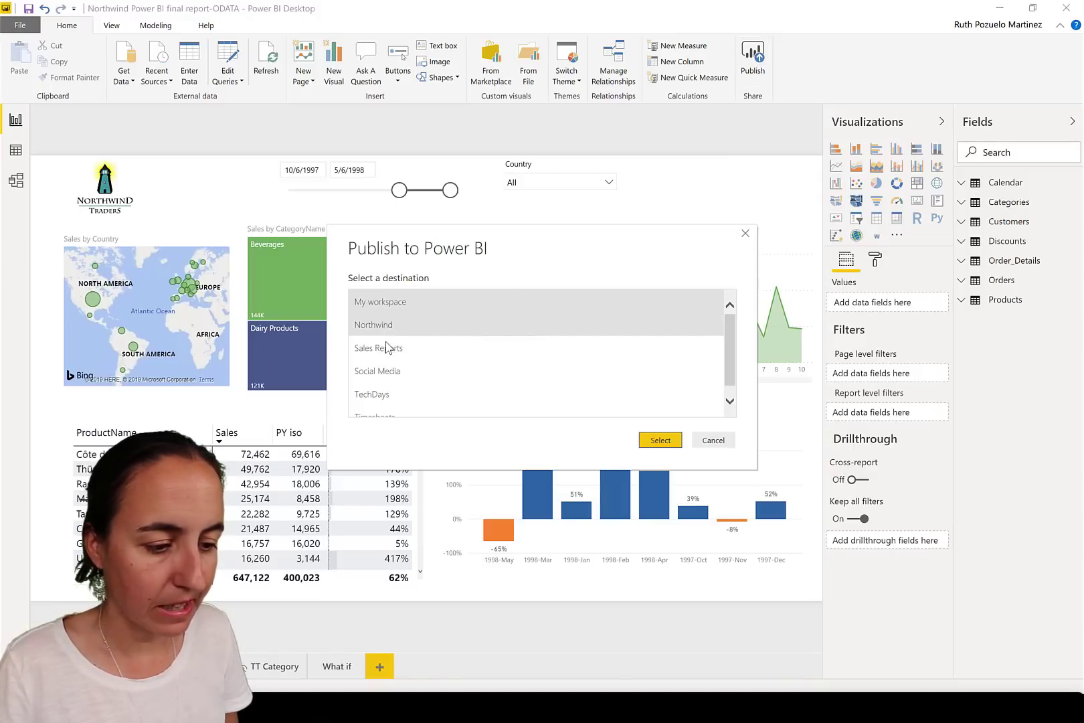
{"action": "left_click", "coordinate": [371, 324]}
{"action": "left_click", "coordinate": [661, 440]}
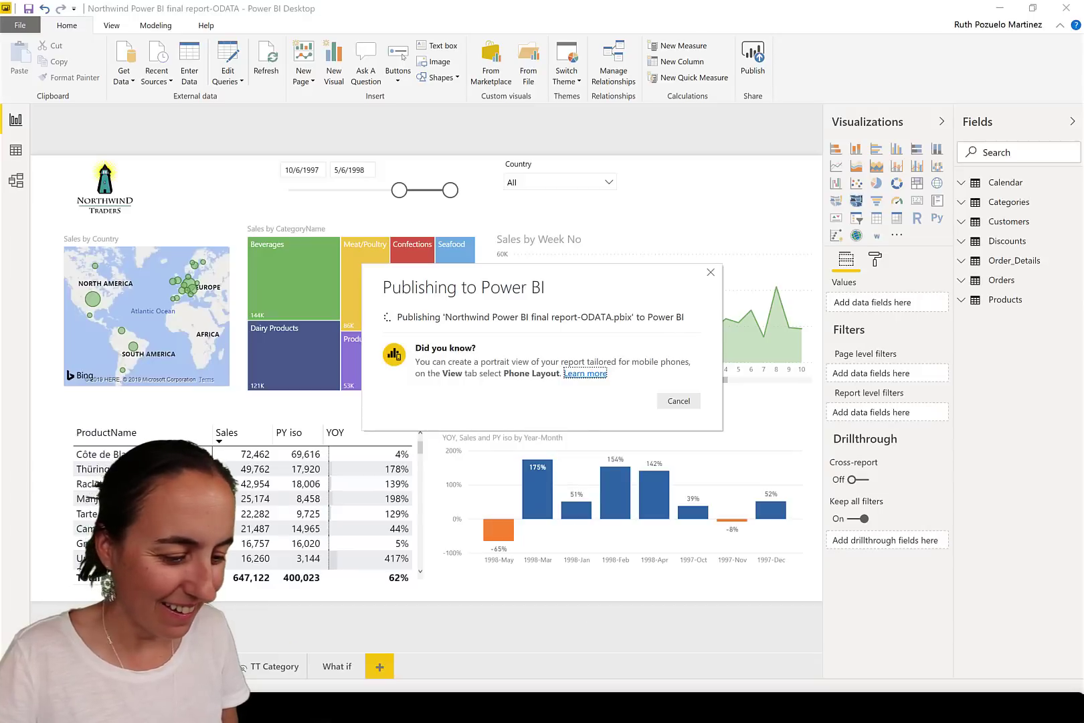
Step: Open the published report online, copy its web address and load it in a new Chrome tab instead
{"action": "mouse_move", "coordinate": [301, 707]}
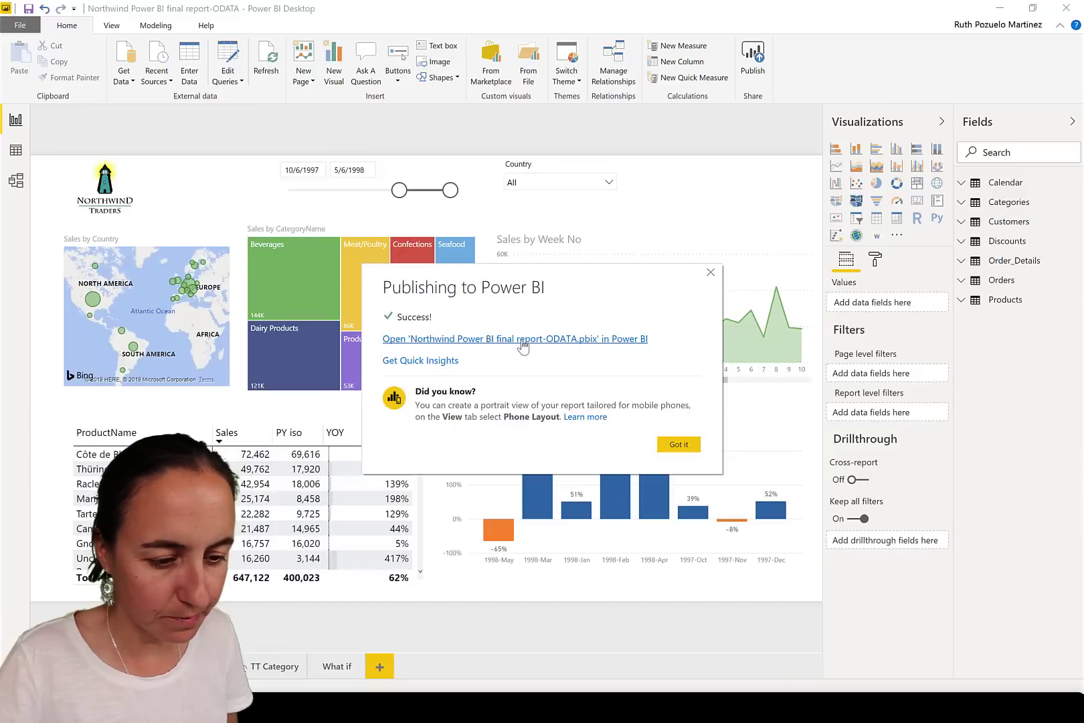
{"action": "left_click", "coordinate": [525, 343]}
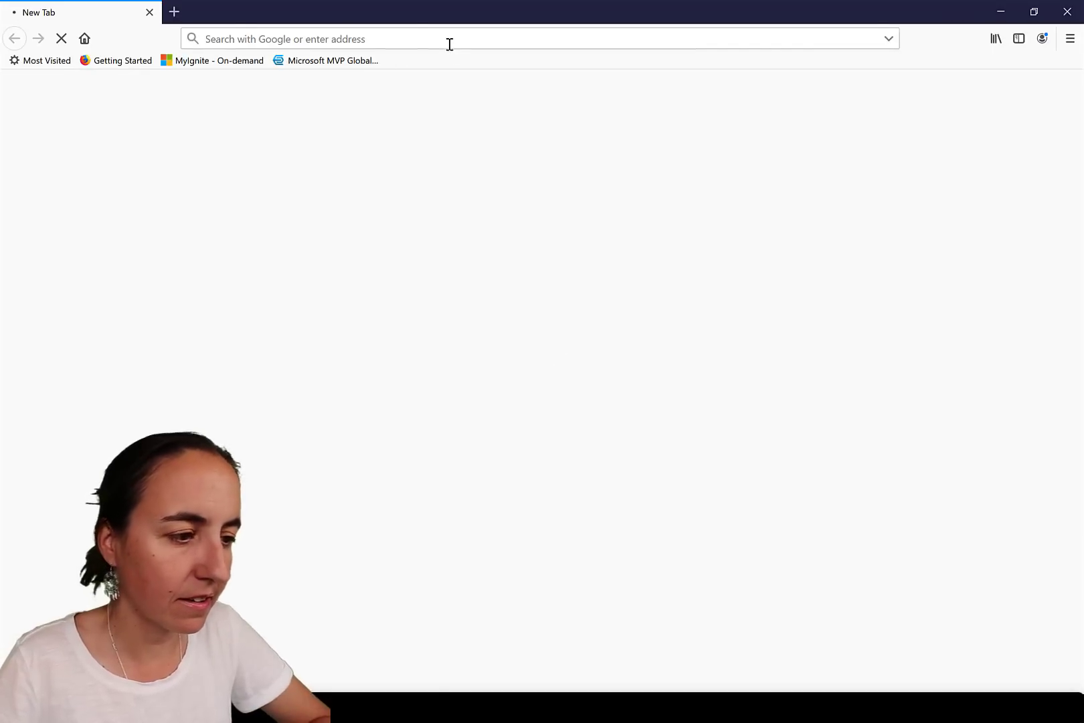
{"action": "left_click", "coordinate": [463, 38]}
{"action": "key", "text": "ctrl+c"}
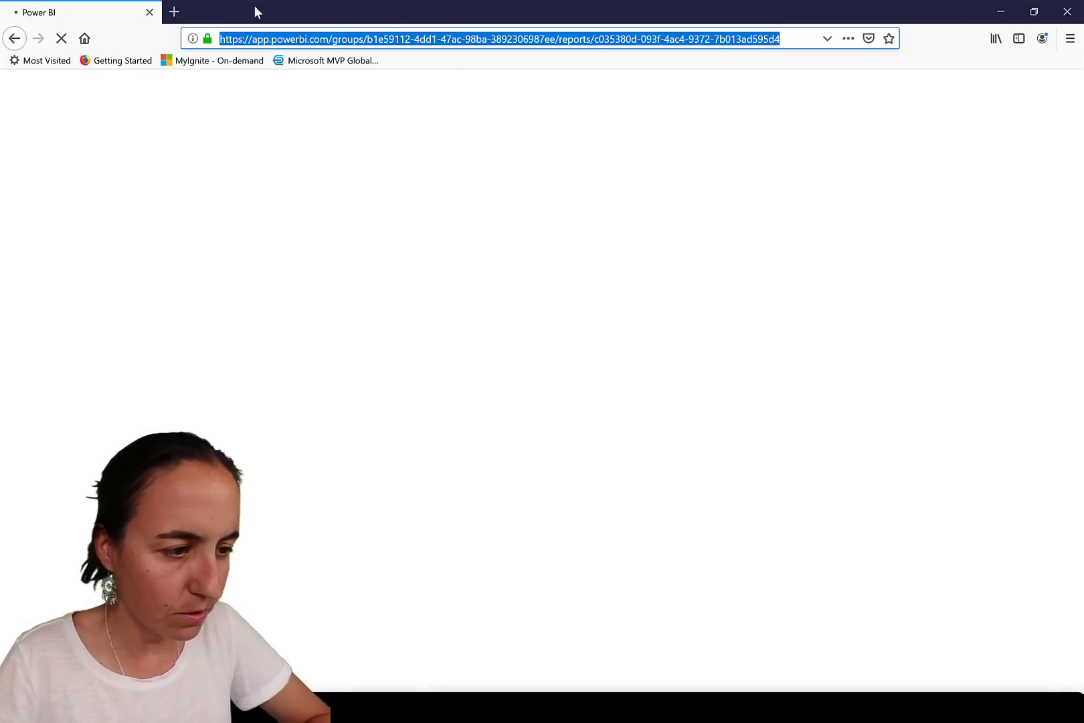
{"action": "left_click", "coordinate": [147, 14]}
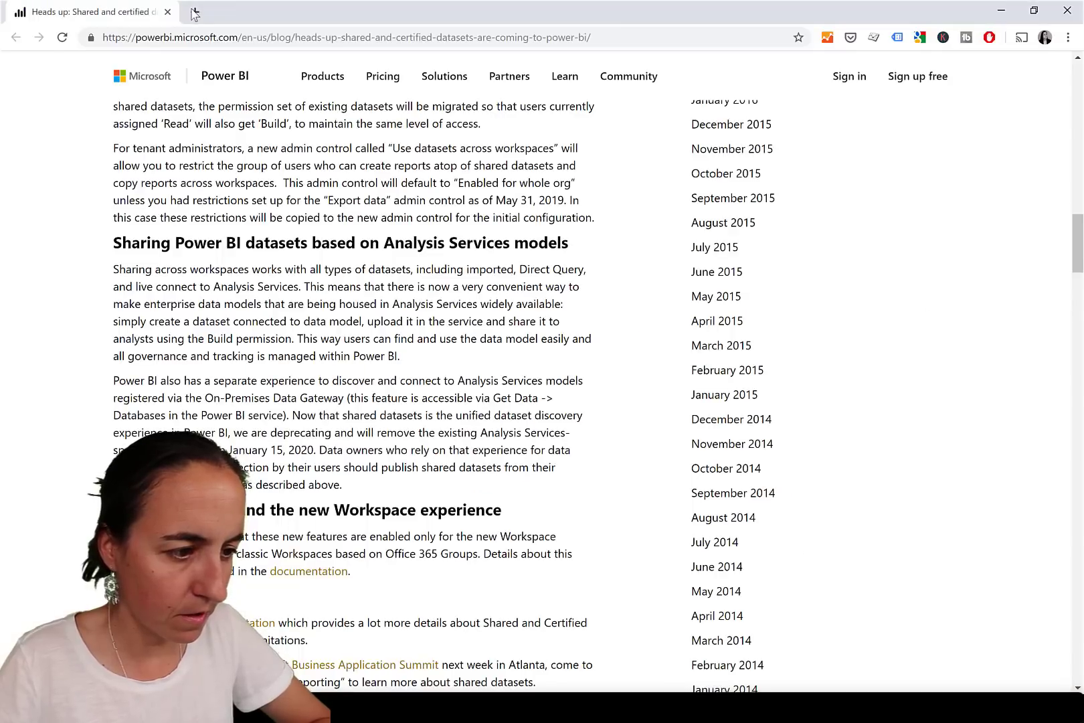
{"action": "left_click", "coordinate": [190, 12]}
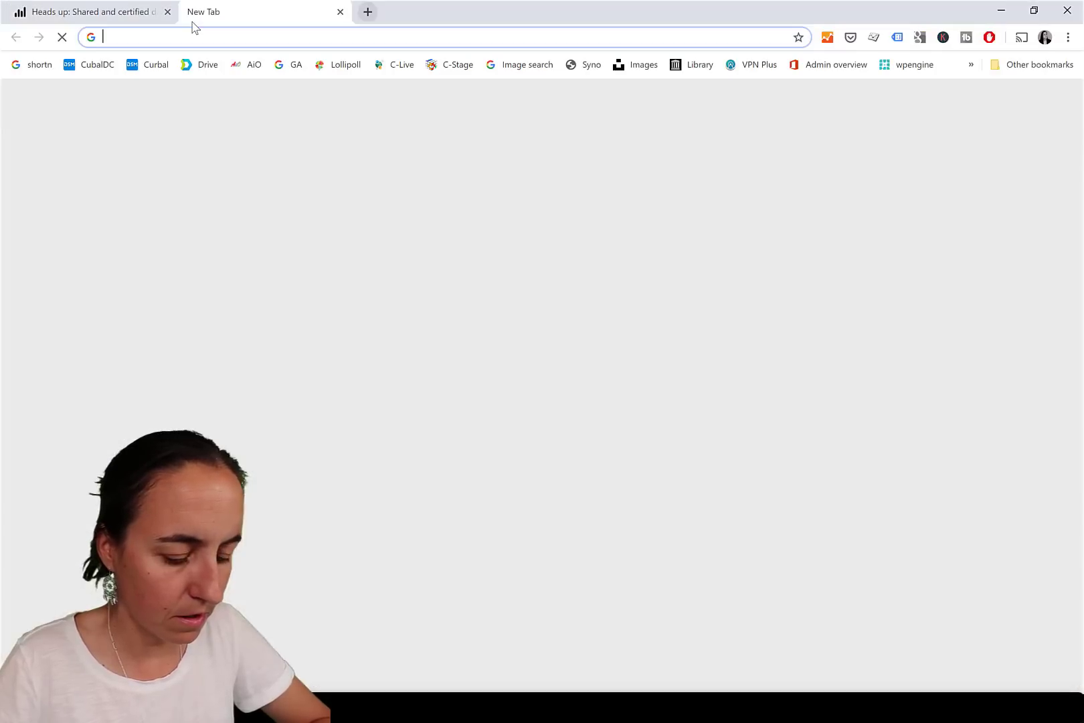
{"action": "key", "text": "ctrl+v"}
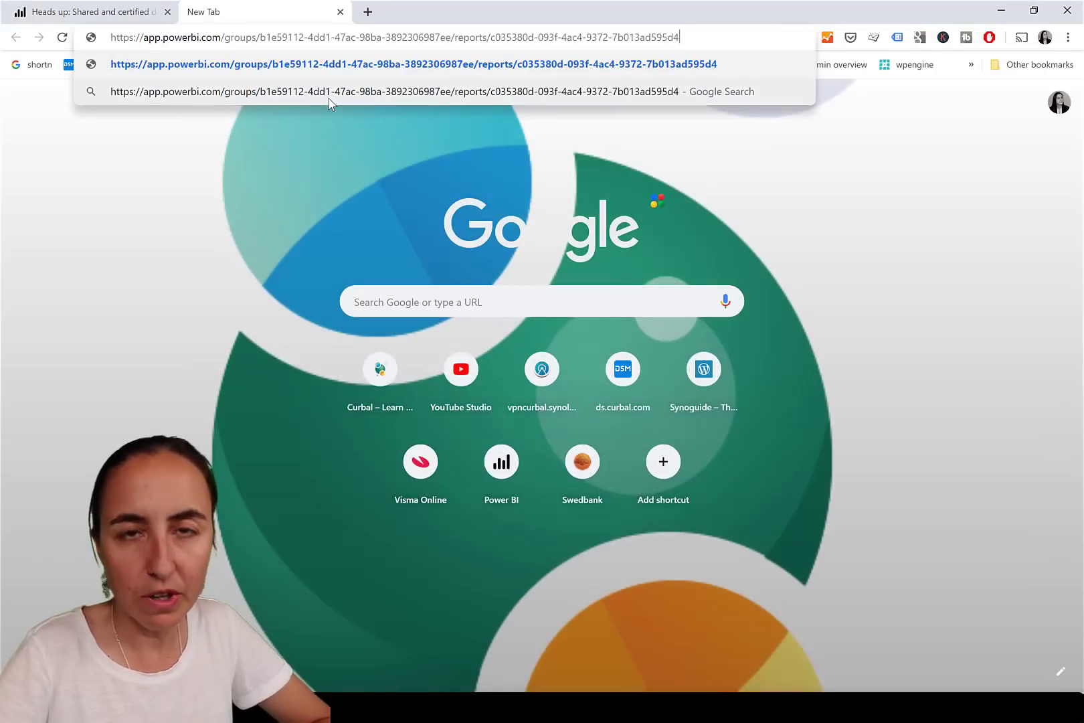
{"action": "key", "text": "Return"}
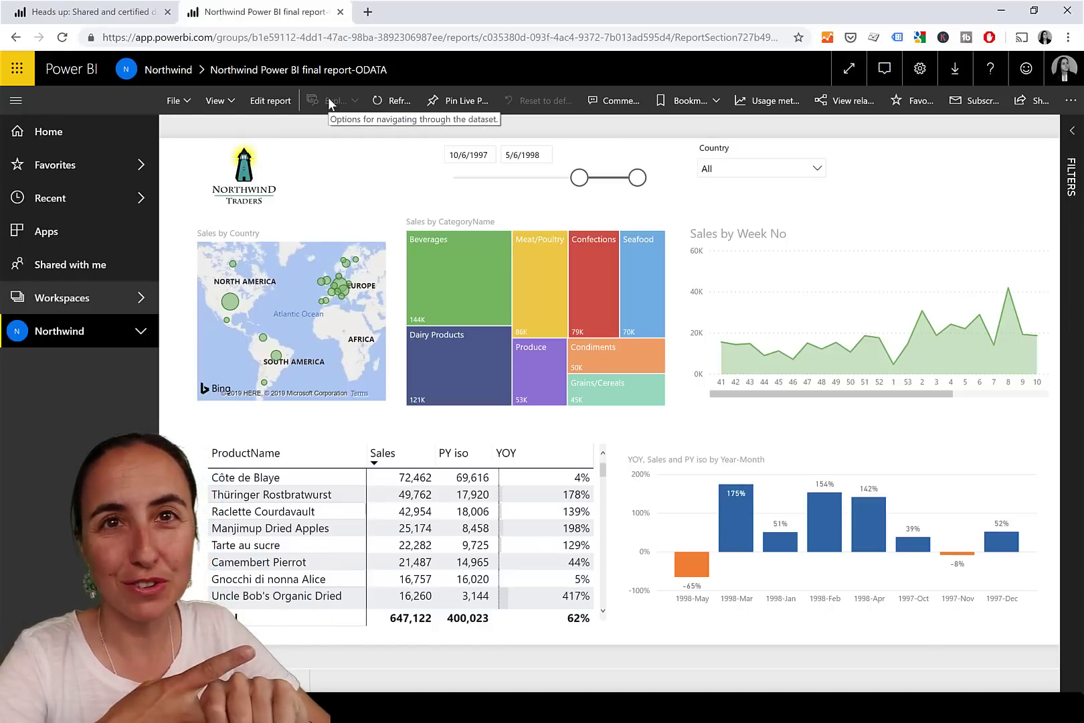
Step: In the Northwind workspace, set the endorsement of the Northwind Power BI final report-ODATA dataset to Promoted in its settings
{"action": "left_click", "coordinate": [71, 334]}
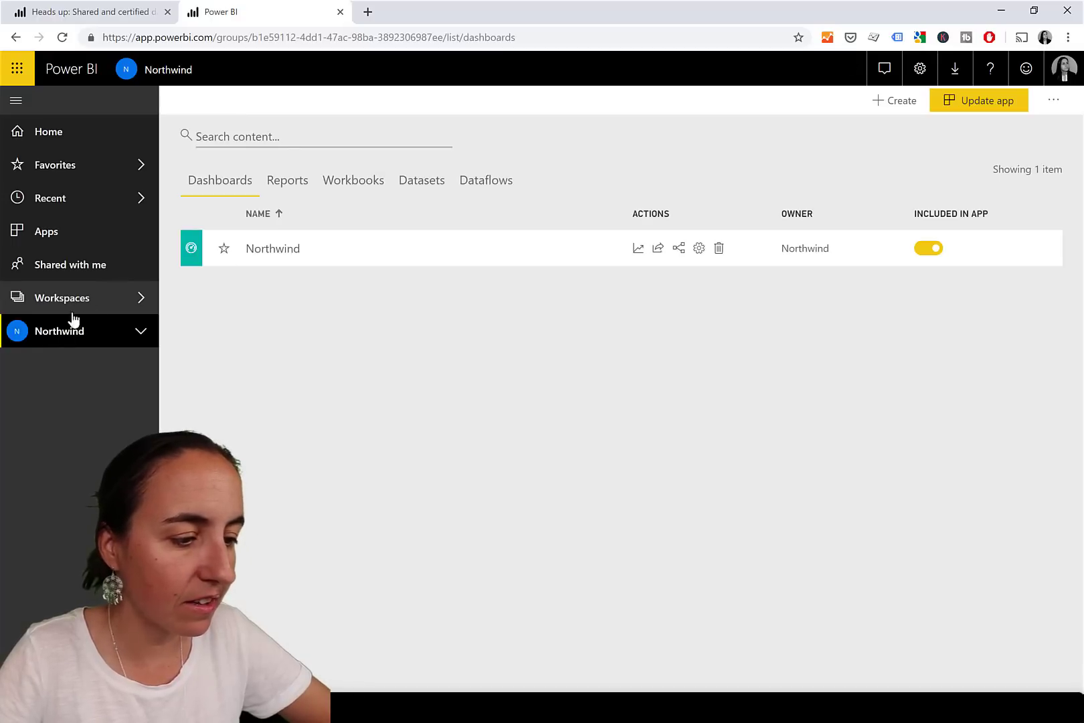
{"action": "left_click", "coordinate": [432, 179]}
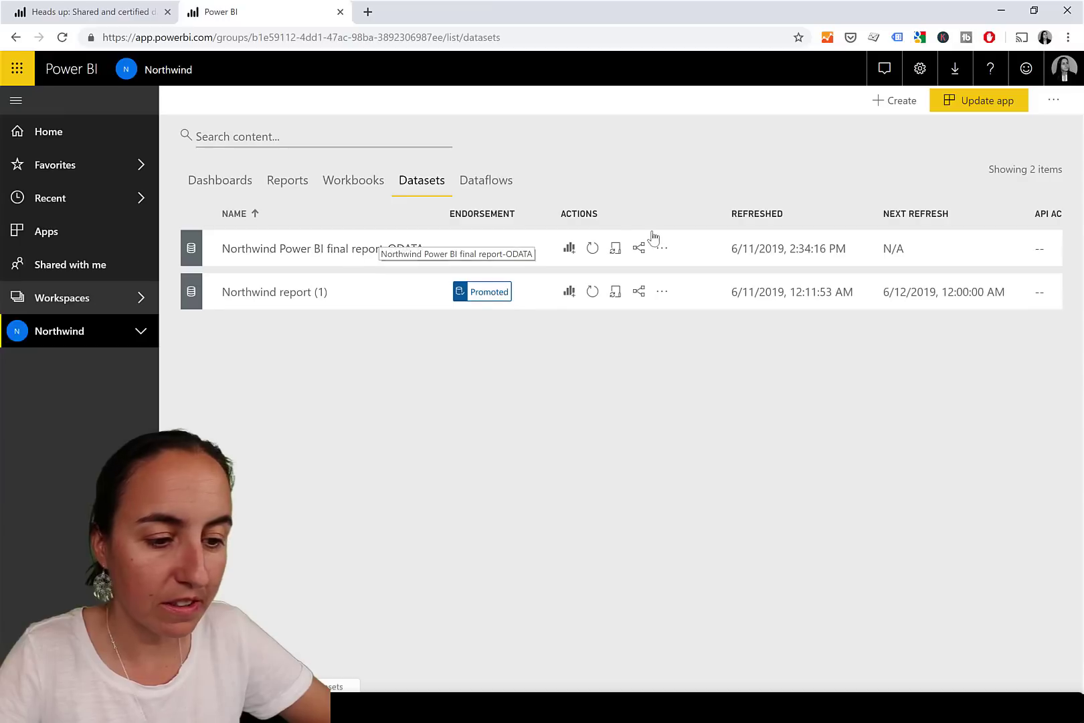
{"action": "left_click", "coordinate": [663, 252]}
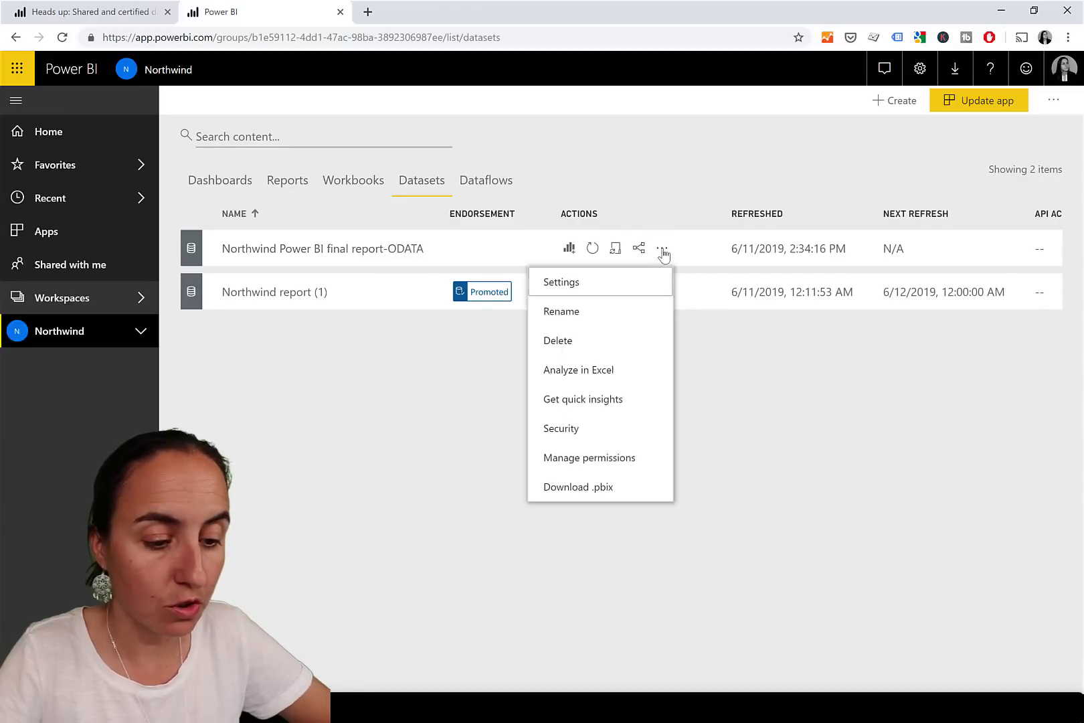
{"action": "left_click", "coordinate": [598, 286]}
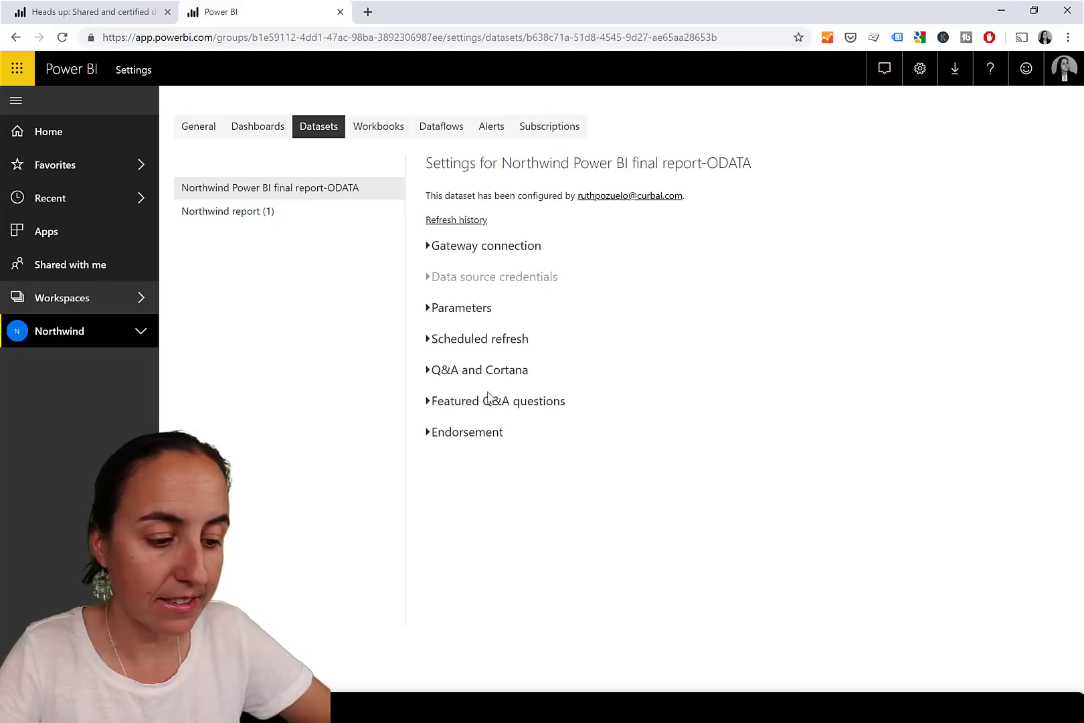
{"action": "left_click", "coordinate": [476, 436]}
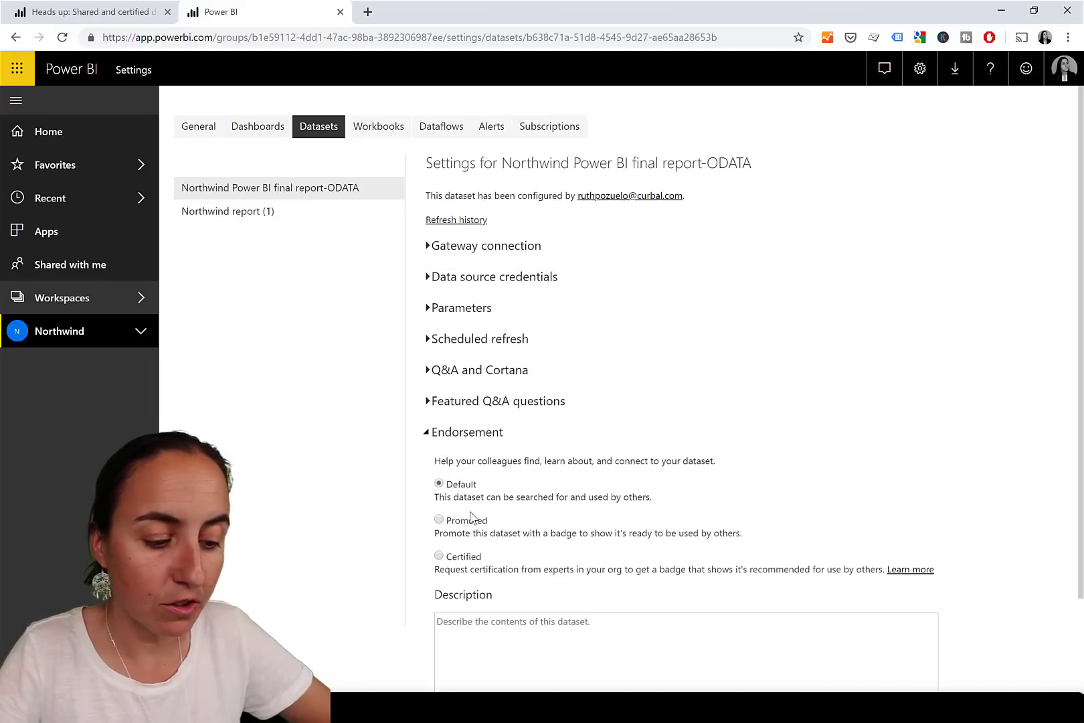
{"action": "left_click", "coordinate": [474, 522]}
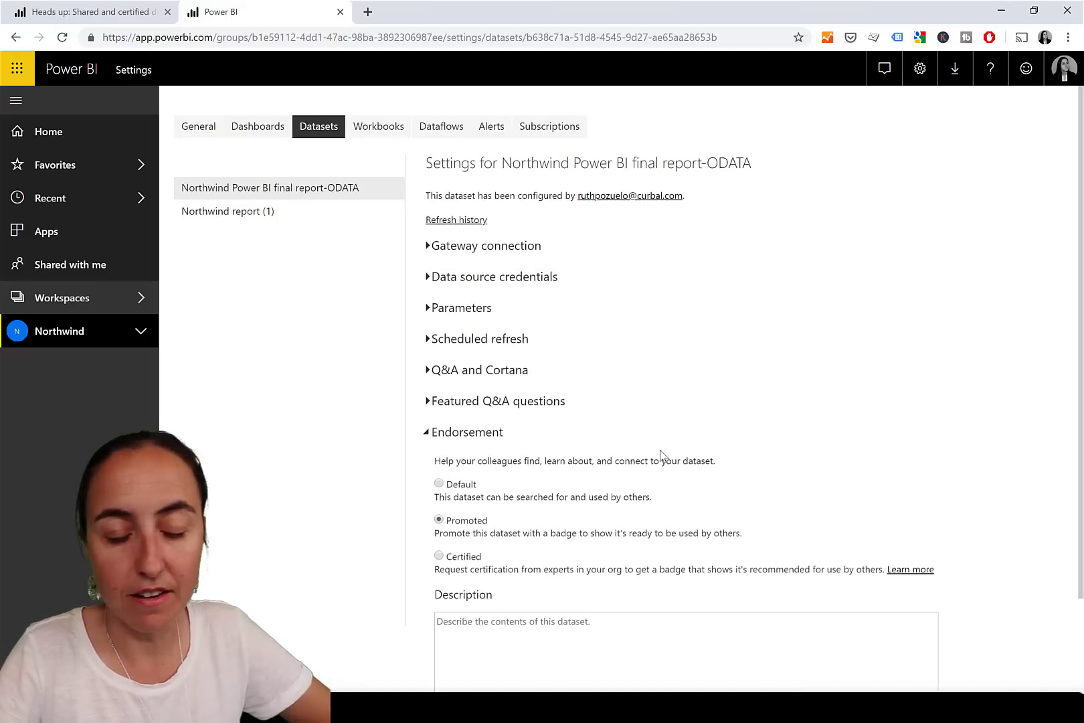
Step: Enter "This is northwind data created by finance dept." as the dataset's endorsement description
{"action": "scroll", "coordinate": [536, 586], "scroll_direction": "down", "scroll_amount": 2}
{"action": "left_click", "coordinate": [508, 561]}
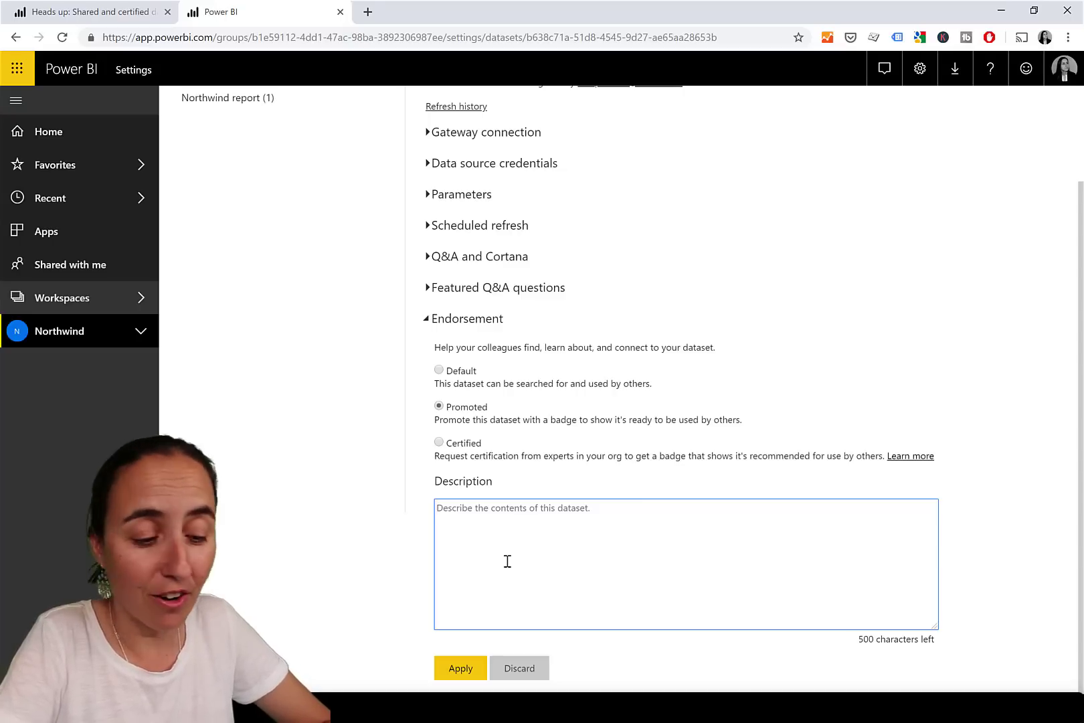
{"action": "type", "text": "Thi"}
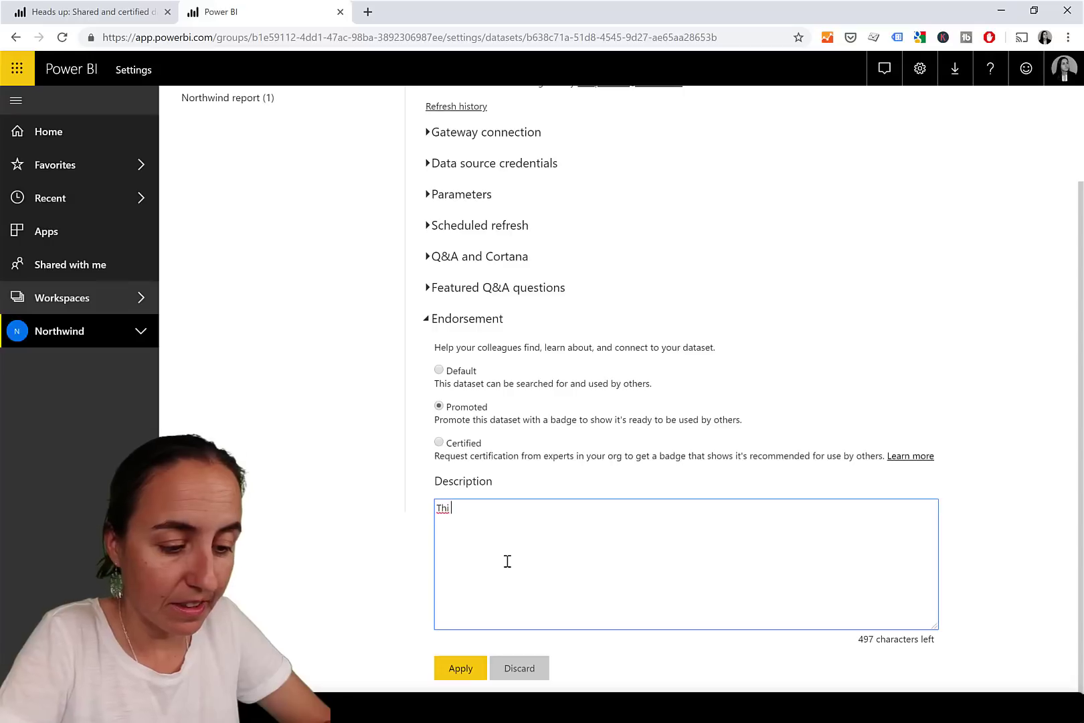
{"action": "type", "text": "s is"}
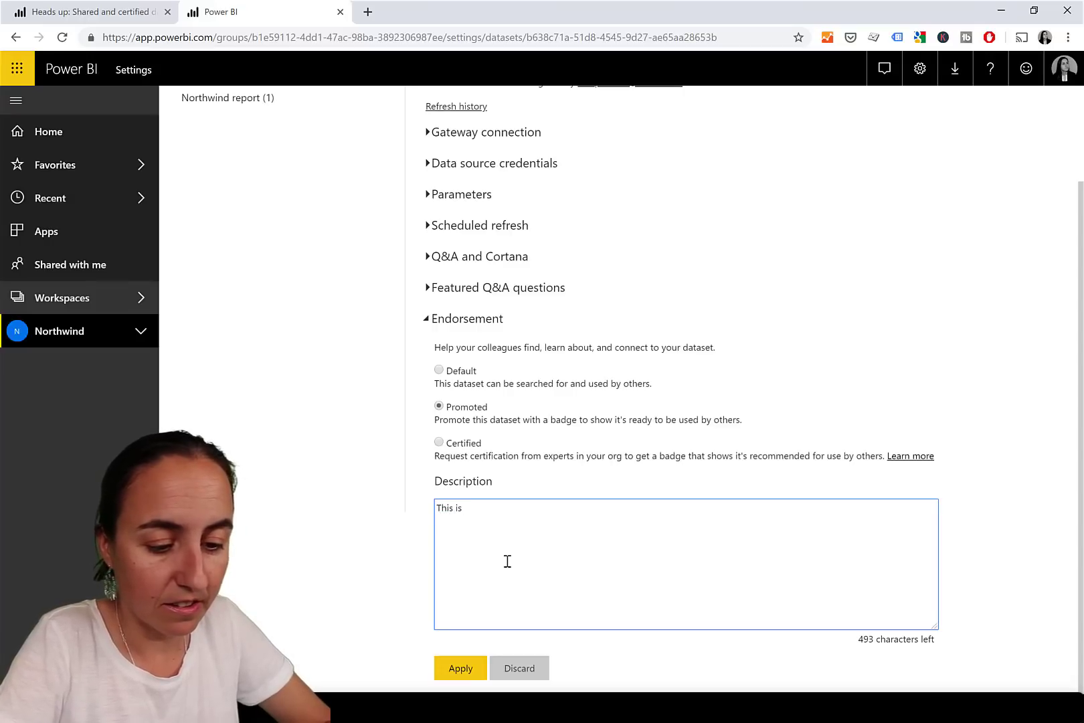
{"action": "type", "text": " north"}
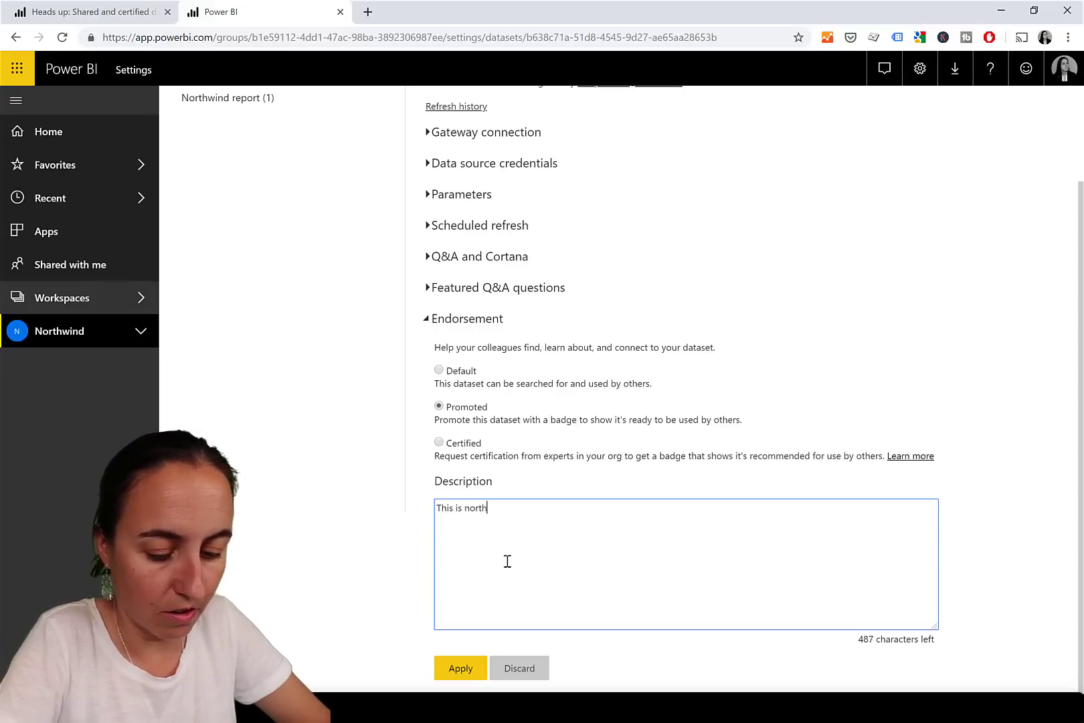
{"action": "type", "text": "wind data"}
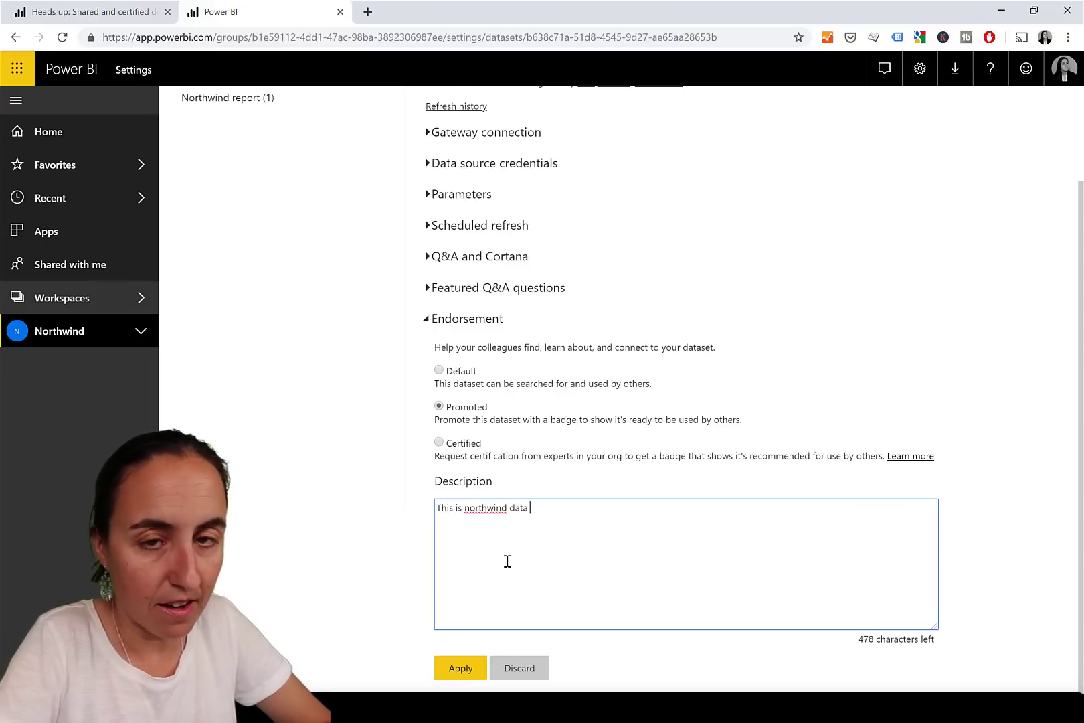
{"action": "type", "text": " create"}
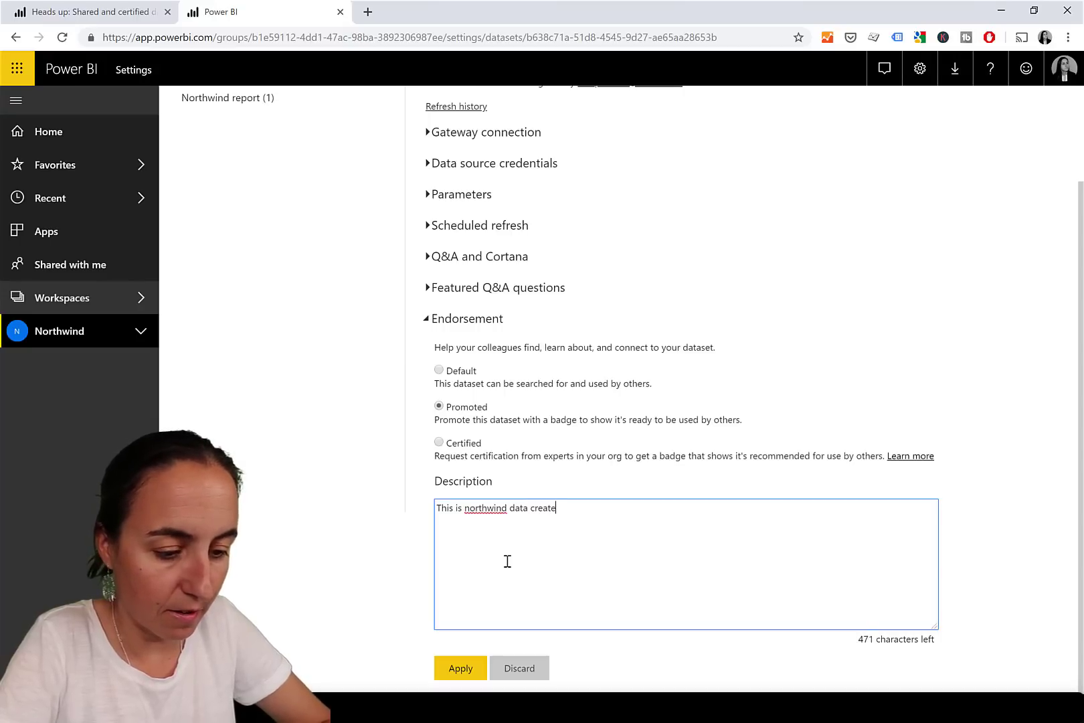
{"action": "type", "text": "d by fin"}
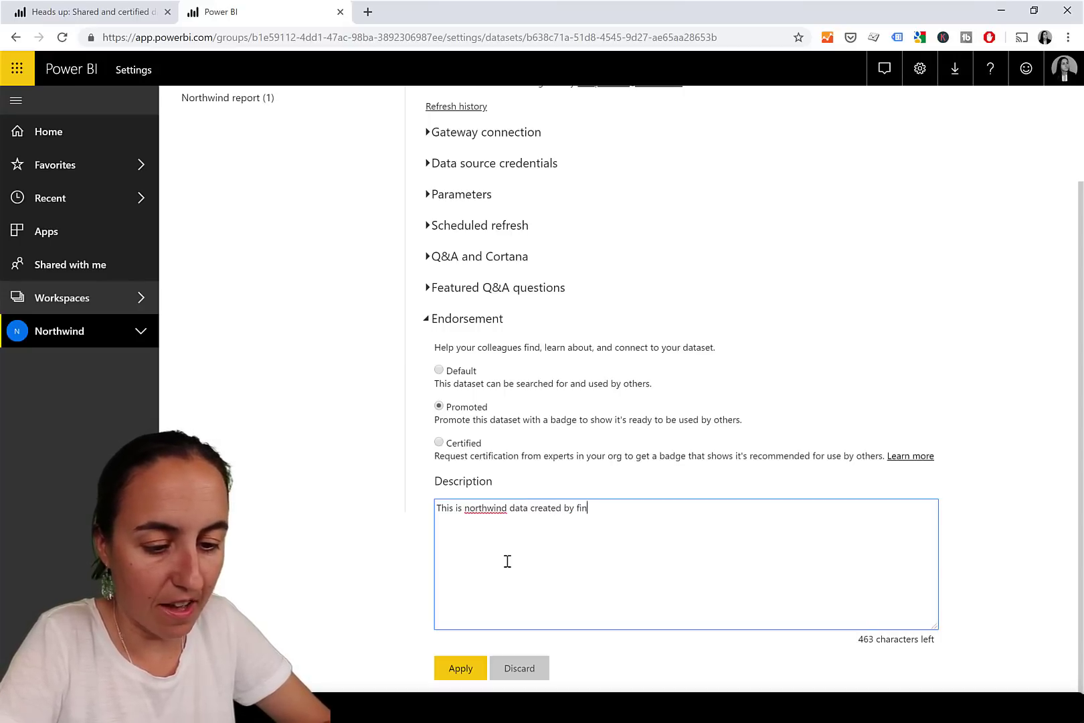
{"action": "type", "text": "ance dept."}
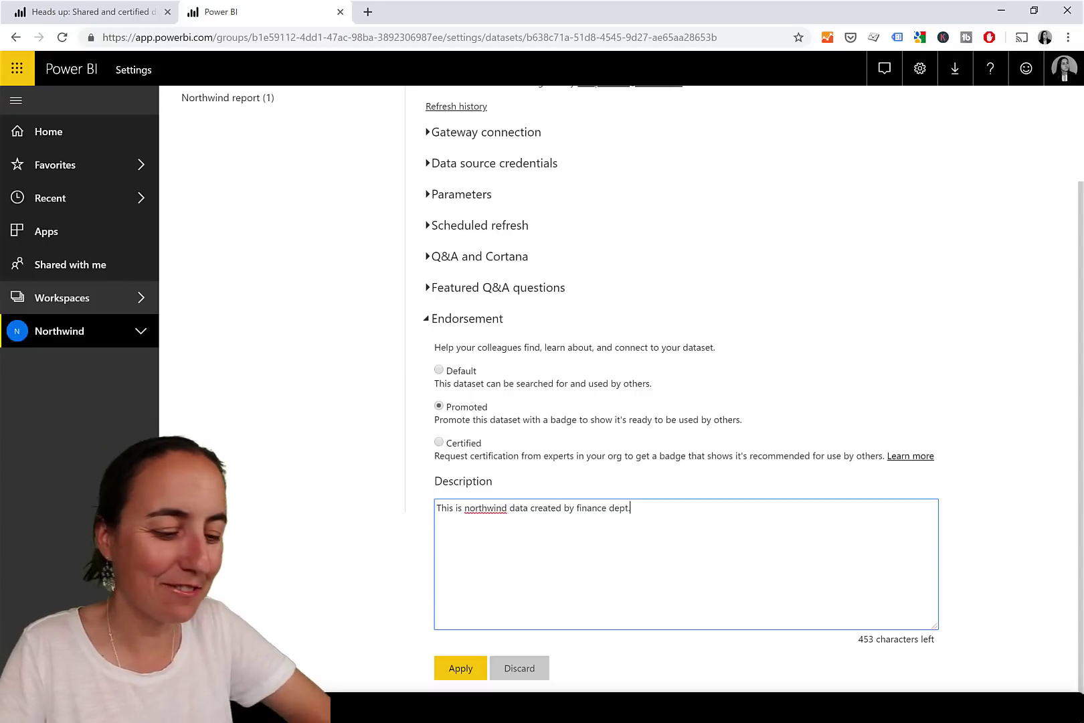
Step: Apply the dataset's endorsement and description, and go back to the list of datasets in the Northwind workspace
{"action": "left_click", "coordinate": [460, 668]}
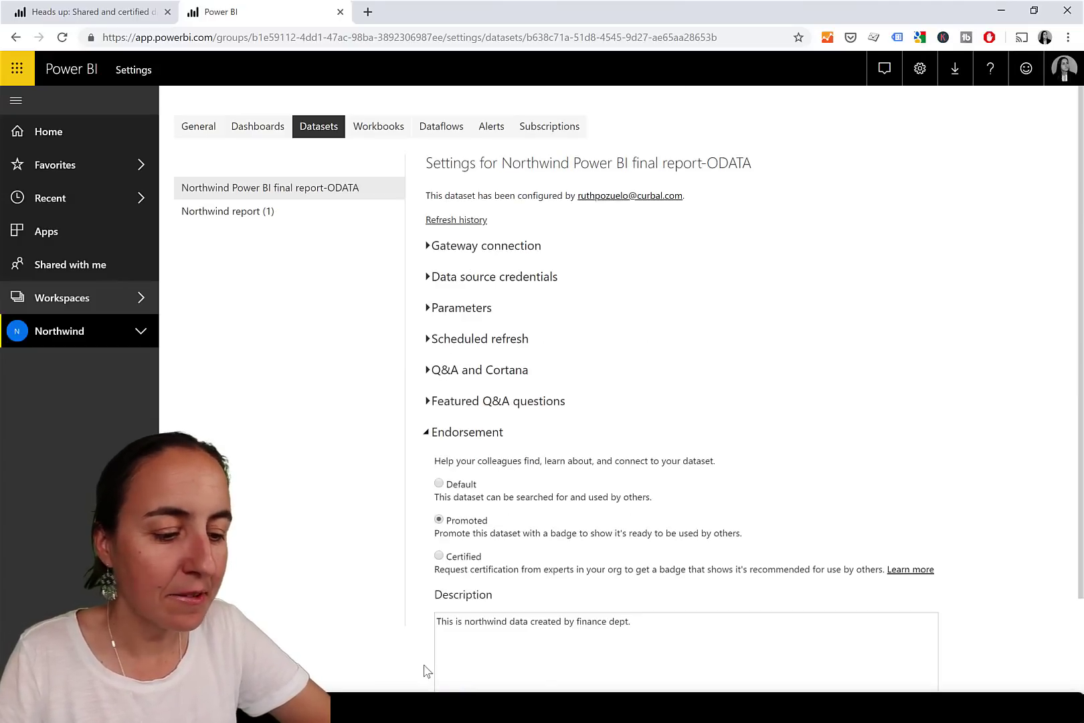
{"action": "scroll", "coordinate": [677, 621], "scroll_direction": "down", "scroll_amount": 2}
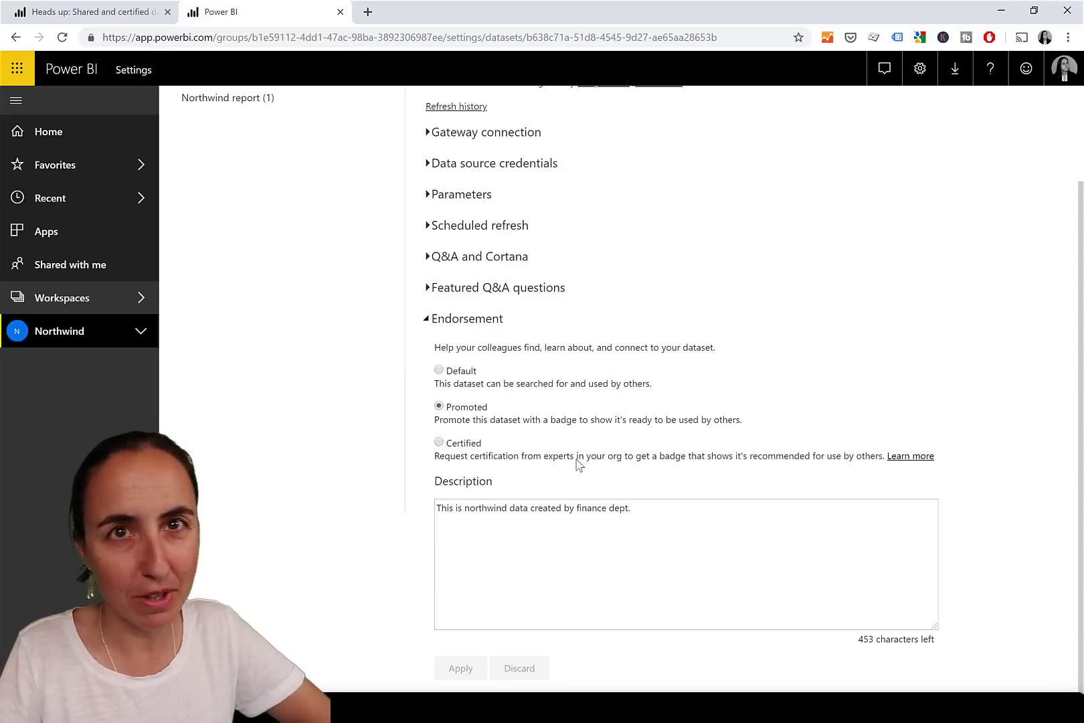
{"action": "scroll", "coordinate": [592, 302], "scroll_direction": "up", "scroll_amount": 1}
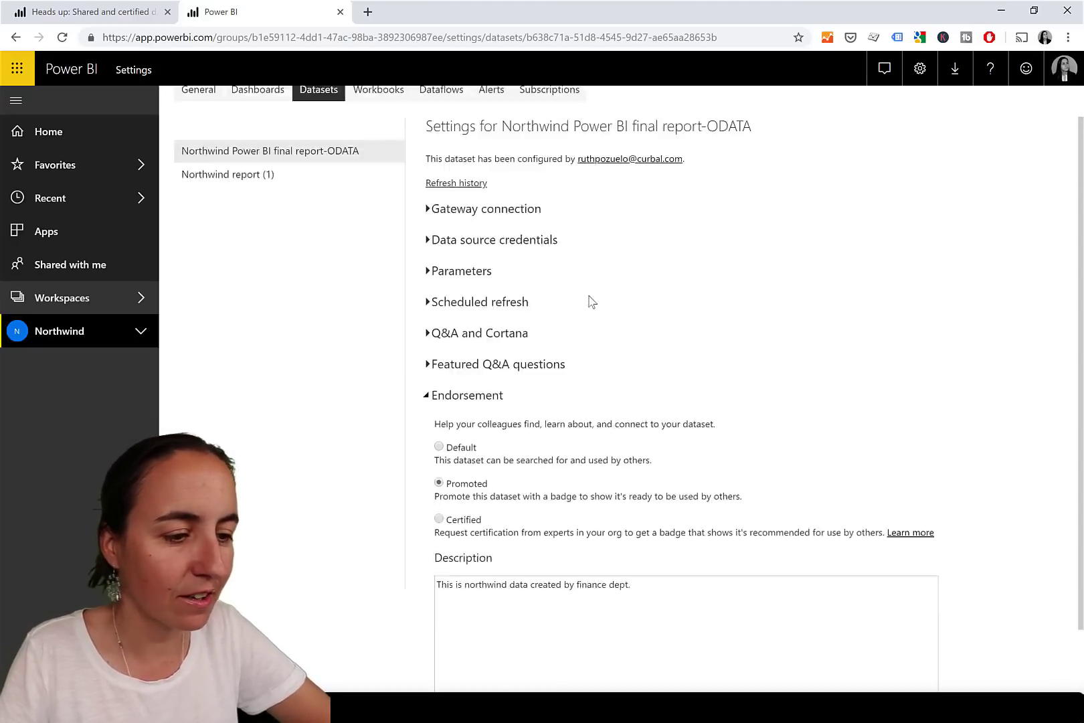
{"action": "scroll", "coordinate": [592, 301], "scroll_direction": "up", "scroll_amount": 1}
{"action": "left_click", "coordinate": [67, 334]}
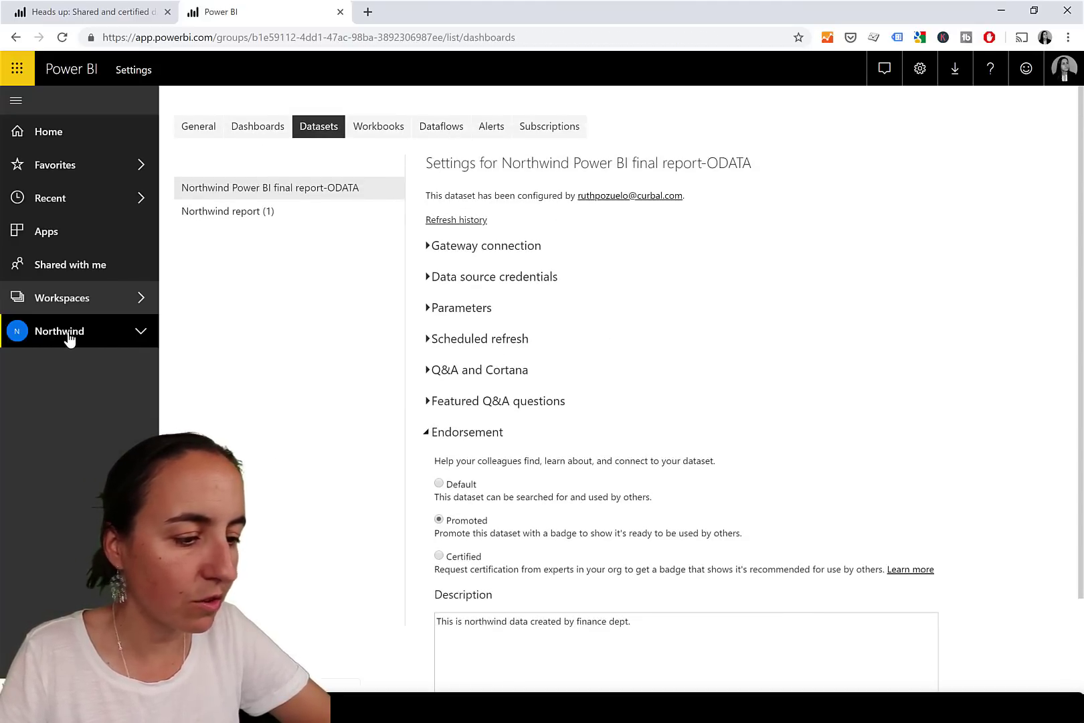
{"action": "left_click", "coordinate": [425, 182]}
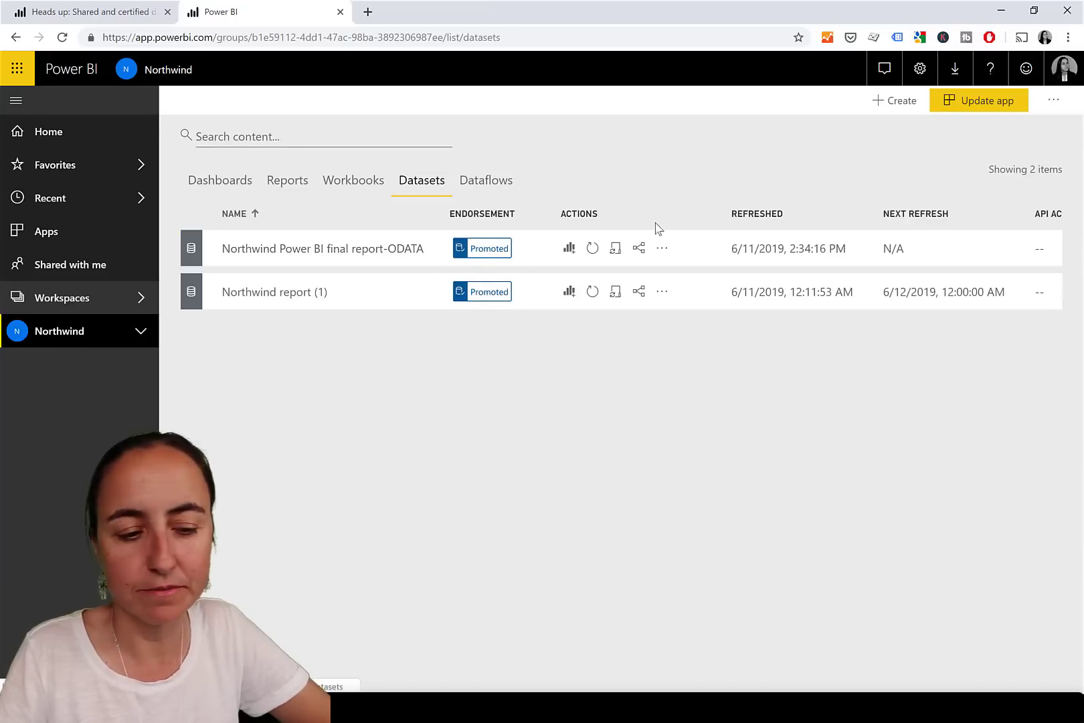
Step: Set the endorsement of the Northwind Power BI final report-ODATA dataset to Default, apply it and return to the workspace's datasets
{"action": "left_click", "coordinate": [662, 249]}
{"action": "left_click", "coordinate": [599, 284]}
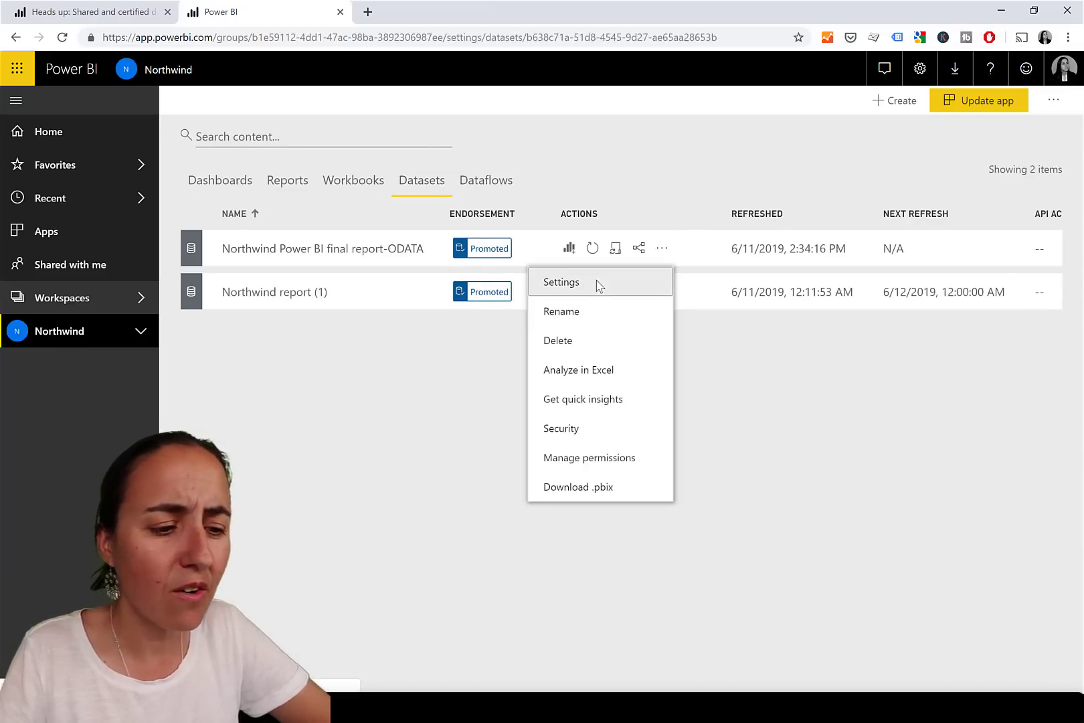
{"action": "left_click", "coordinate": [489, 435]}
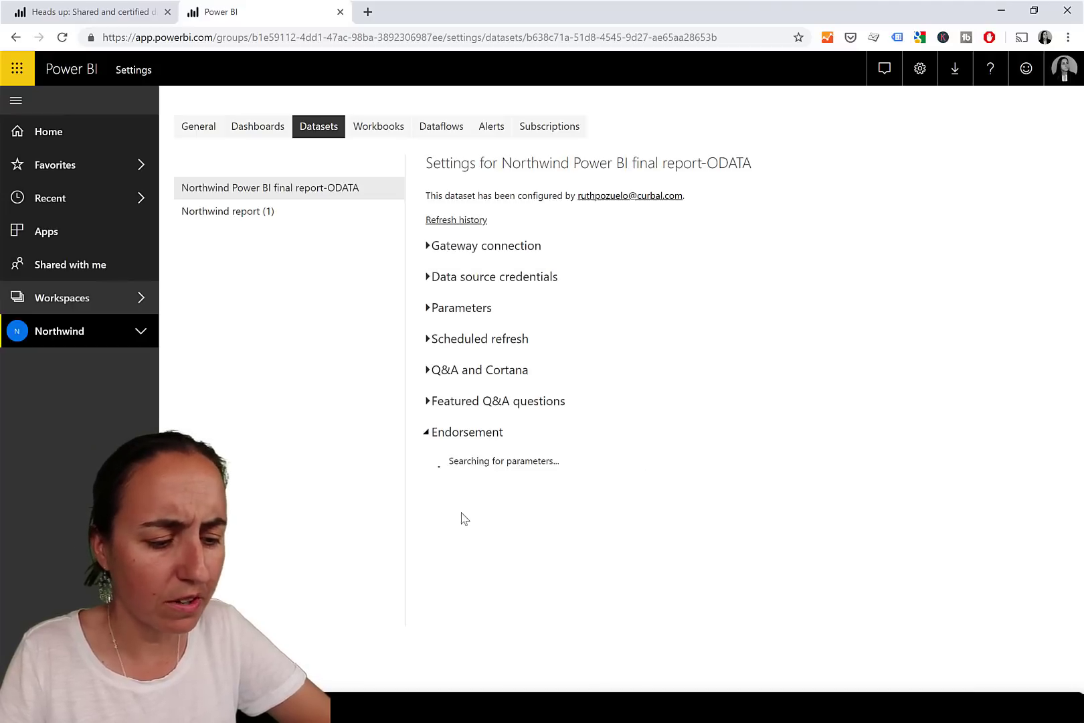
{"action": "left_click", "coordinate": [440, 484]}
{"action": "scroll", "coordinate": [576, 512], "scroll_direction": "down", "scroll_amount": 2}
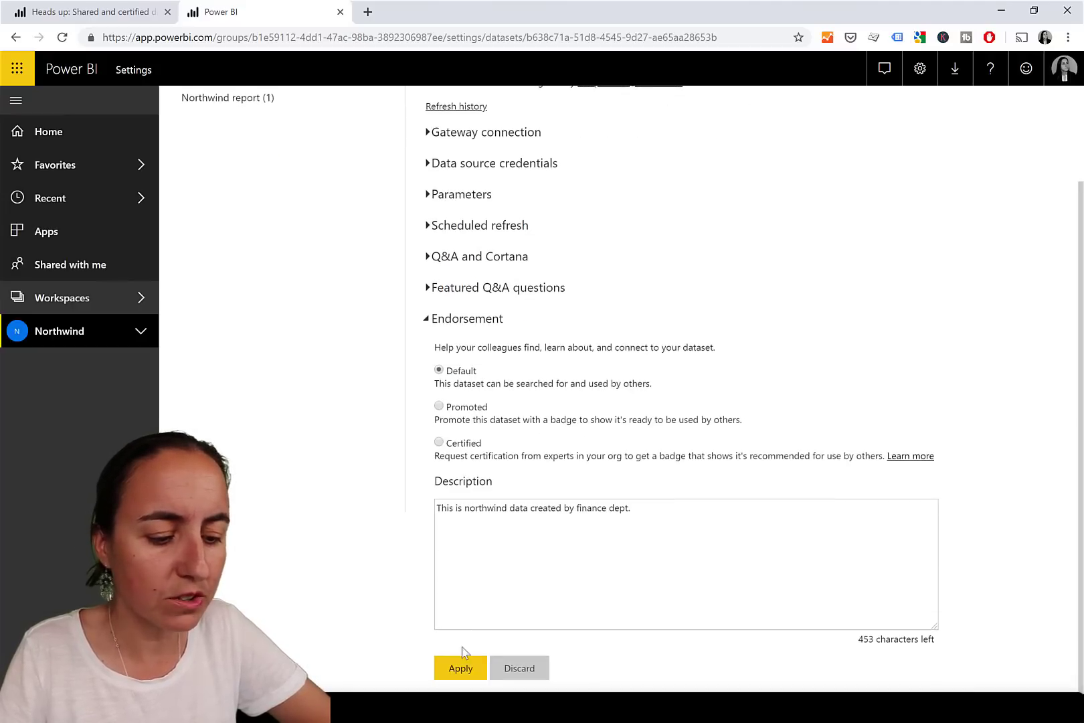
{"action": "scroll", "coordinate": [530, 564], "scroll_direction": "up", "scroll_amount": 2}
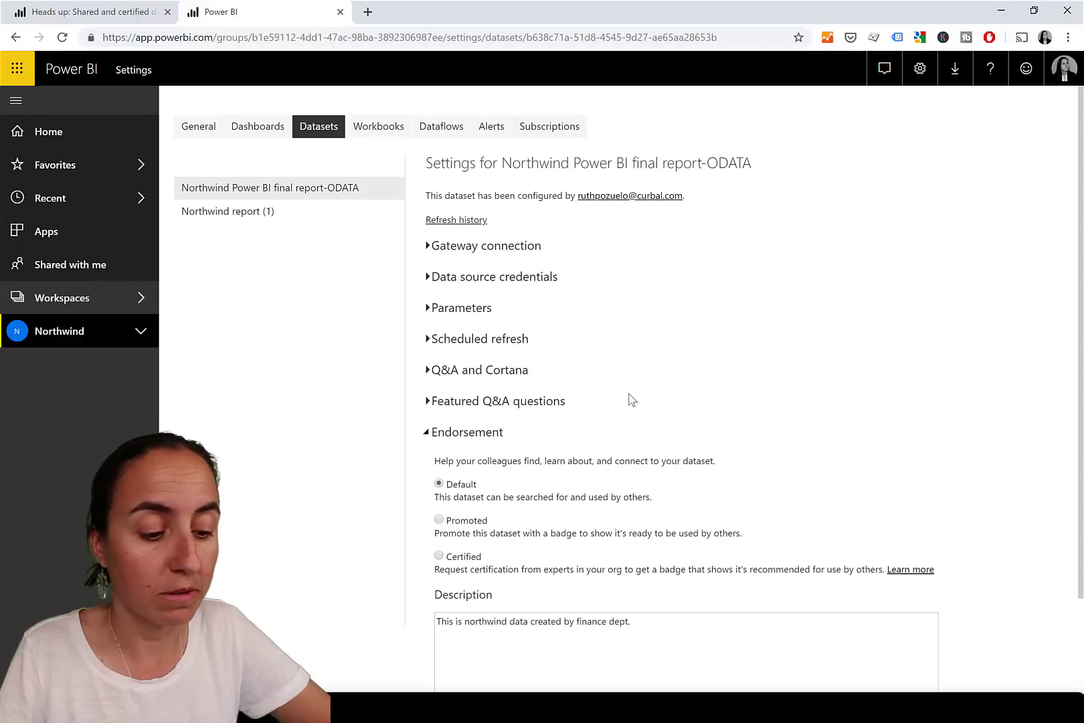
{"action": "left_click", "coordinate": [43, 340]}
{"action": "left_click", "coordinate": [429, 190]}
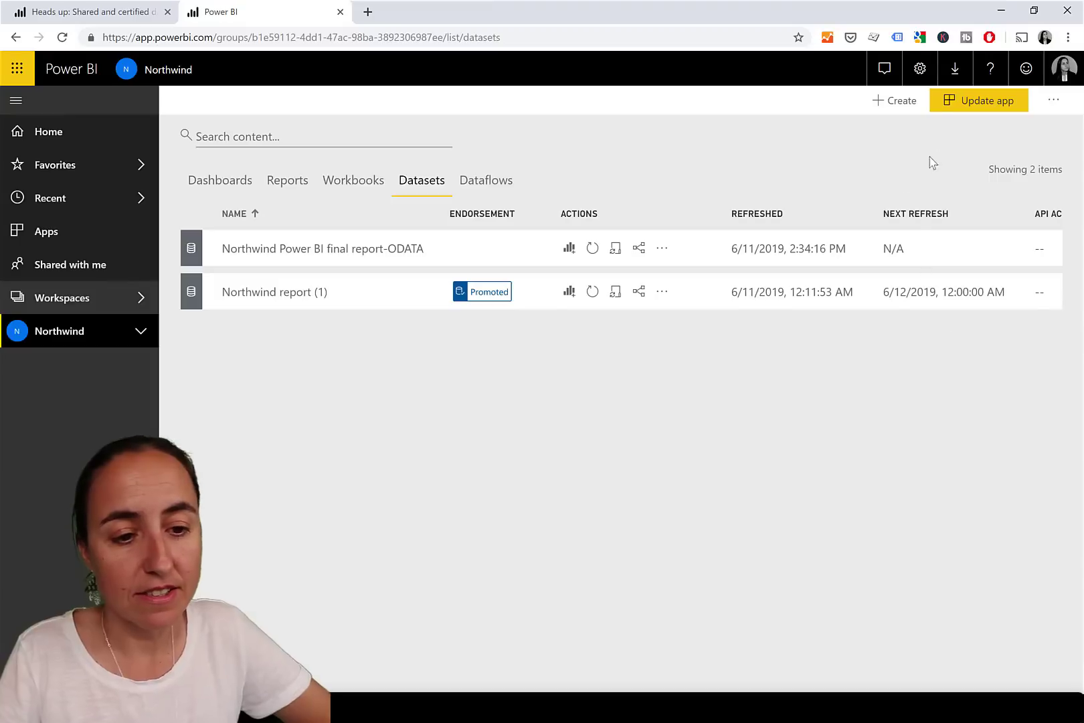
Step: Open the Dataset certification options in the tenant settings of the admin portal
{"action": "left_click", "coordinate": [926, 73]}
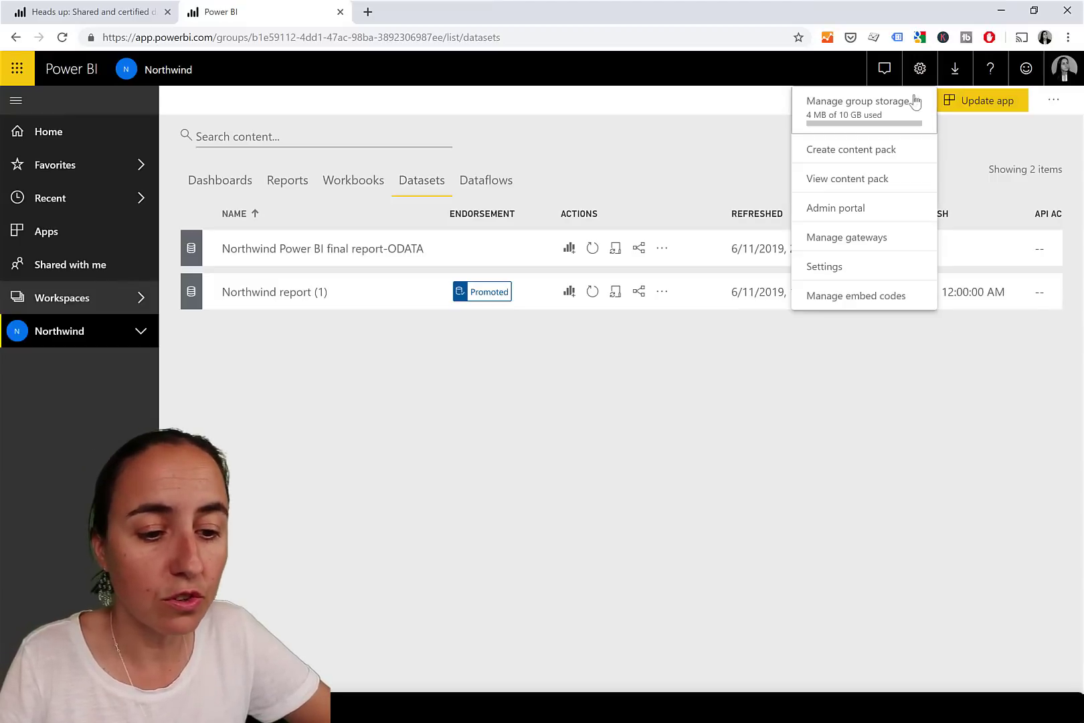
{"action": "left_click", "coordinate": [851, 211]}
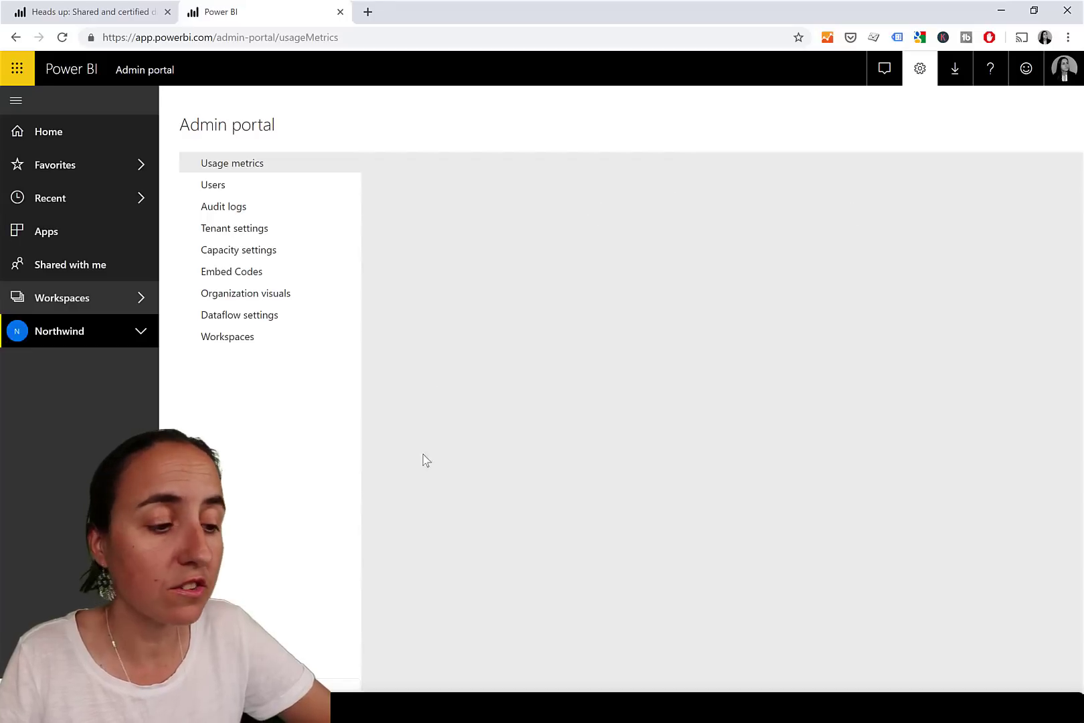
{"action": "left_click", "coordinate": [256, 234]}
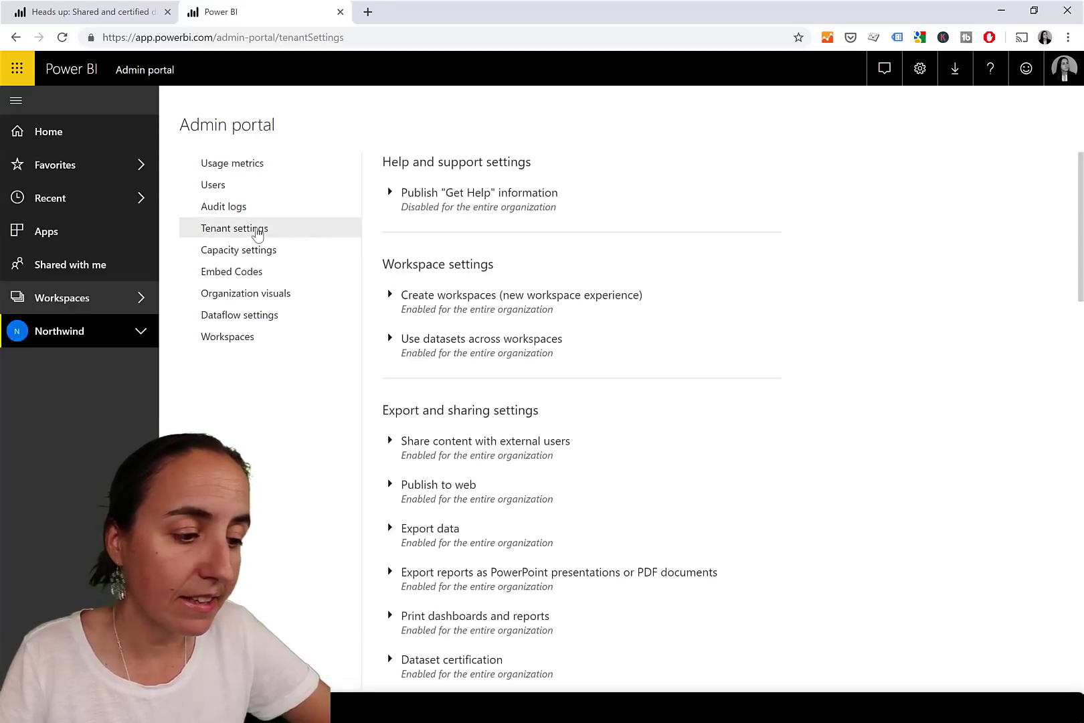
{"action": "scroll", "coordinate": [503, 592], "scroll_direction": "down", "scroll_amount": 1}
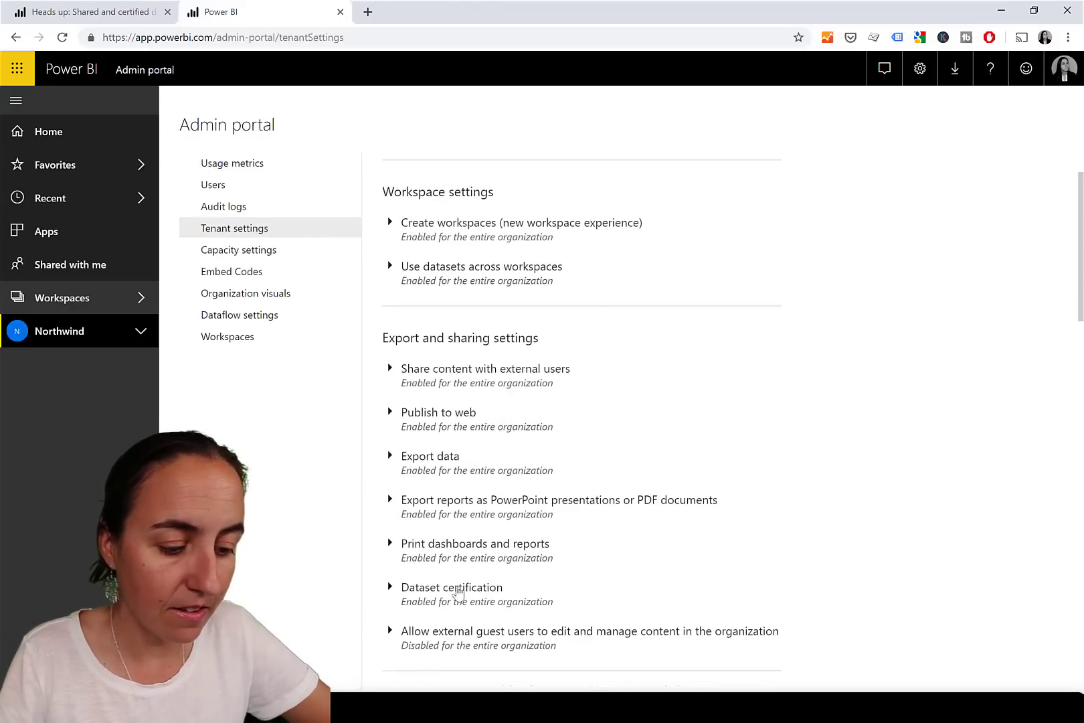
{"action": "left_click", "coordinate": [472, 593]}
{"action": "scroll", "coordinate": [735, 556], "scroll_direction": "down", "scroll_amount": 5}
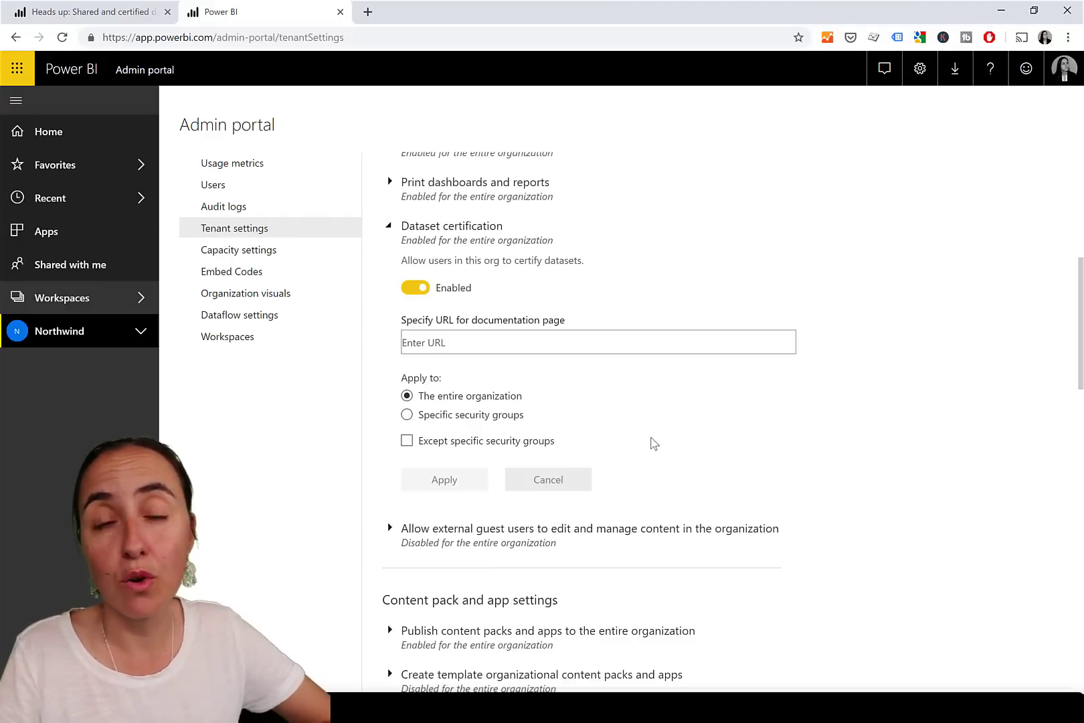
Step: Try limiting dataset certification to specific security groups, set it back to the entire organization and apply
{"action": "left_click", "coordinate": [493, 418]}
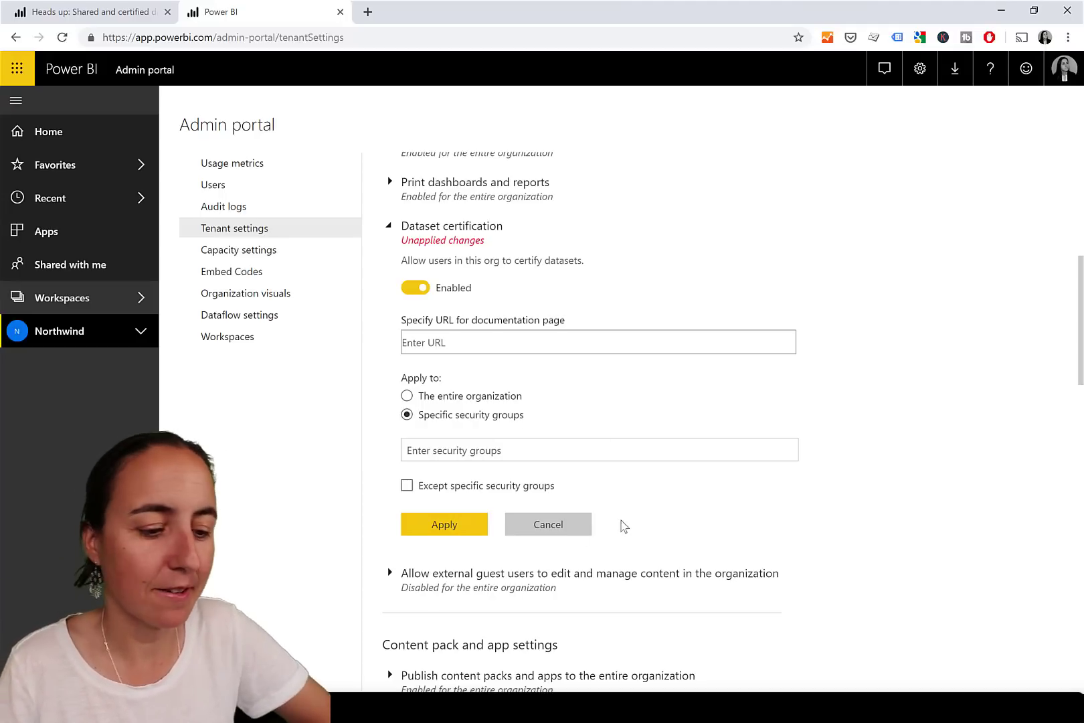
{"action": "left_click", "coordinate": [493, 399]}
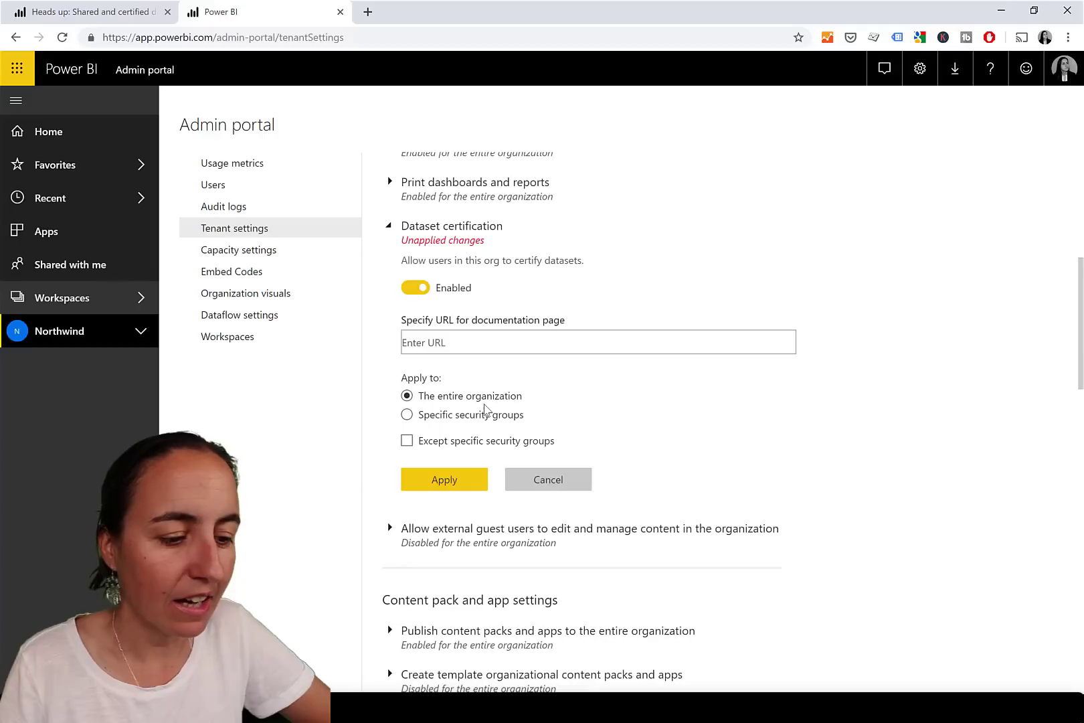
{"action": "left_click", "coordinate": [450, 477]}
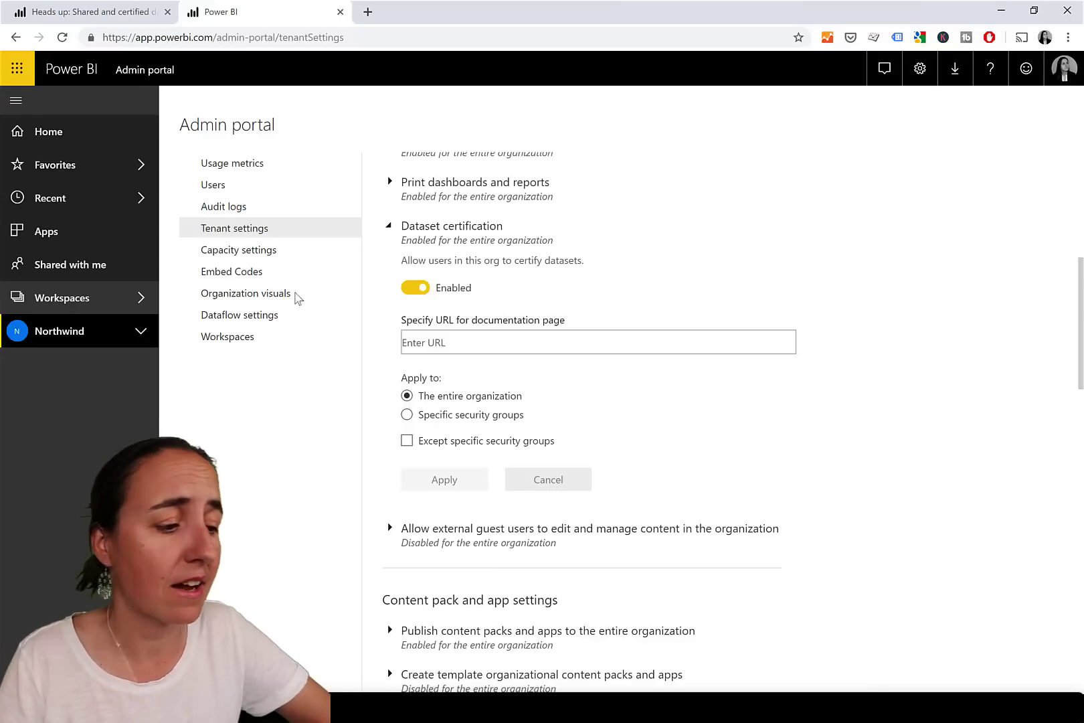
Step: Select Certified as the endorsement in the settings of the Northwind report (1) dataset in the Northwind workspace
{"action": "left_click", "coordinate": [83, 332]}
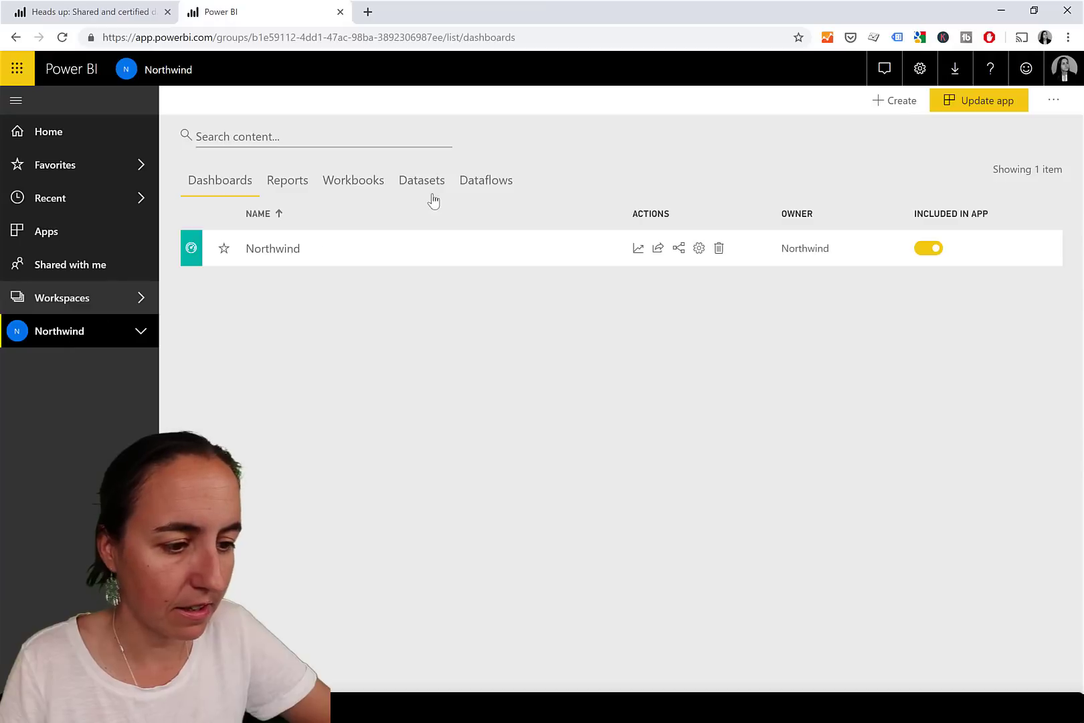
{"action": "left_click", "coordinate": [426, 189]}
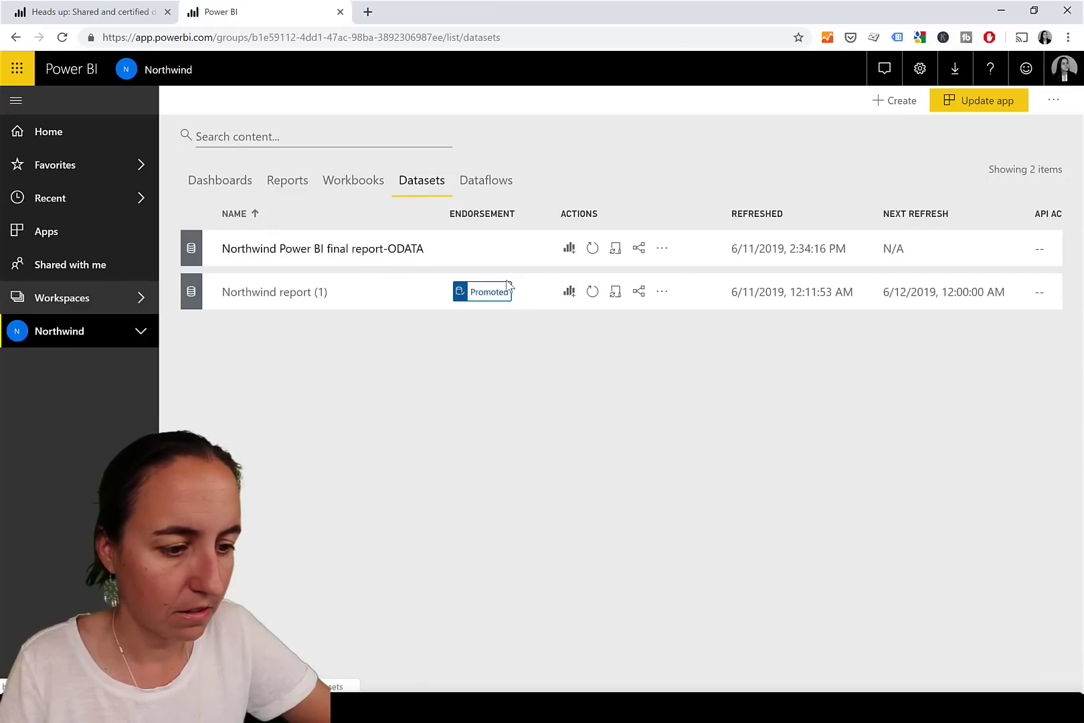
{"action": "left_click", "coordinate": [661, 295]}
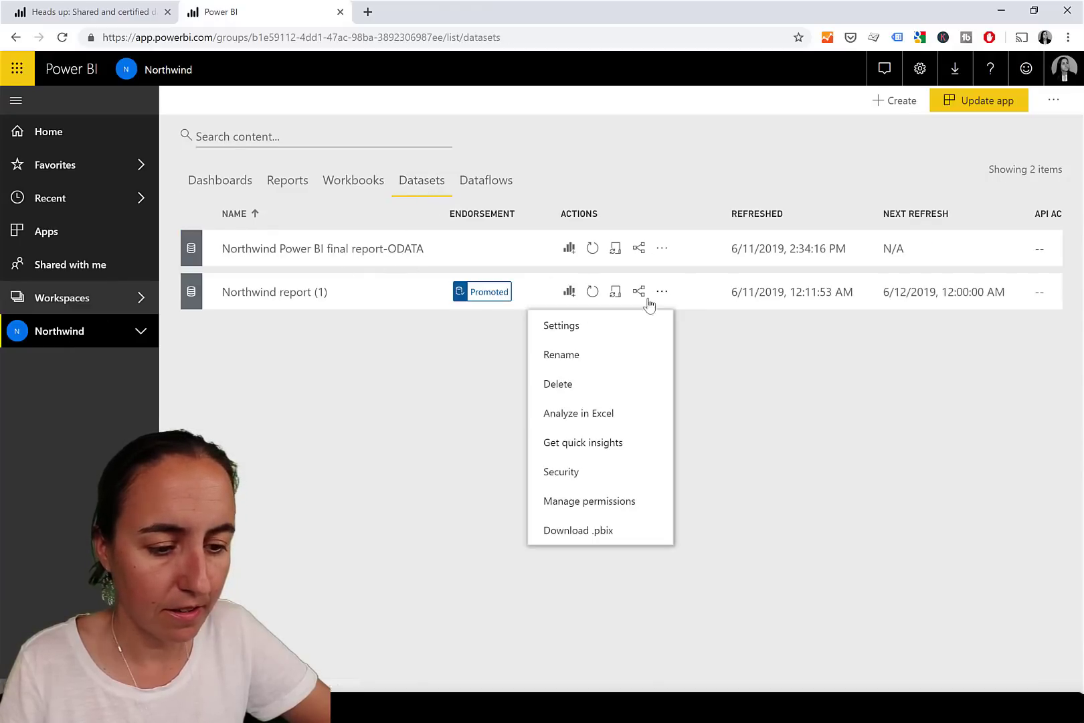
{"action": "left_click", "coordinate": [586, 338]}
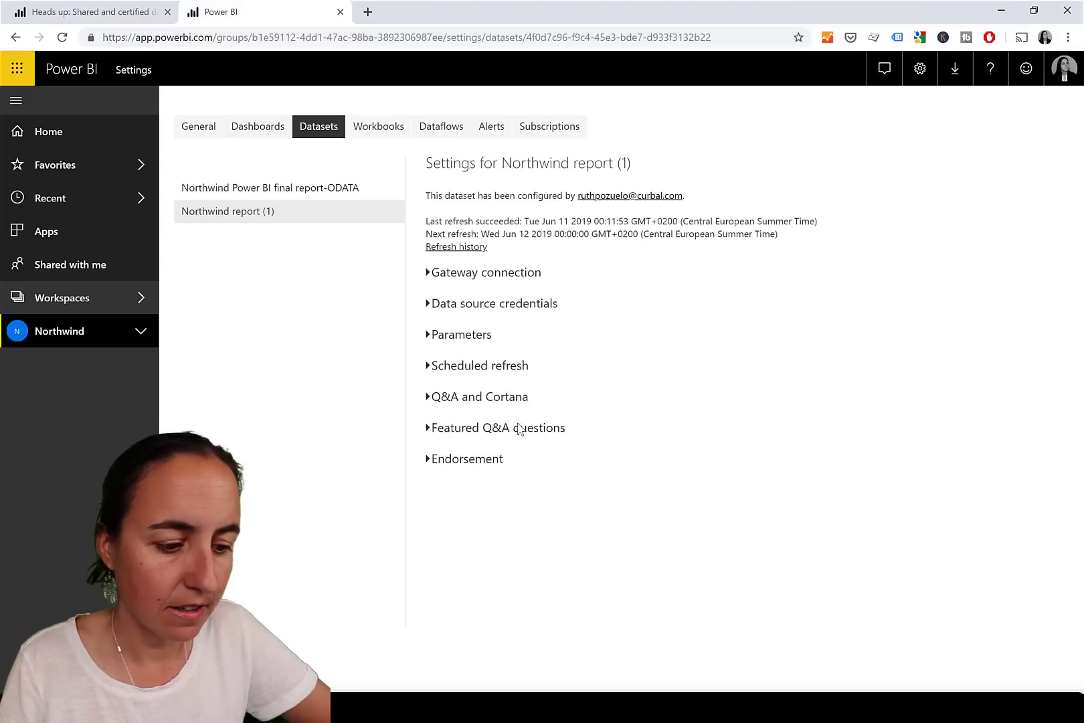
{"action": "left_click", "coordinate": [485, 464]}
{"action": "scroll", "coordinate": [671, 481], "scroll_direction": "down", "scroll_amount": 2}
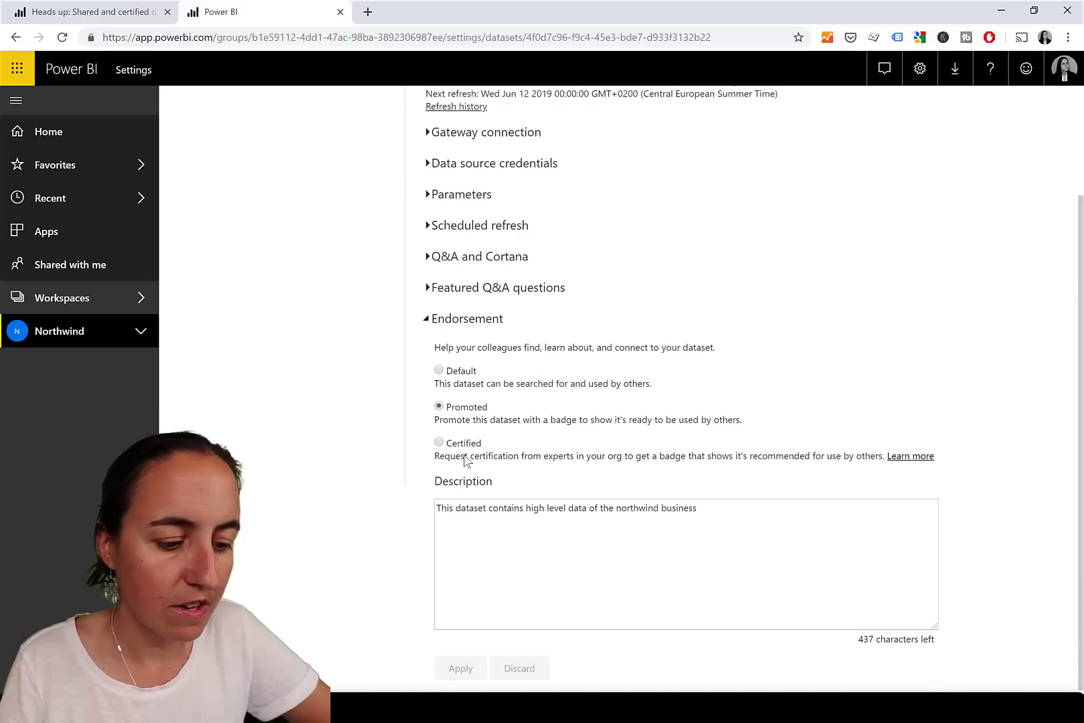
{"action": "left_click", "coordinate": [439, 442]}
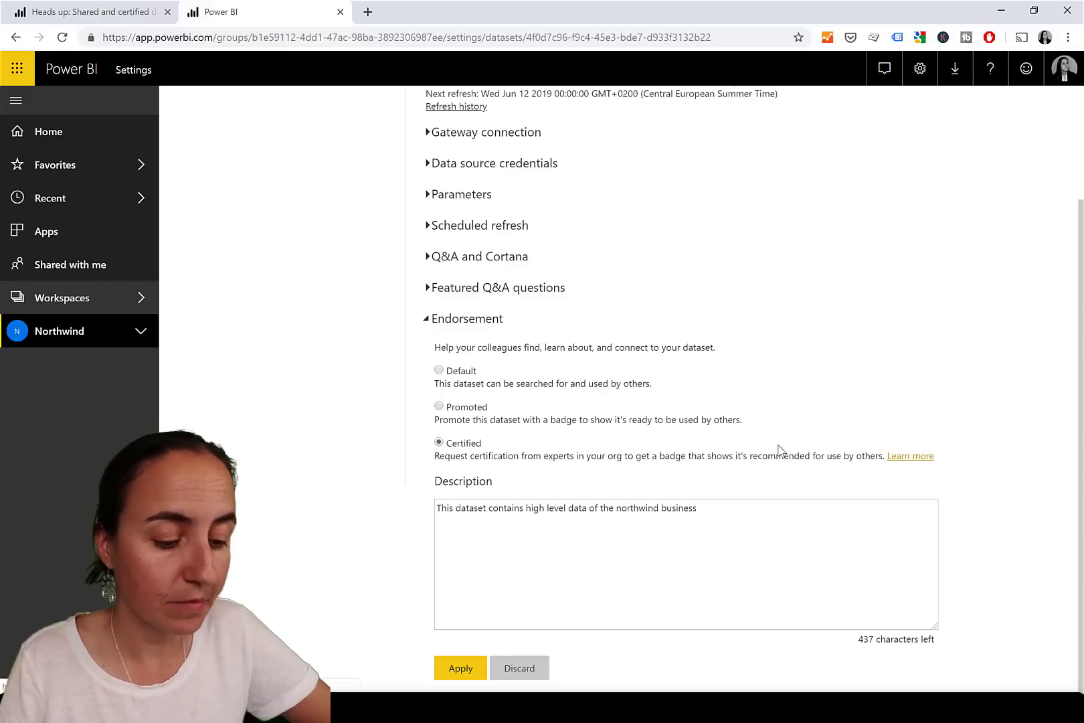
Step: View the documentation linked from the Certified option in a separate browser tab and return to the dataset's settings
{"action": "left_click", "coordinate": [910, 457], "text": "ctrl"}
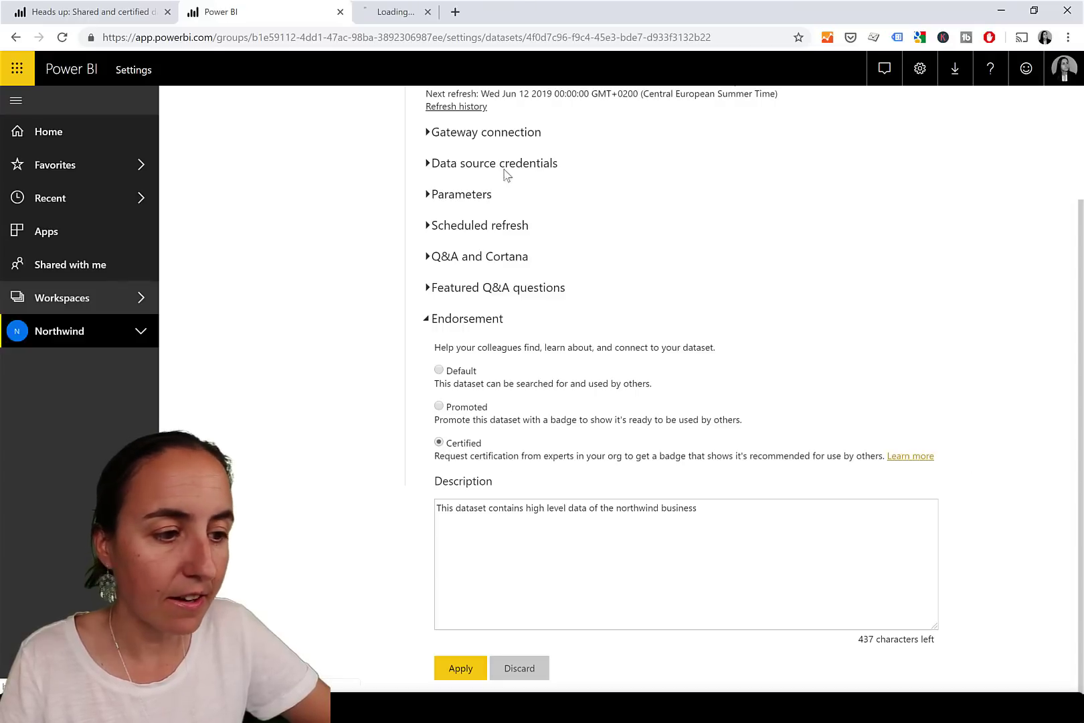
{"action": "left_click", "coordinate": [422, 12]}
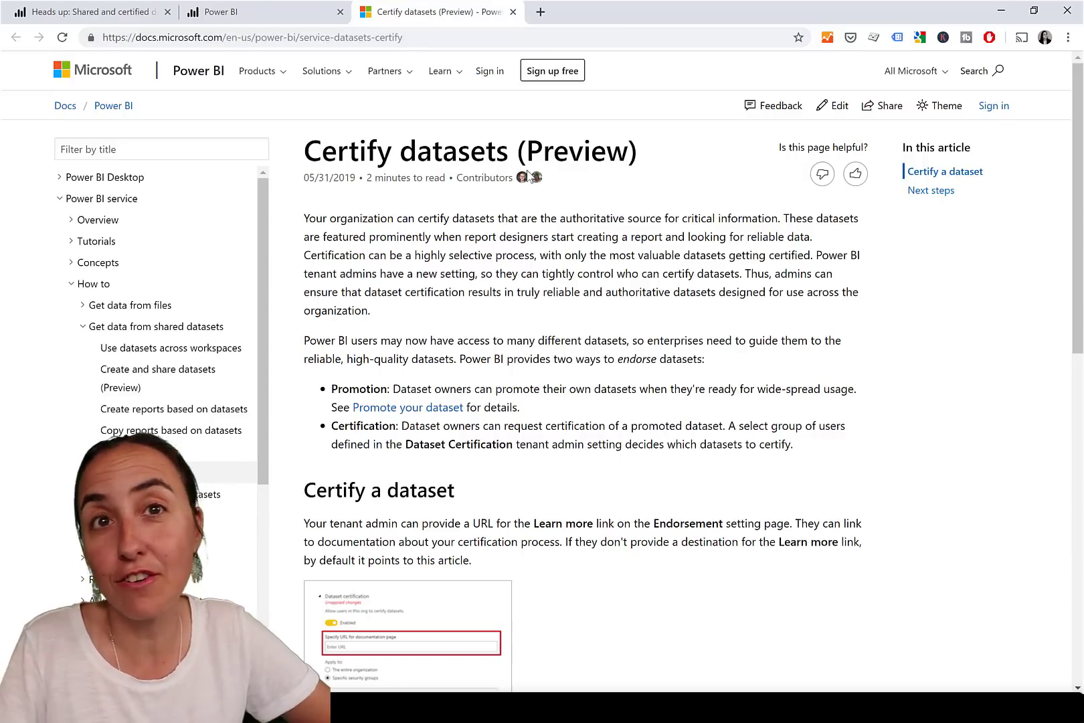
{"action": "left_click", "coordinate": [280, 19]}
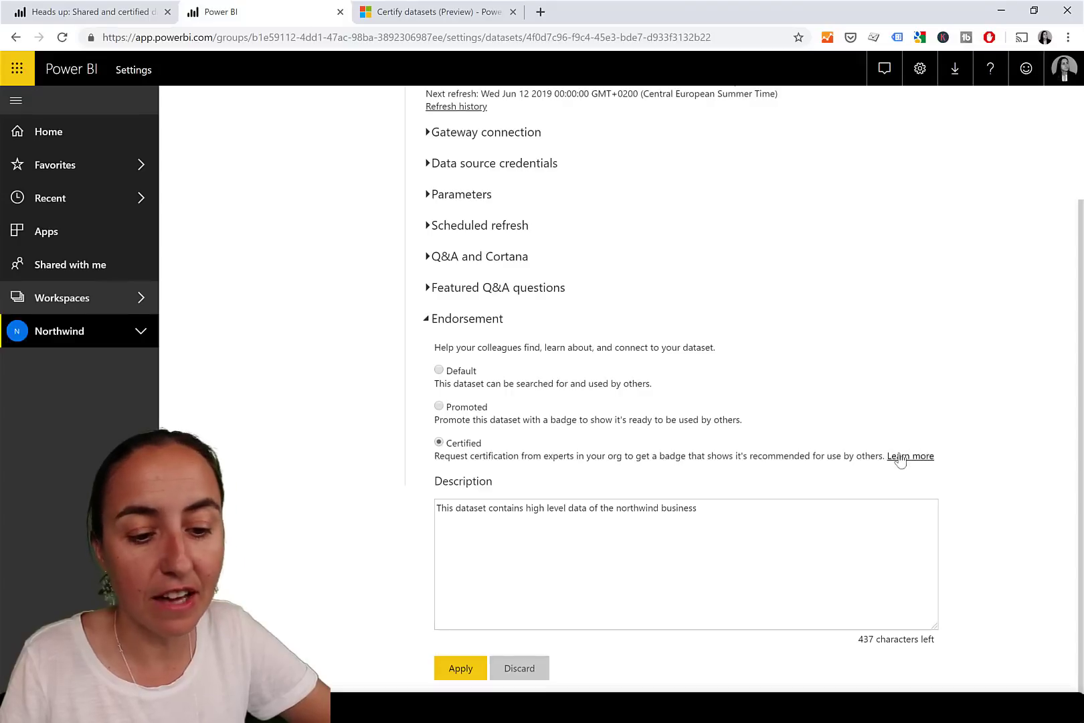
Step: Apply the Certified endorsement to the Northwind report (1) dataset and display the workspace's datasets
{"action": "left_click", "coordinate": [460, 669]}
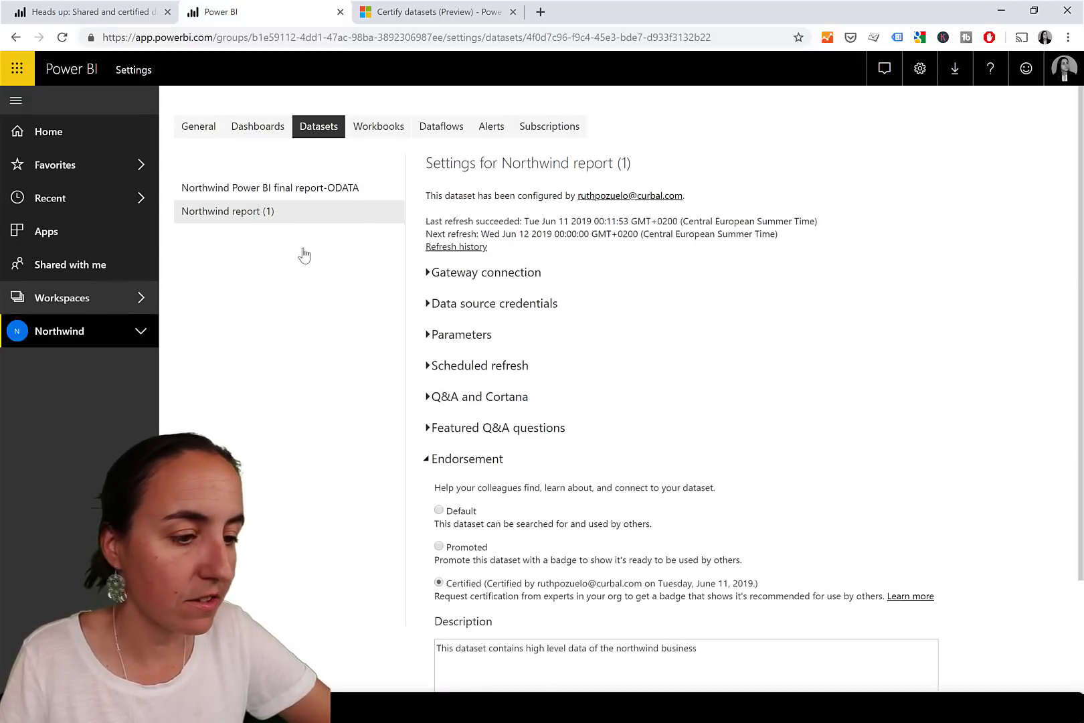
{"action": "left_click", "coordinate": [53, 335]}
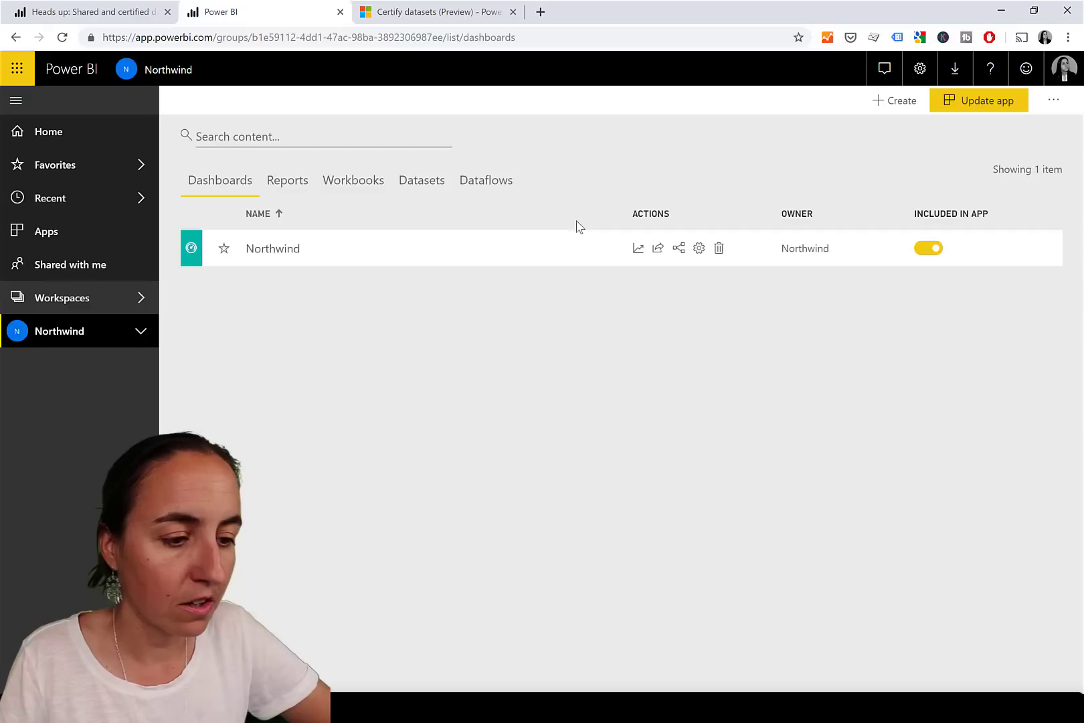
{"action": "left_click", "coordinate": [423, 182]}
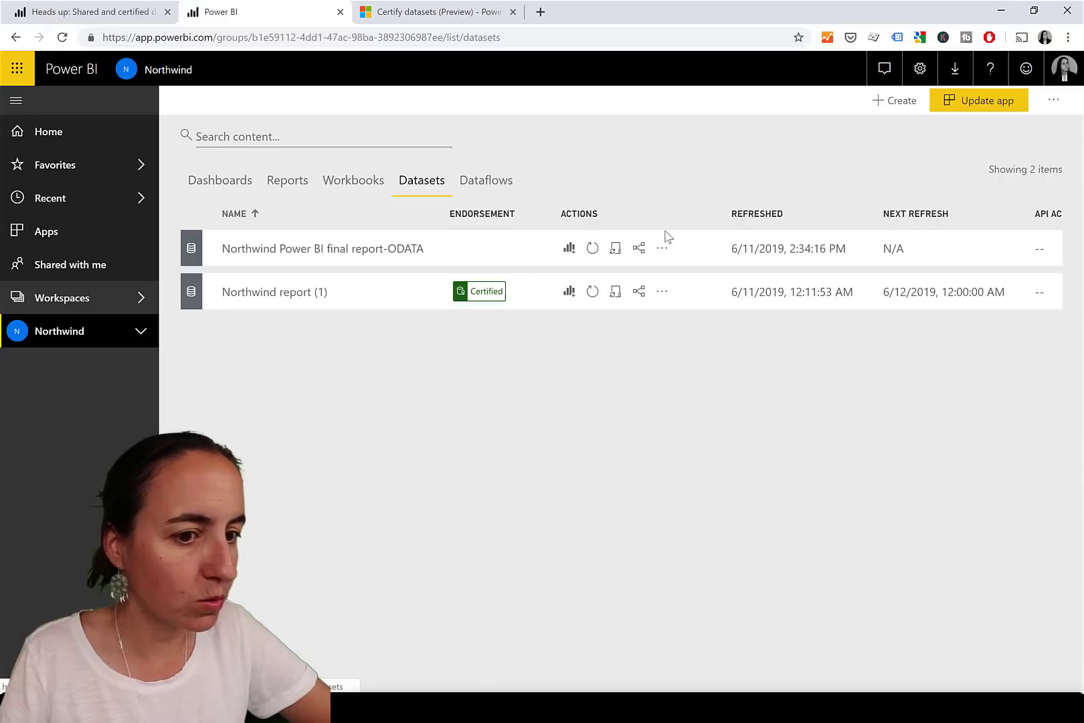
Step: Return to the admin portal's tenant settings and expand Dataset certification to examine its documentation page URL field
{"action": "left_click", "coordinate": [920, 68]}
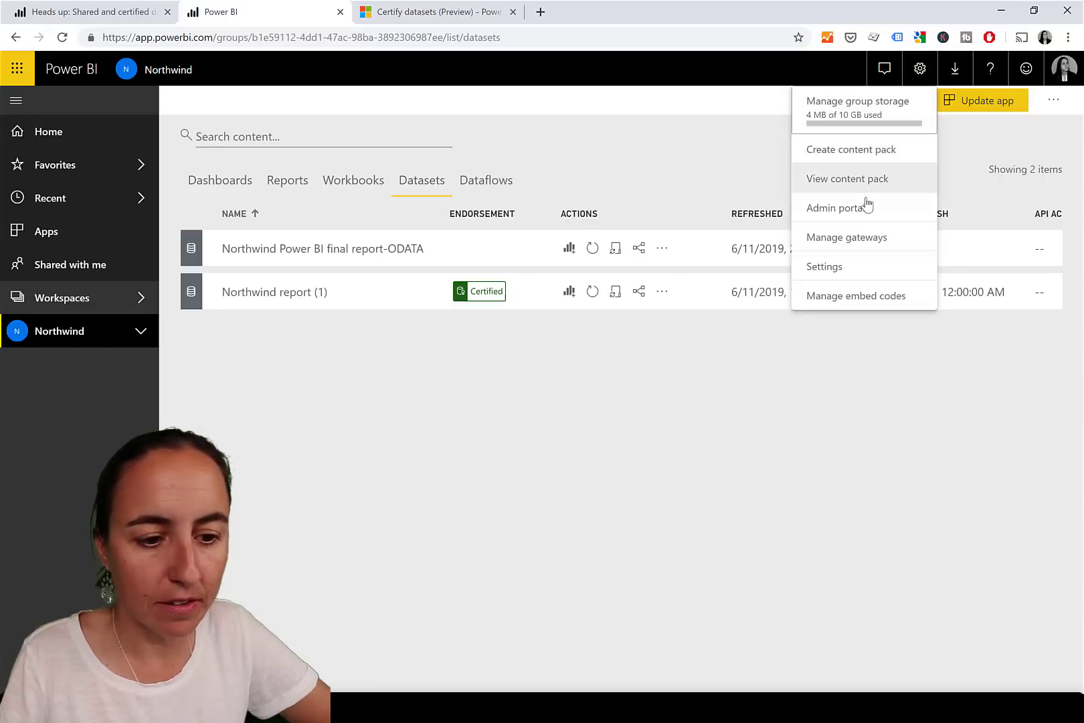
{"action": "left_click", "coordinate": [869, 207]}
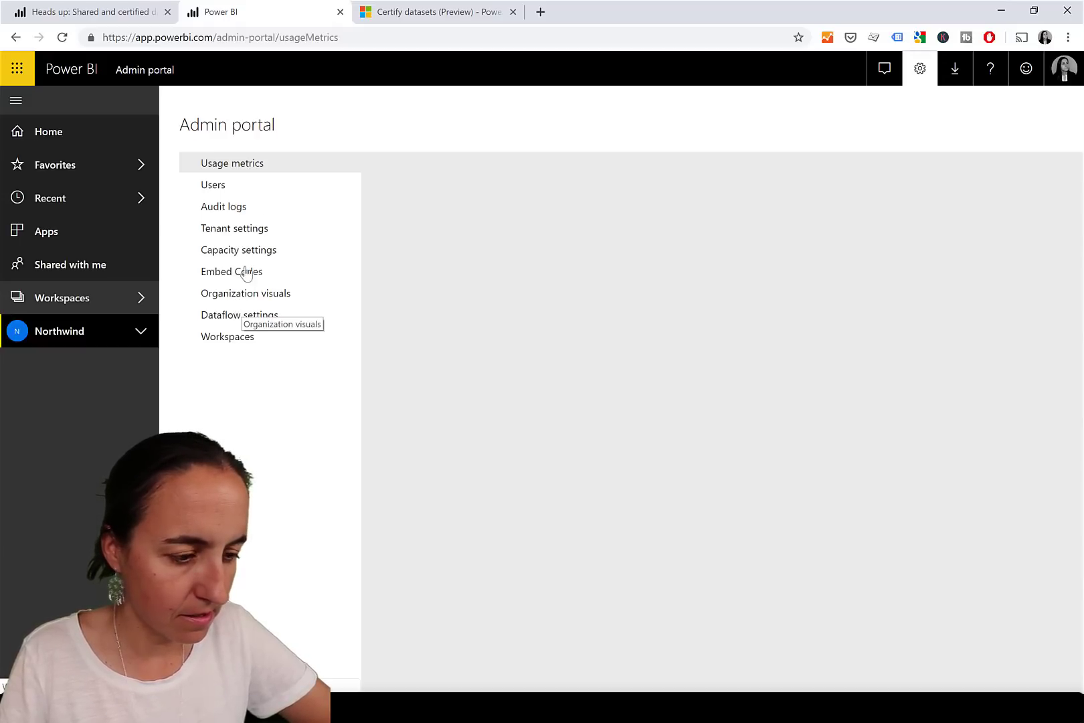
{"action": "left_click", "coordinate": [245, 234]}
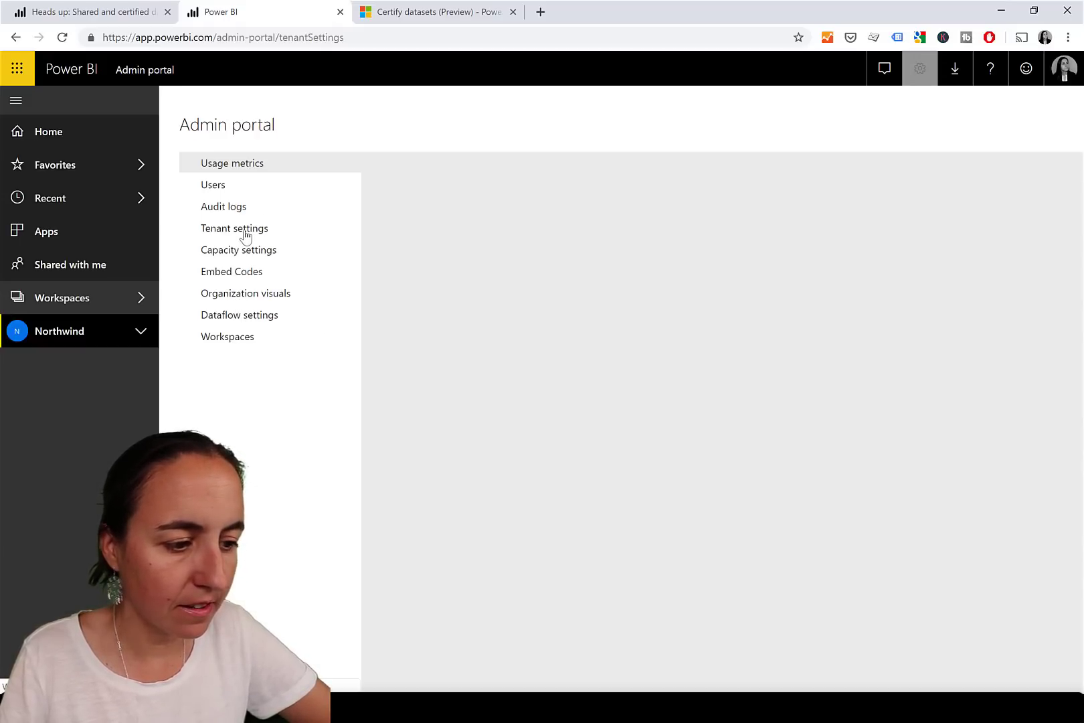
{"action": "scroll", "coordinate": [472, 457], "scroll_direction": "down", "scroll_amount": 1}
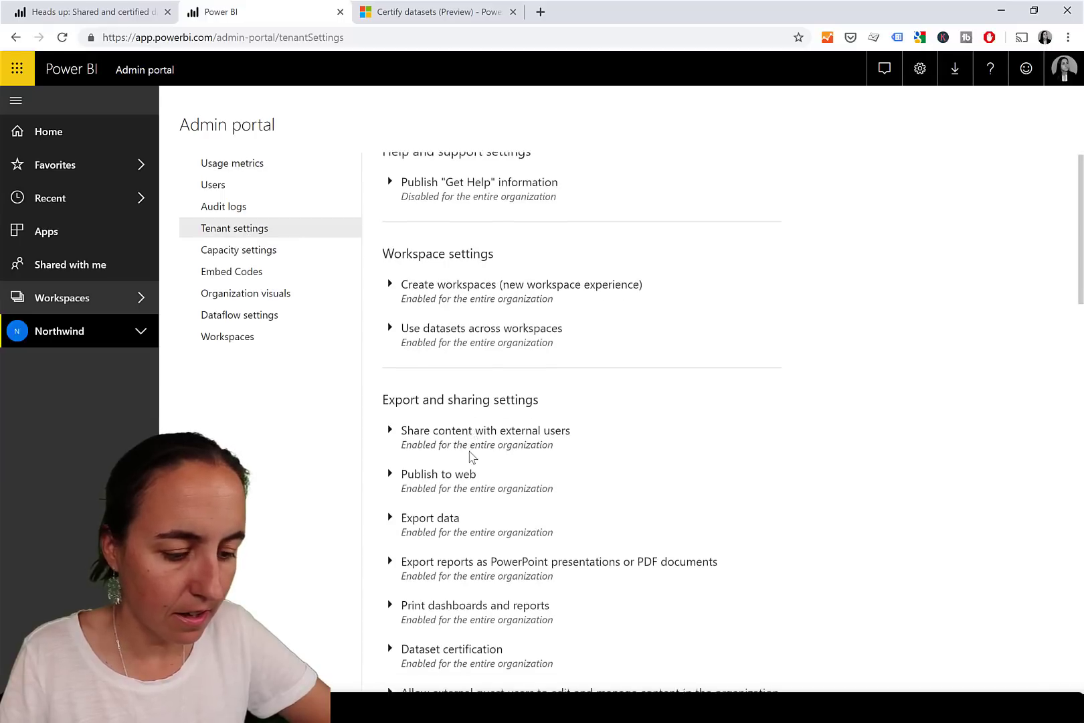
{"action": "scroll", "coordinate": [468, 435], "scroll_direction": "down", "scroll_amount": 4}
{"action": "left_click", "coordinate": [453, 373]}
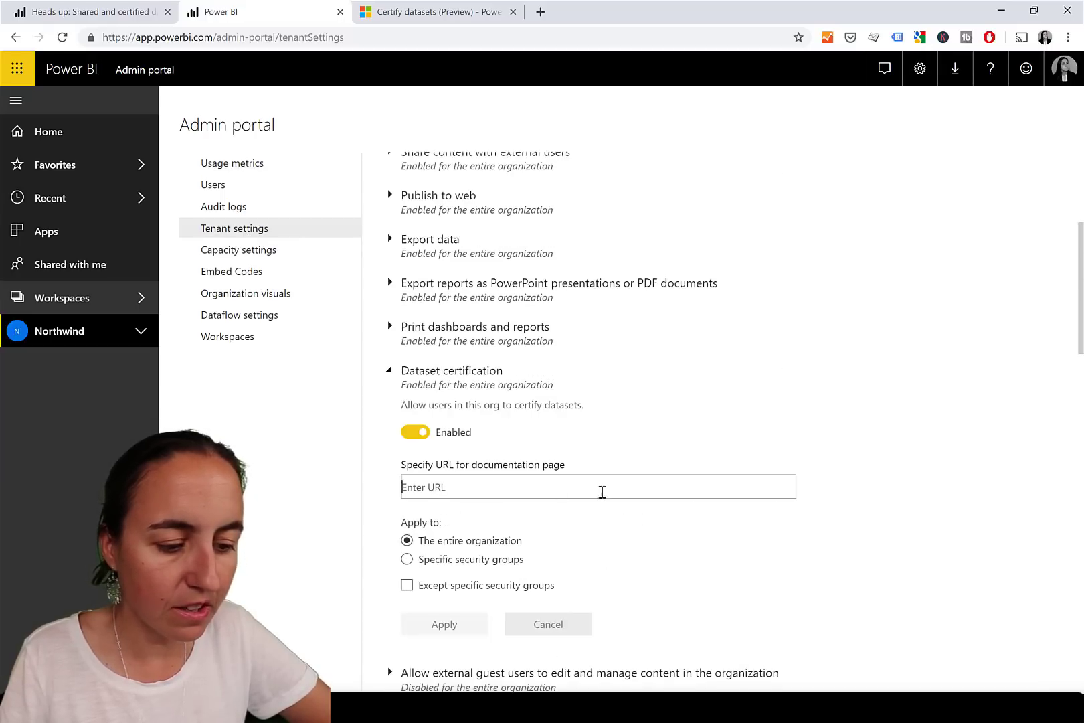
Step: Return from the tenant settings to the Northwind workspace, review its datasets and open the Get Data page
{"action": "left_click", "coordinate": [500, 487]}
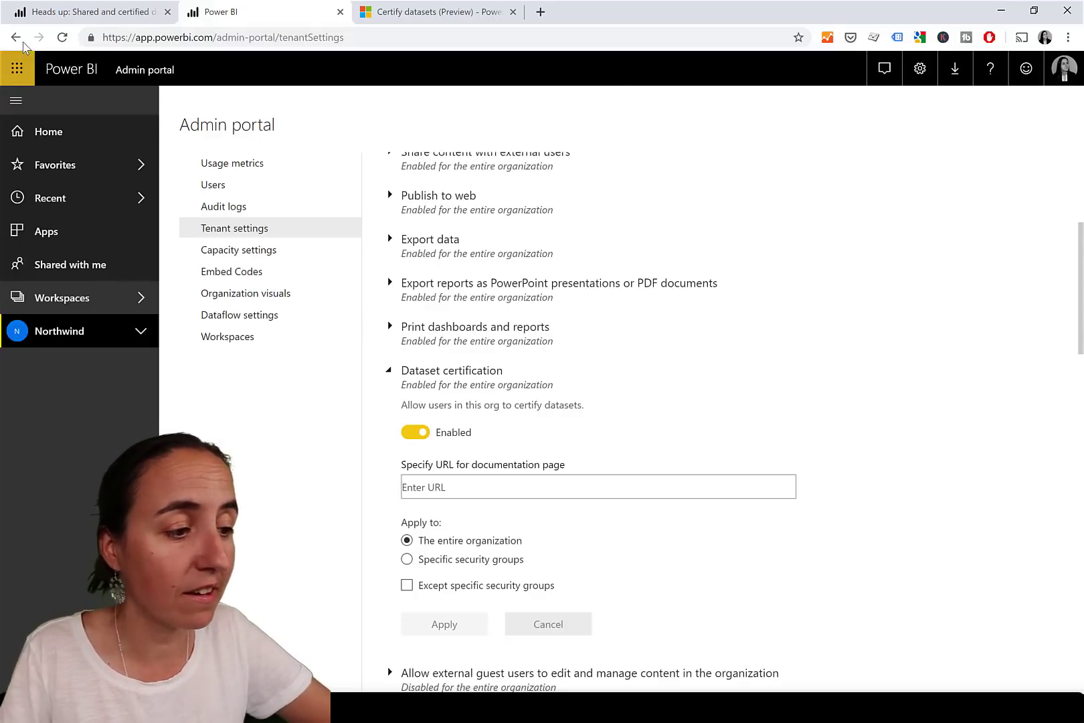
{"action": "left_click", "coordinate": [80, 341]}
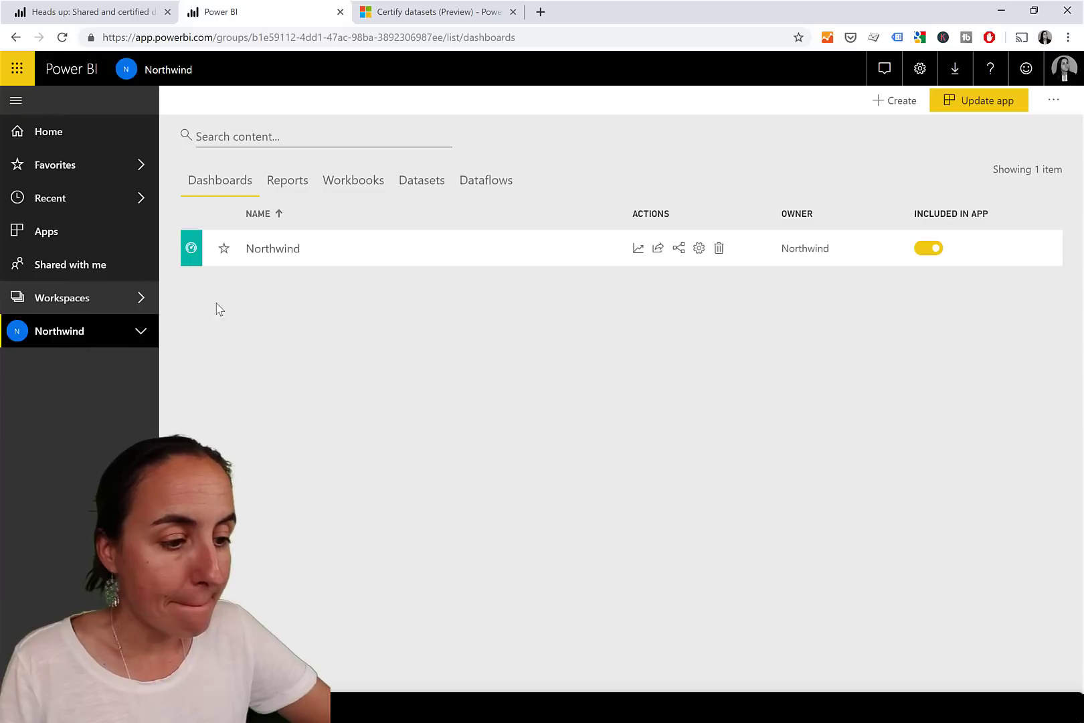
{"action": "left_click", "coordinate": [423, 185]}
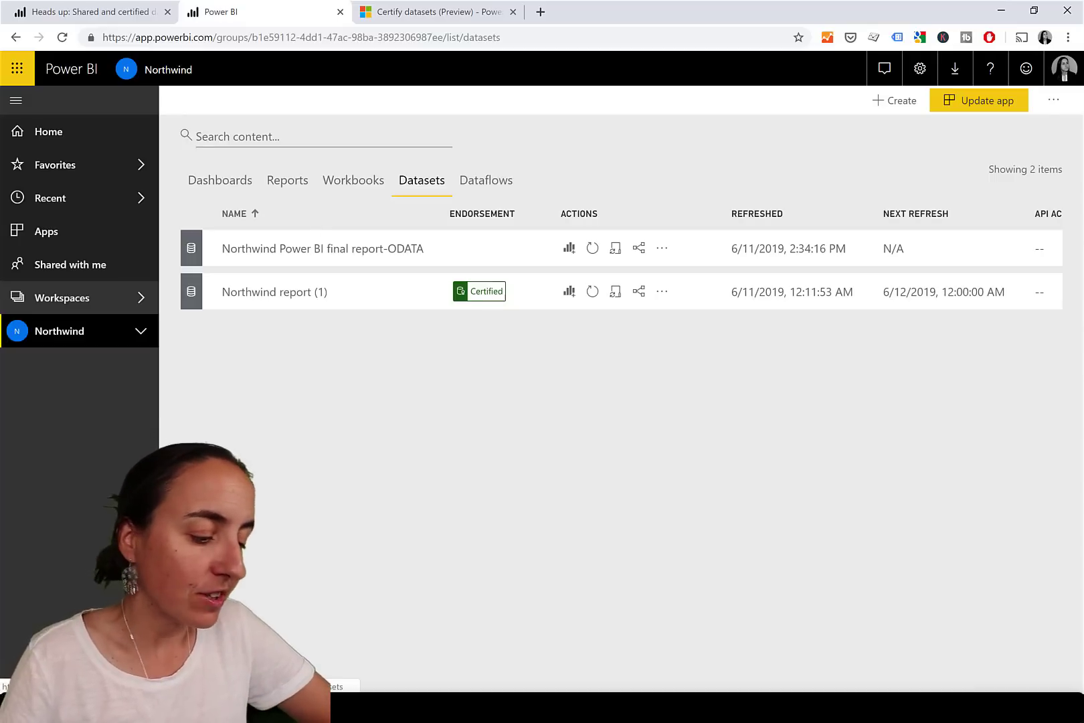
{"action": "left_click", "coordinate": [49, 676]}
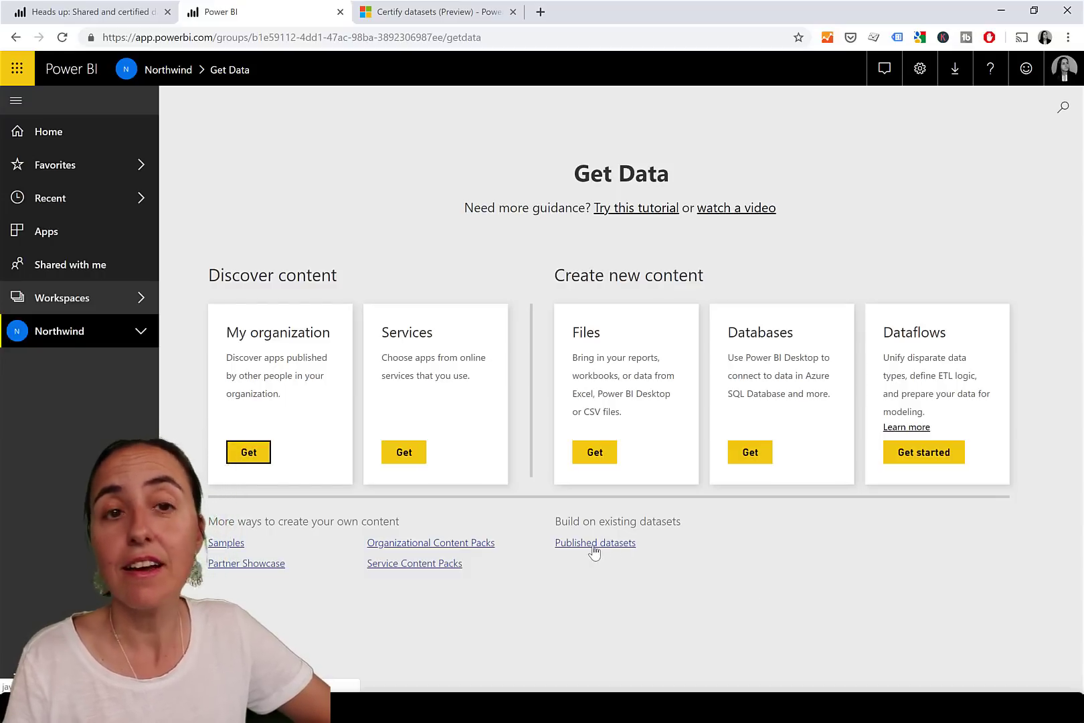
Step: Switch to Power BI Desktop, dismiss the publishing confirmation and create a new blank report
{"action": "left_click", "coordinate": [388, 708]}
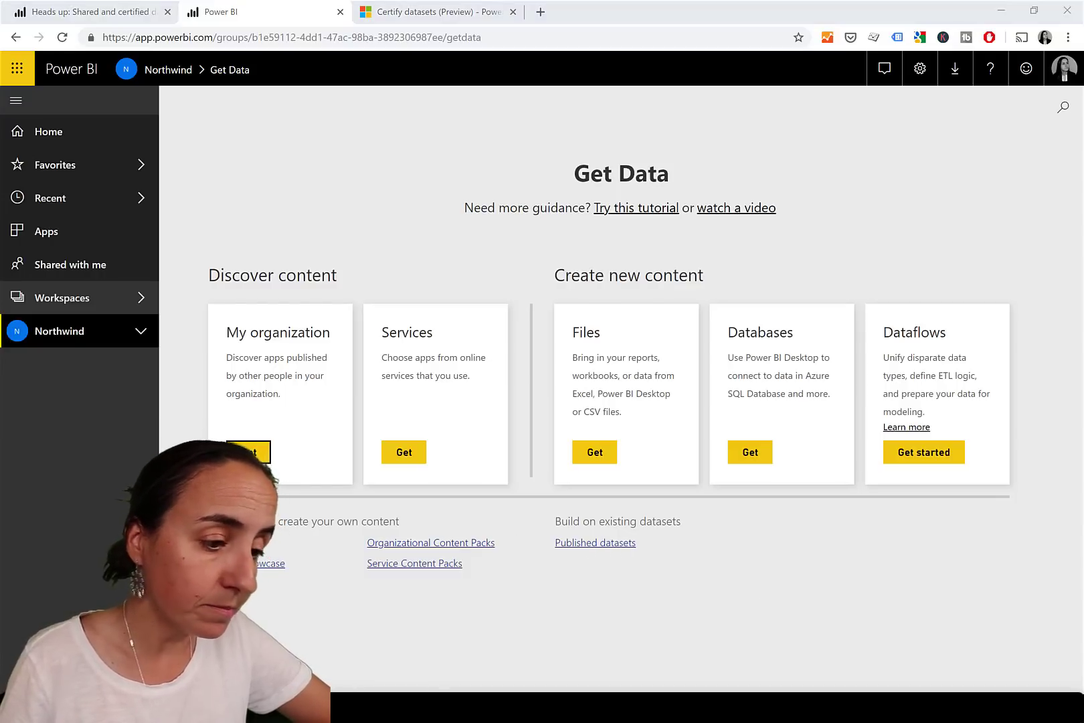
{"action": "left_click", "coordinate": [679, 447]}
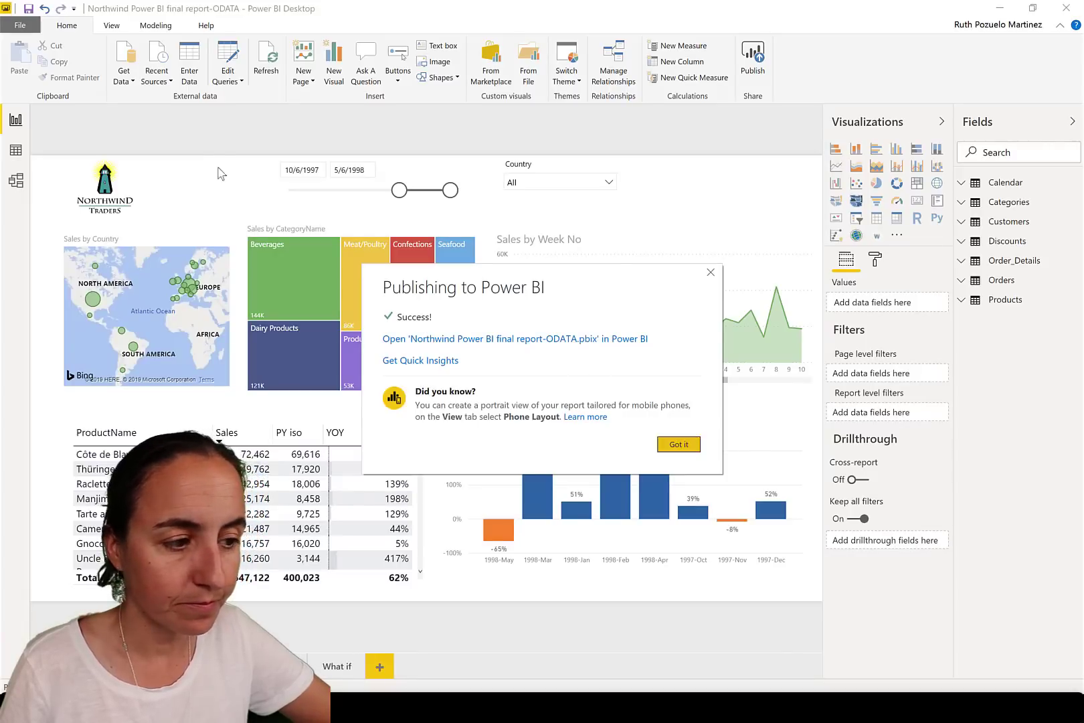
{"action": "left_click", "coordinate": [19, 27]}
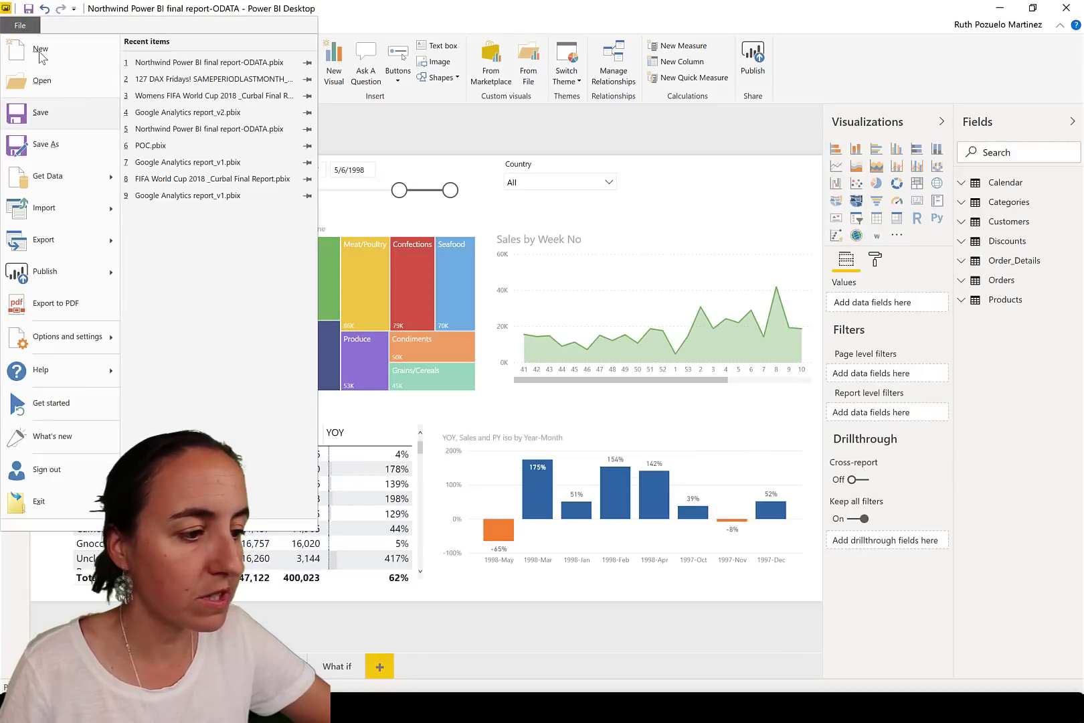
{"action": "left_click", "coordinate": [41, 58]}
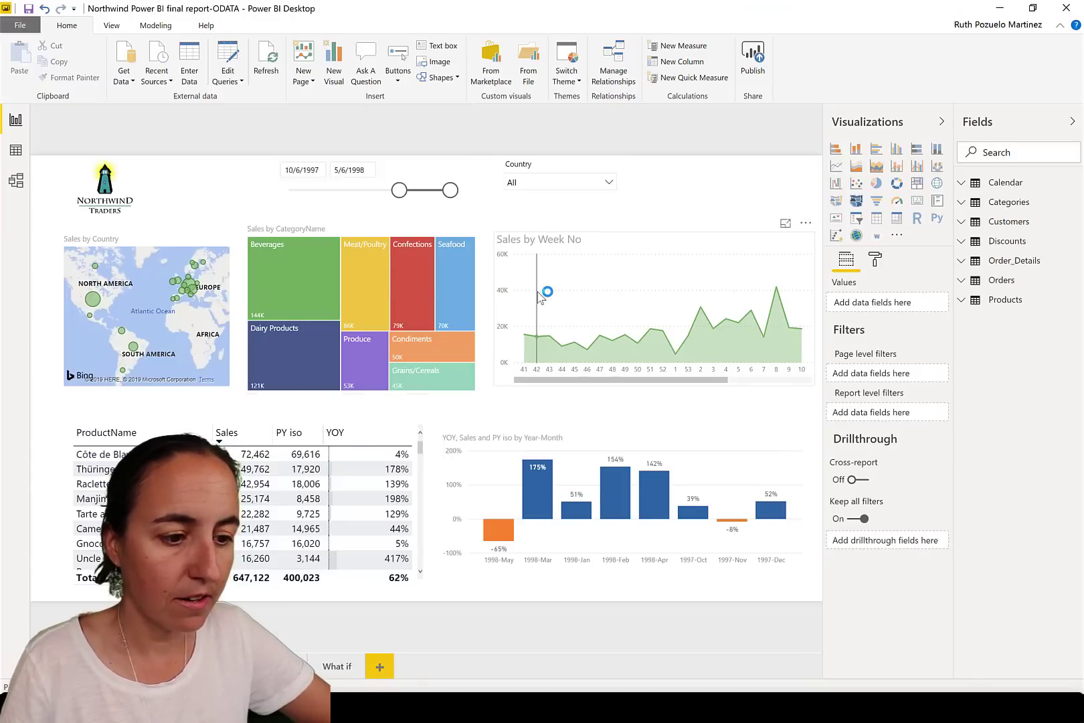
{"action": "mouse_move", "coordinate": [540, 296]}
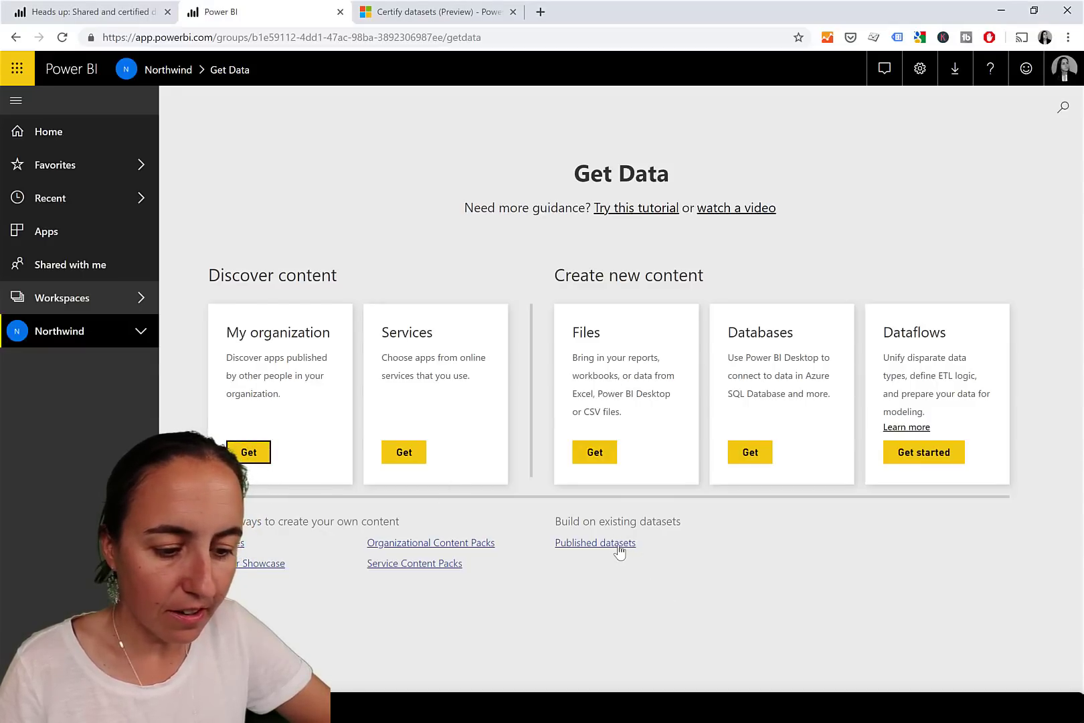
Step: In the Power BI service, view the published datasets offered for creating a report and return to the Northwind workspace's dataset list
{"action": "left_click", "coordinate": [619, 550]}
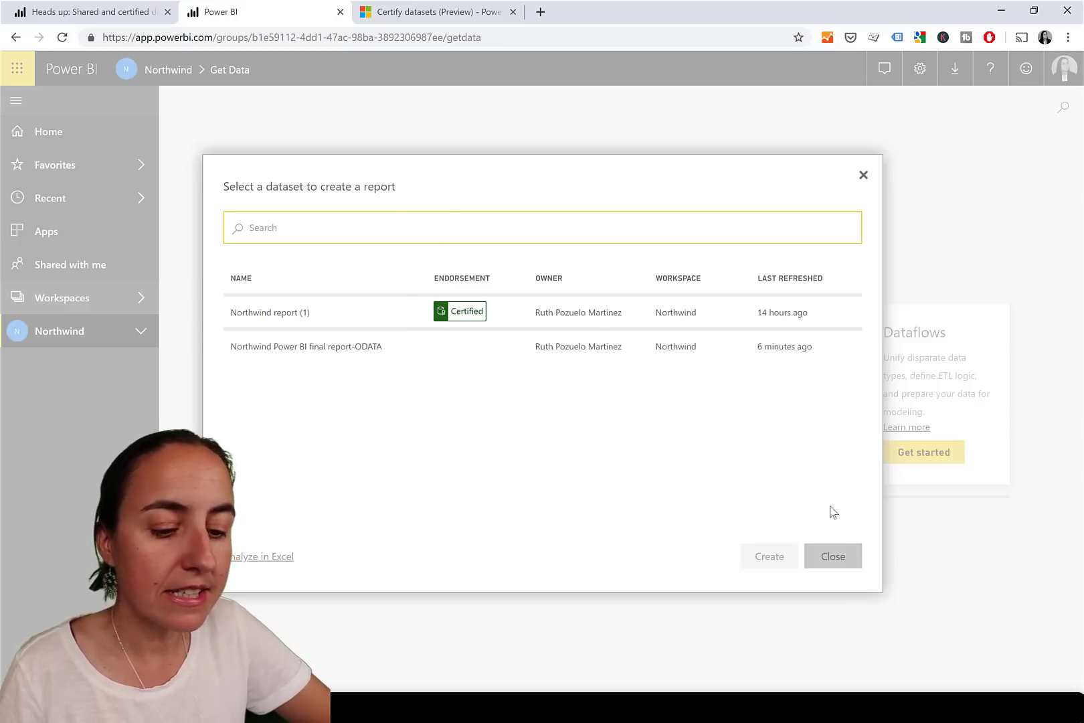
{"action": "left_click", "coordinate": [841, 560]}
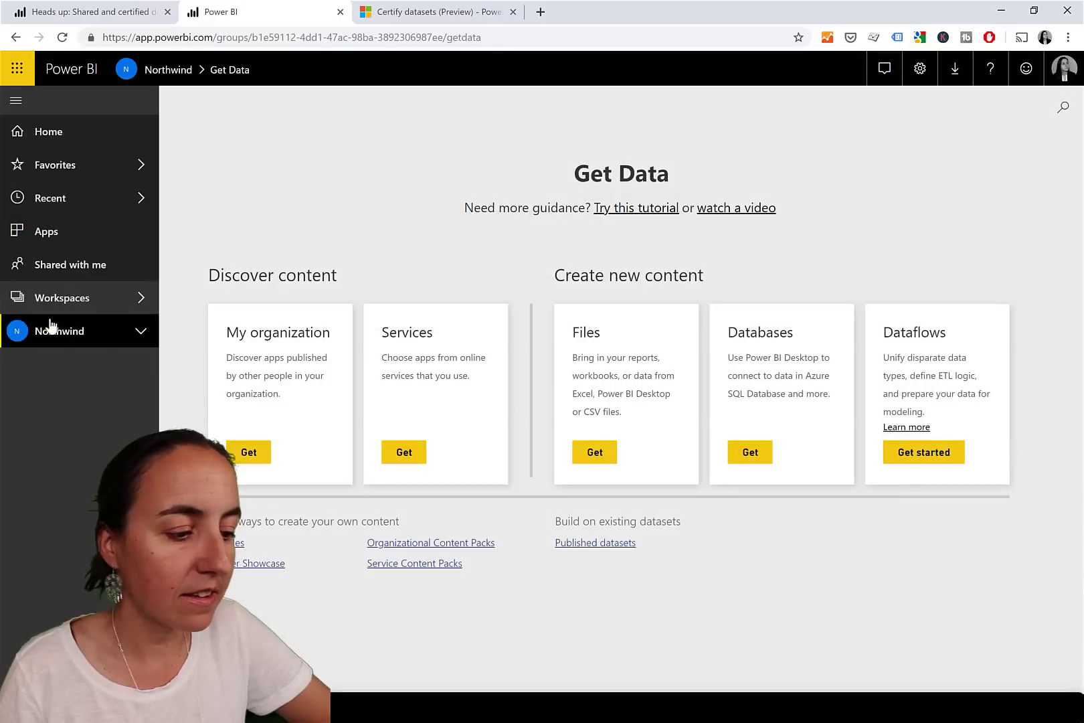
{"action": "left_click", "coordinate": [54, 340]}
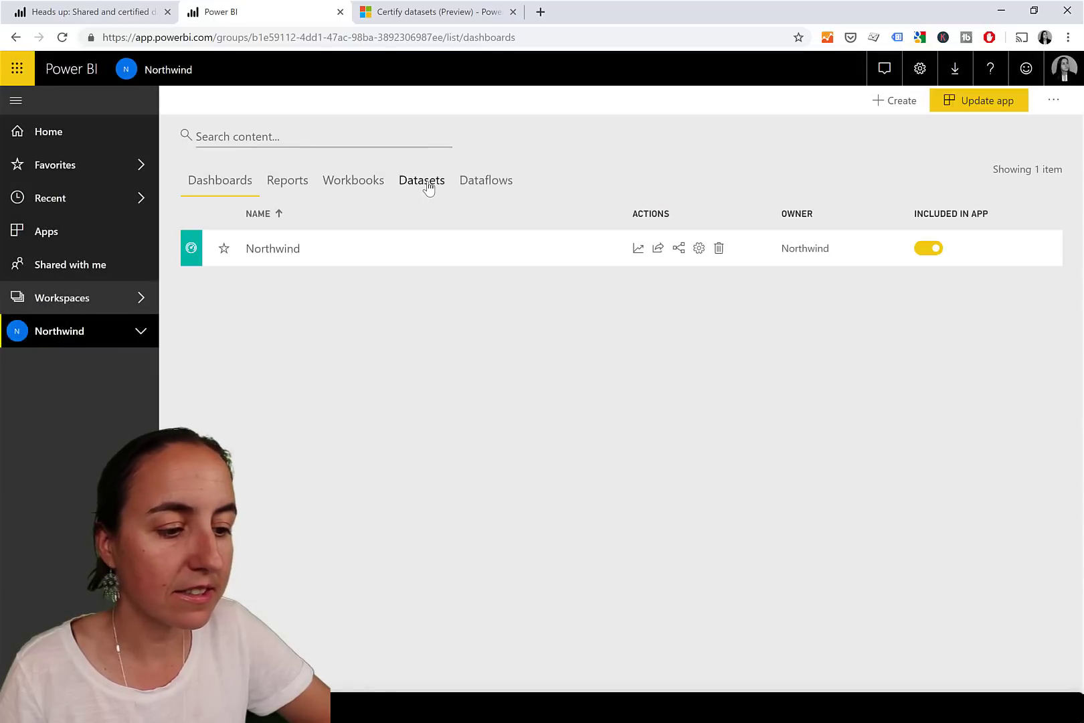
{"action": "left_click", "coordinate": [426, 185]}
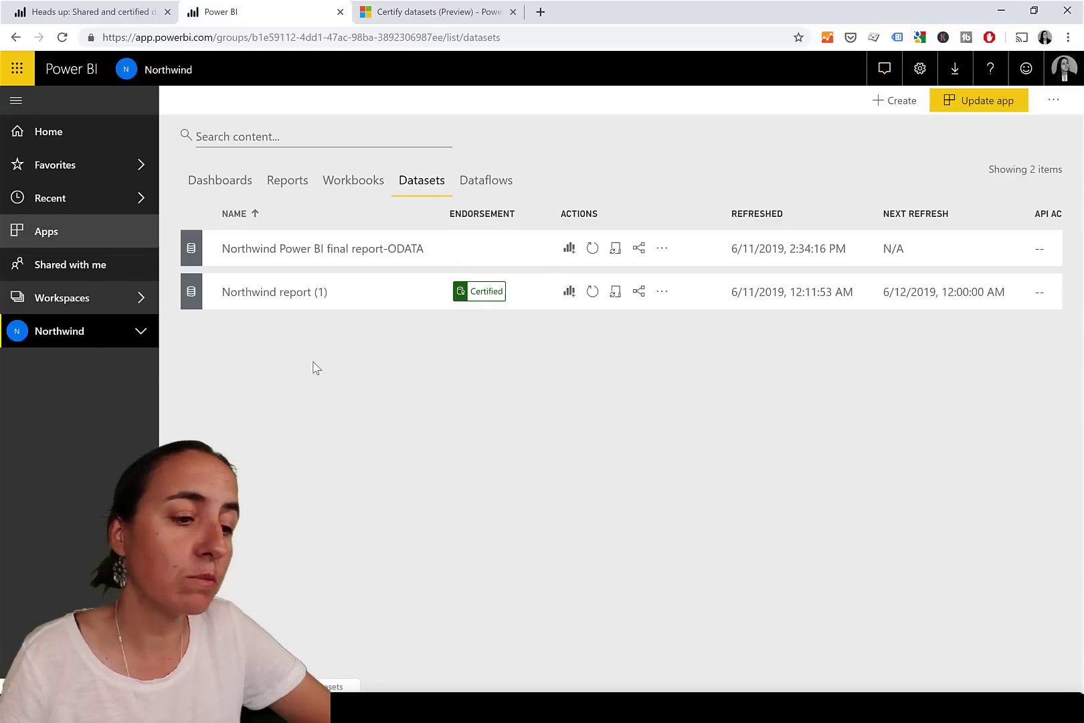
Step: Examine the actions on the Northwind workspace's reports and the management options of the workspace itself
{"action": "left_click", "coordinate": [288, 180]}
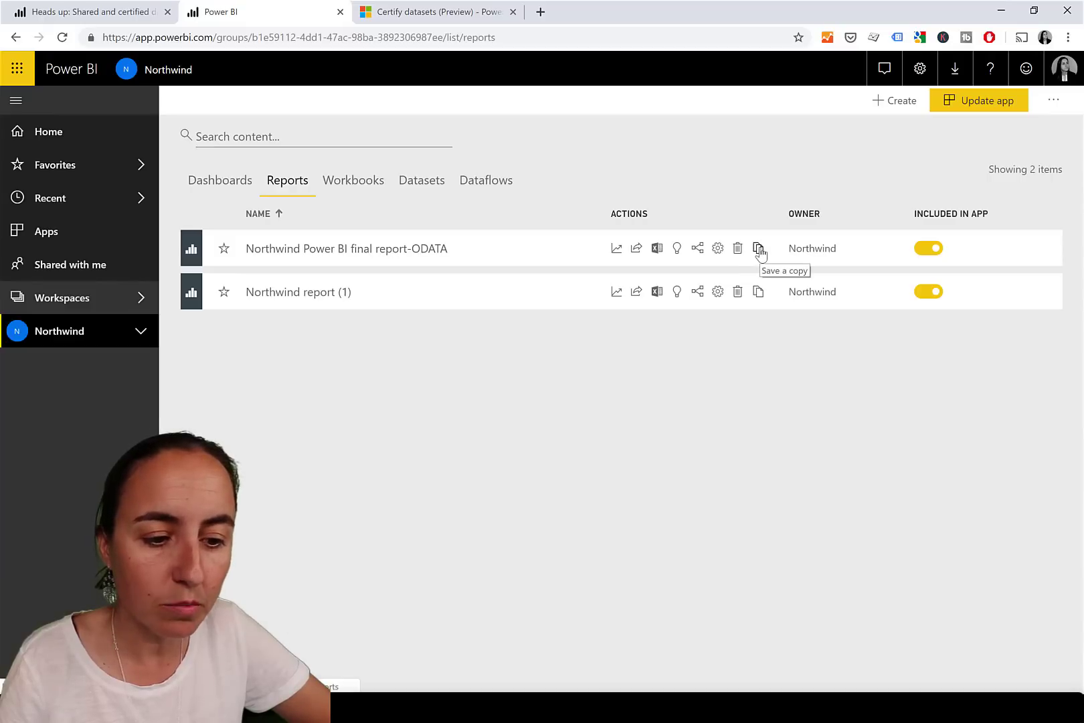
{"action": "left_click", "coordinate": [423, 183]}
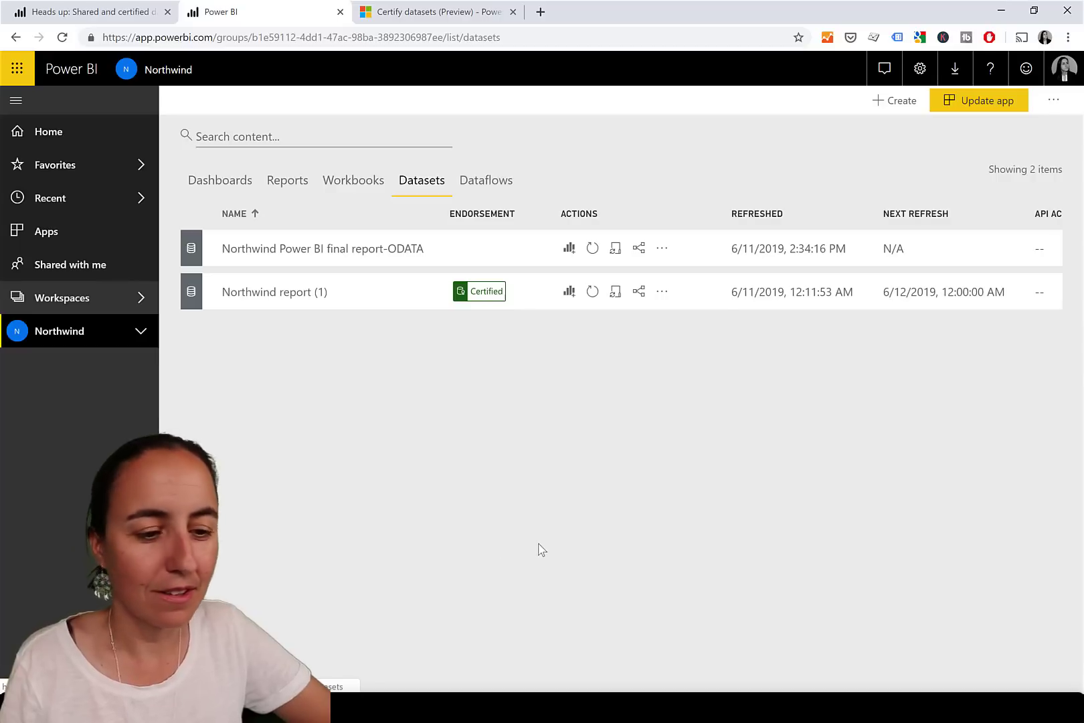
{"action": "left_click", "coordinate": [137, 299]}
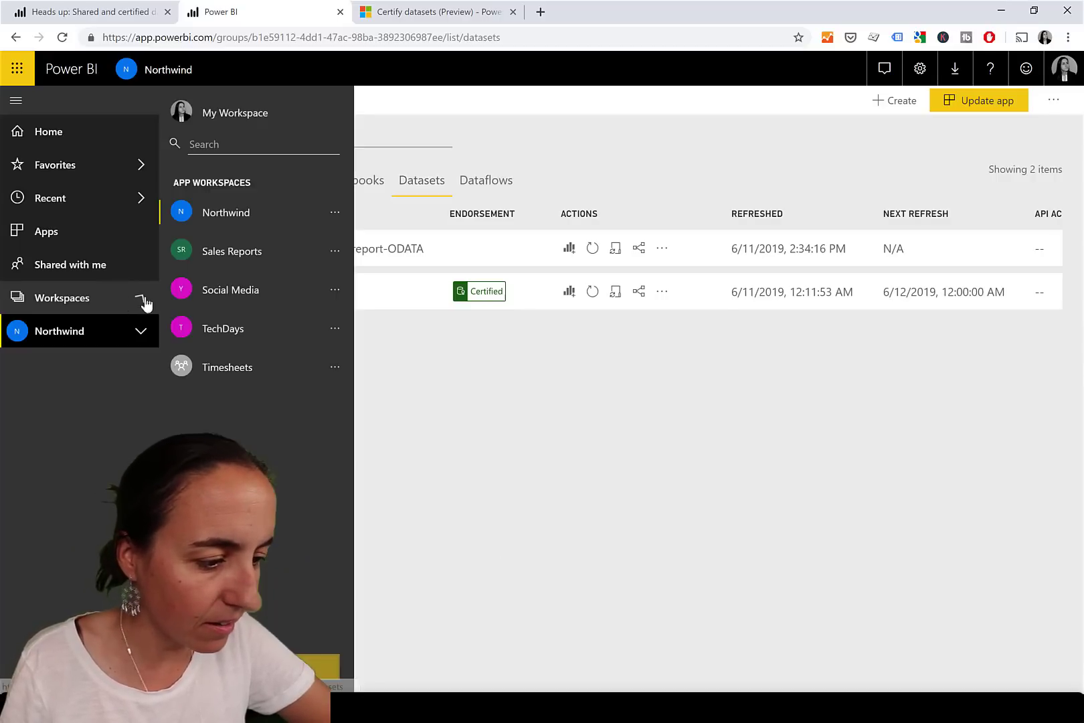
{"action": "left_click", "coordinate": [335, 212]}
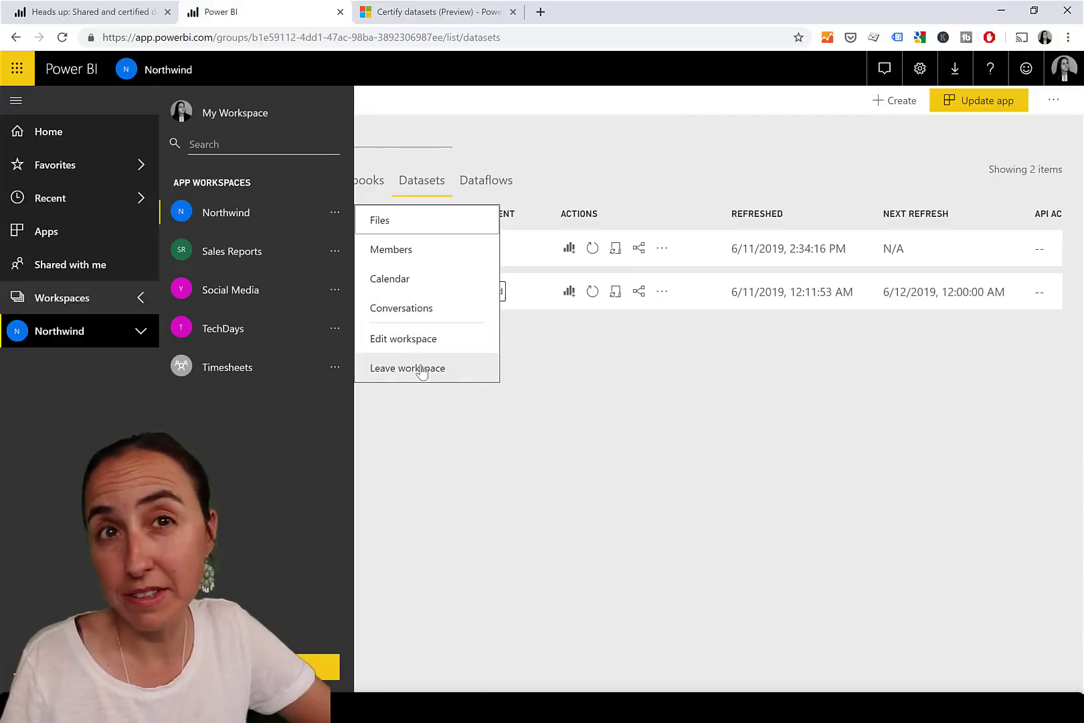
{"action": "left_click", "coordinate": [566, 452]}
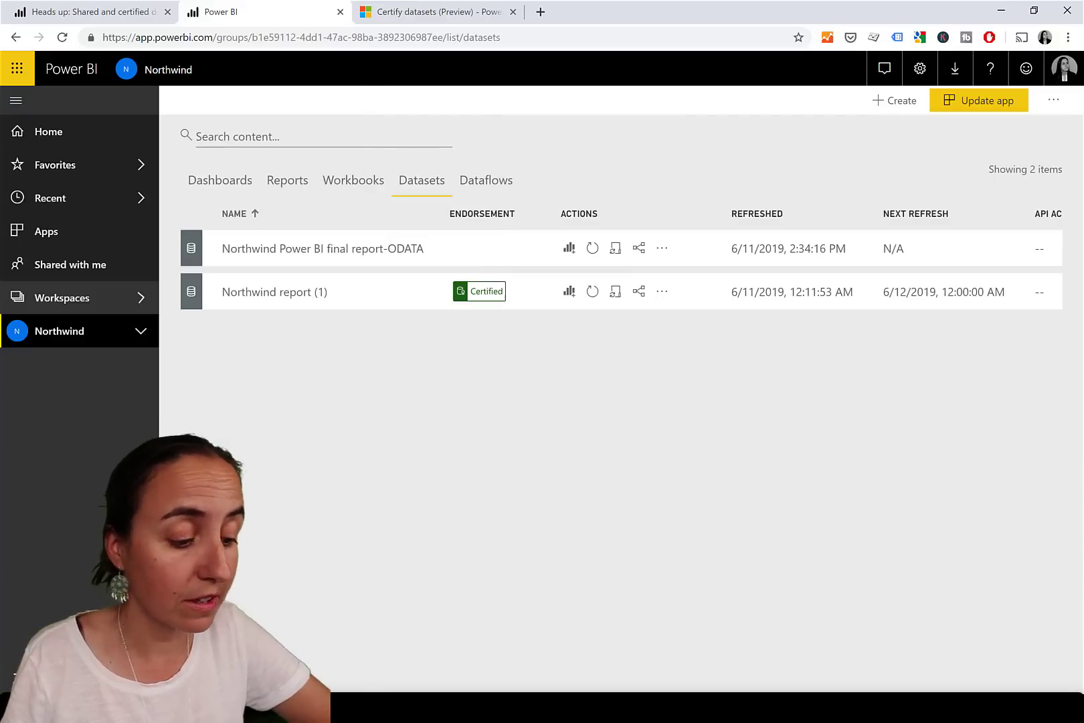
Step: Switch to the blank report in Power BI Desktop and choose Power BI datasets as its data source
{"action": "mouse_move", "coordinate": [199, 707]}
{"action": "left_click", "coordinate": [276, 632]}
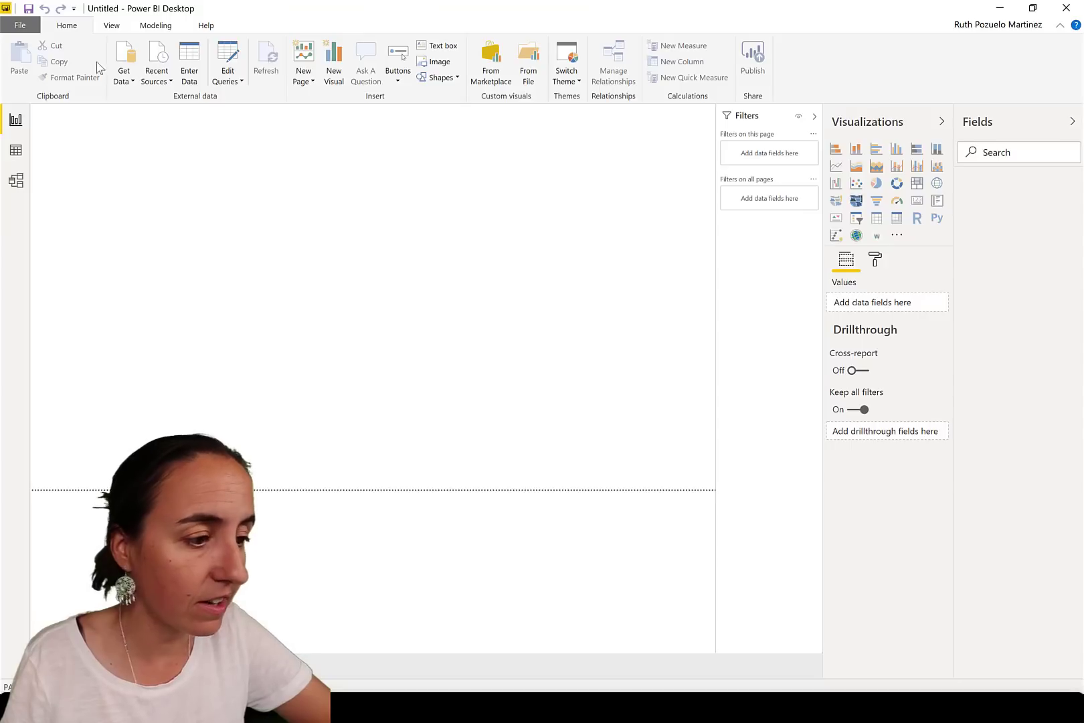
{"action": "left_click", "coordinate": [119, 78]}
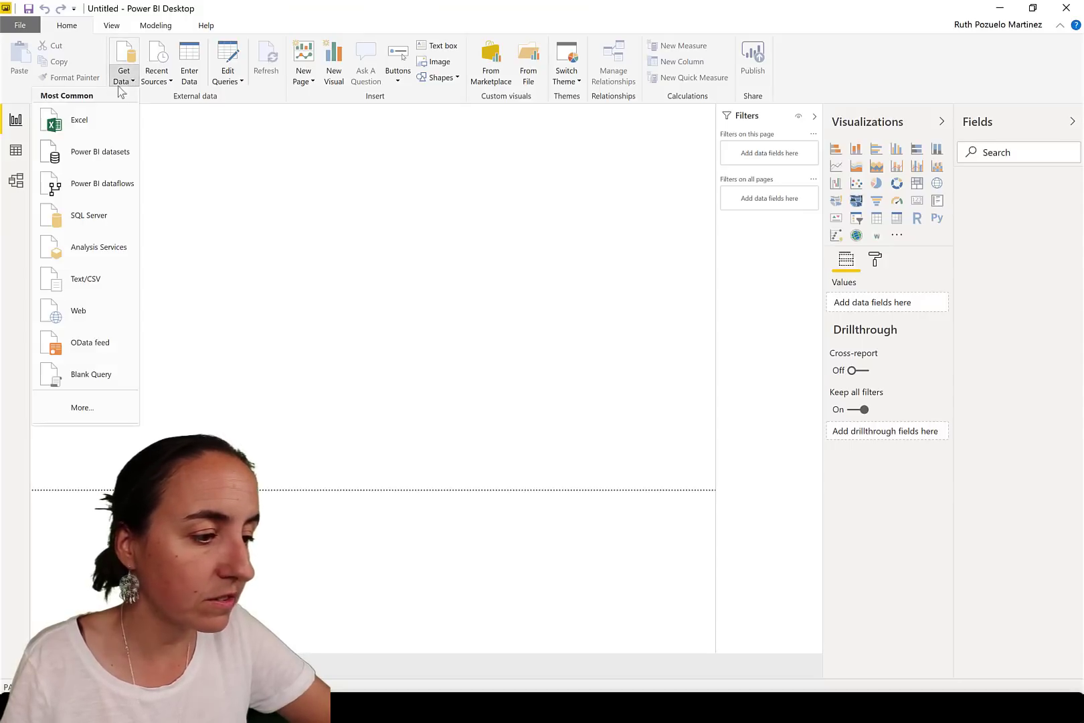
{"action": "left_click", "coordinate": [94, 154]}
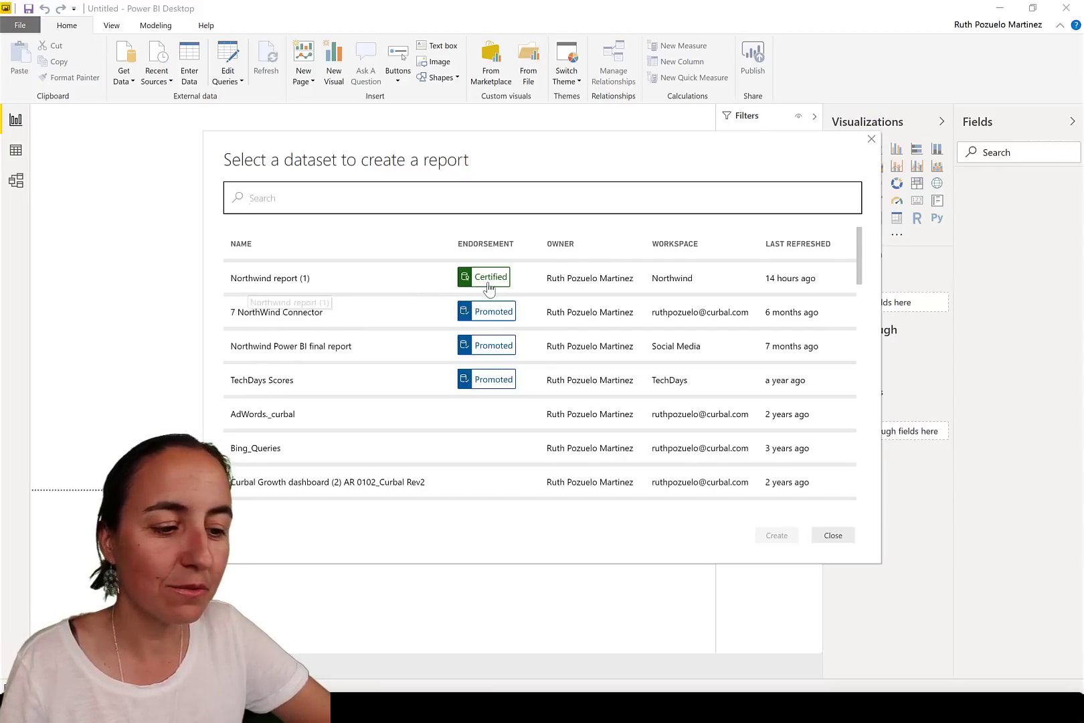
Step: Browse the selectable datasets and examine their endorsements, workspaces and order in the list
{"action": "mouse_move", "coordinate": [489, 288]}
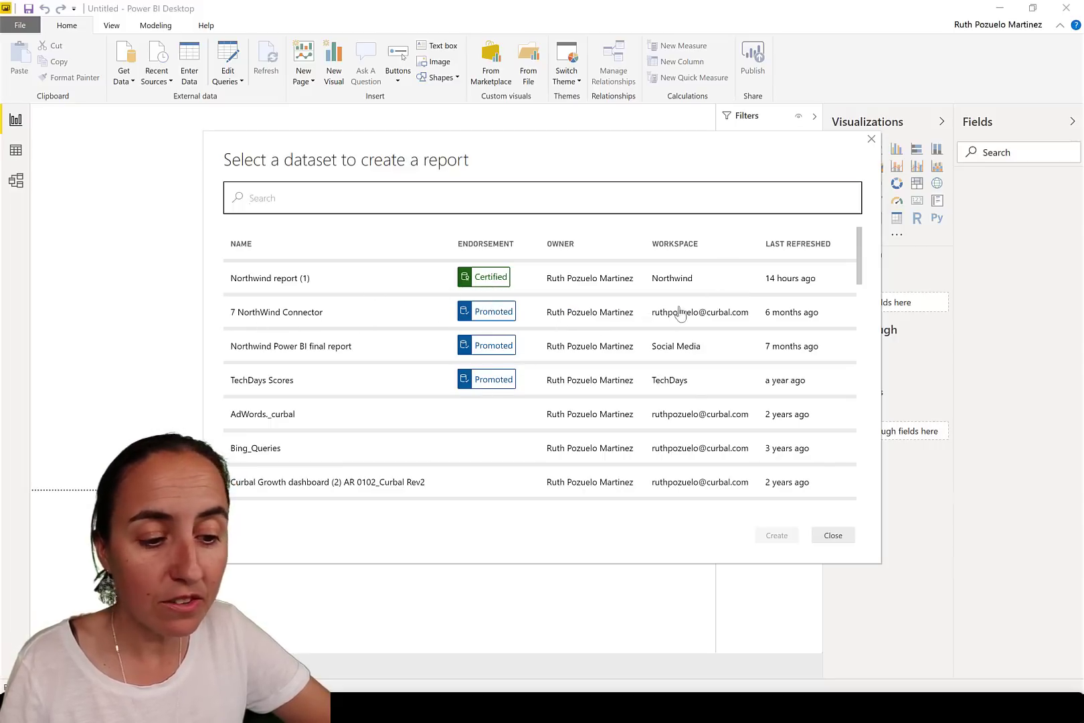
{"action": "scroll", "coordinate": [739, 428], "scroll_direction": "down", "scroll_amount": 10}
{"action": "scroll", "coordinate": [739, 415], "scroll_direction": "up", "scroll_amount": 10}
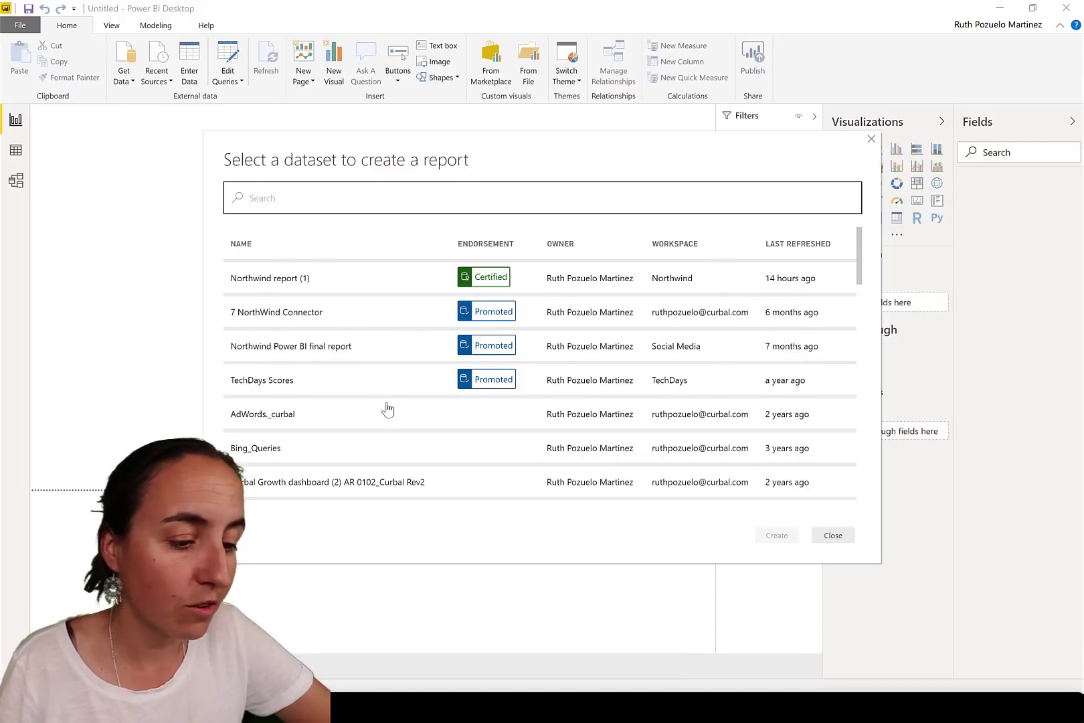
{"action": "scroll", "coordinate": [388, 411], "scroll_direction": "down", "scroll_amount": 6}
{"action": "scroll", "coordinate": [397, 387], "scroll_direction": "up", "scroll_amount": 4}
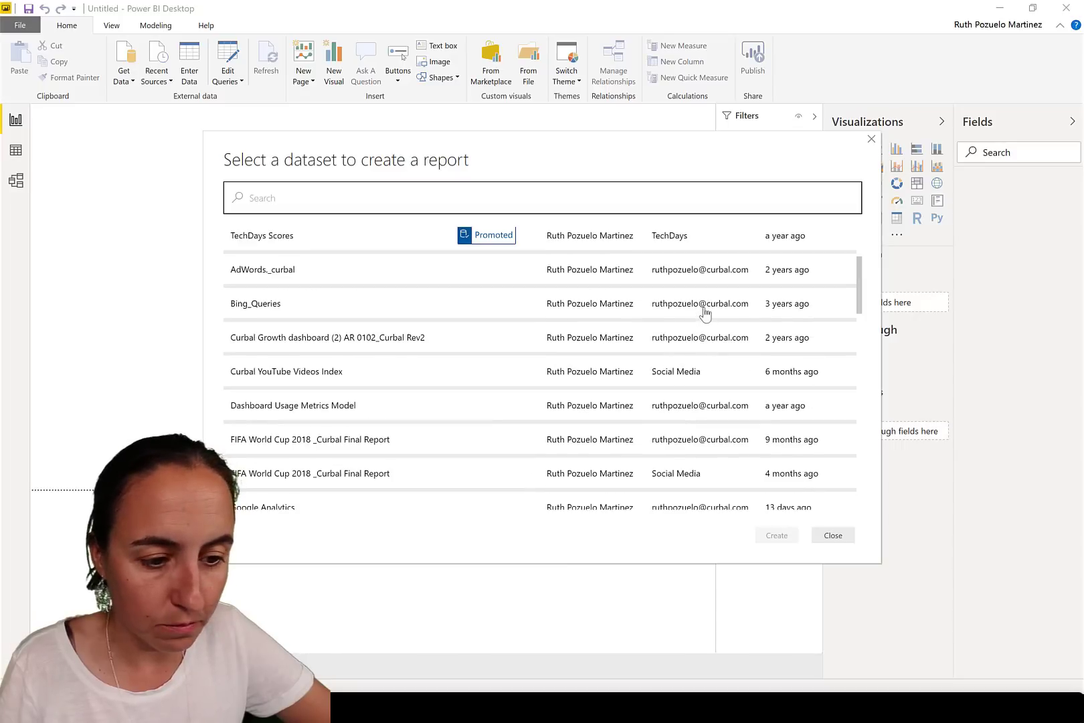
{"action": "scroll", "coordinate": [547, 461], "scroll_direction": "down", "scroll_amount": 3}
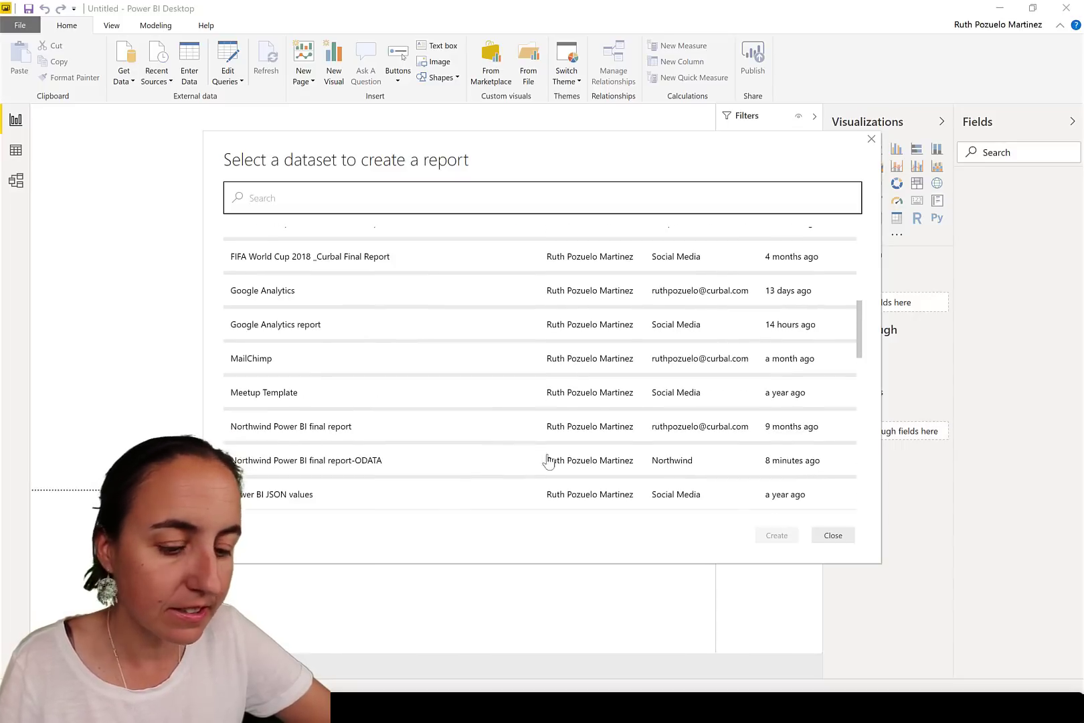
{"action": "scroll", "coordinate": [668, 425], "scroll_direction": "up", "scroll_amount": 5}
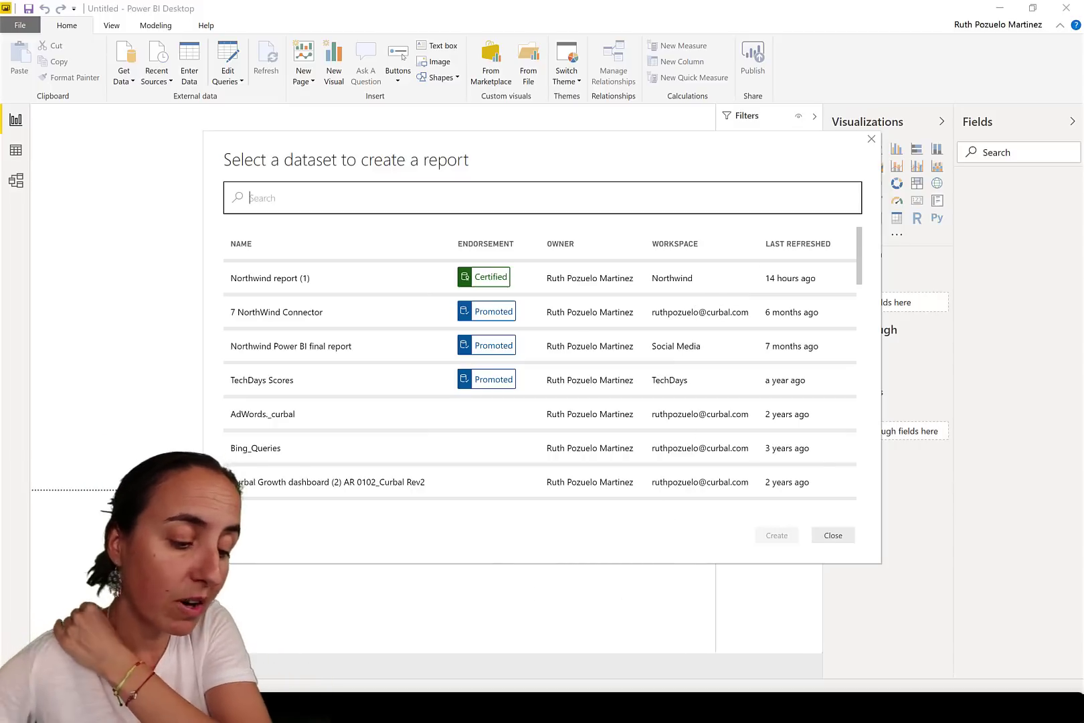
Step: Switch to the Power BI service and compare the published datasets it offers for a new report in the Northwind workspace
{"action": "key", "text": "alt+Tab"}
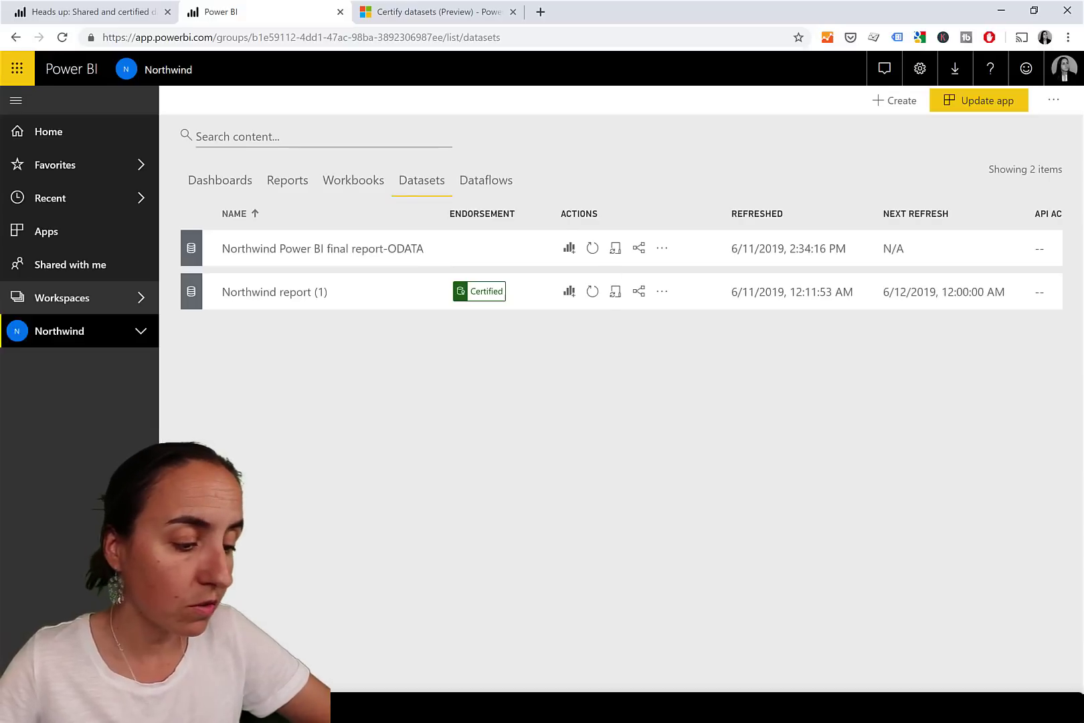
{"action": "left_click", "coordinate": [51, 675]}
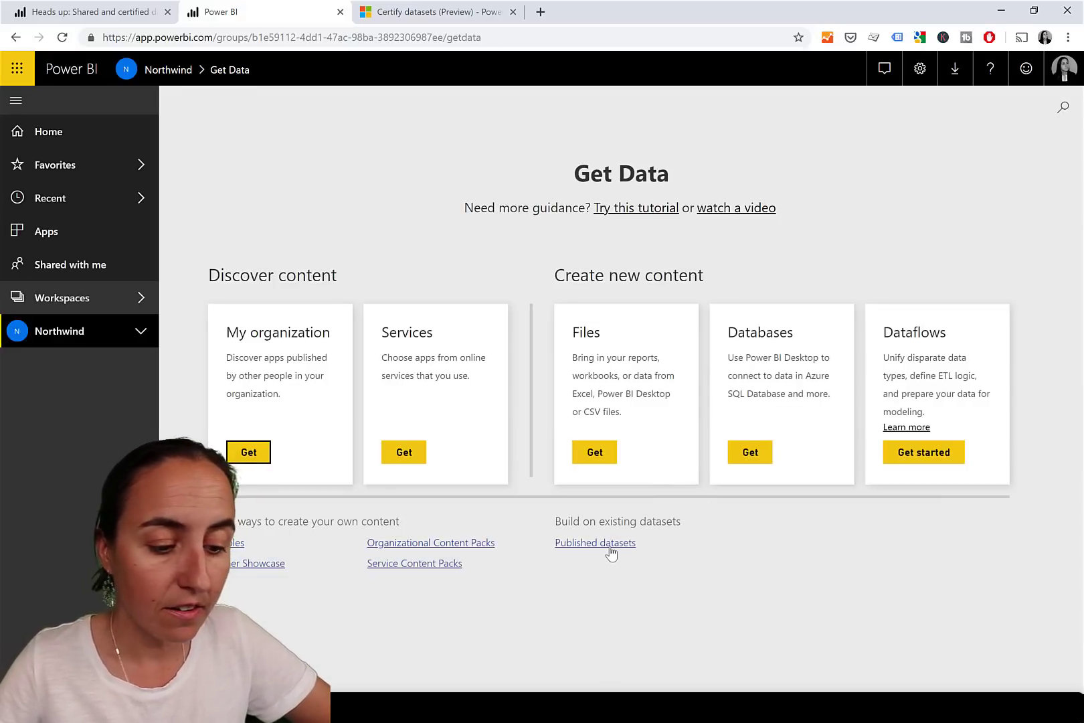
{"action": "left_click", "coordinate": [610, 548]}
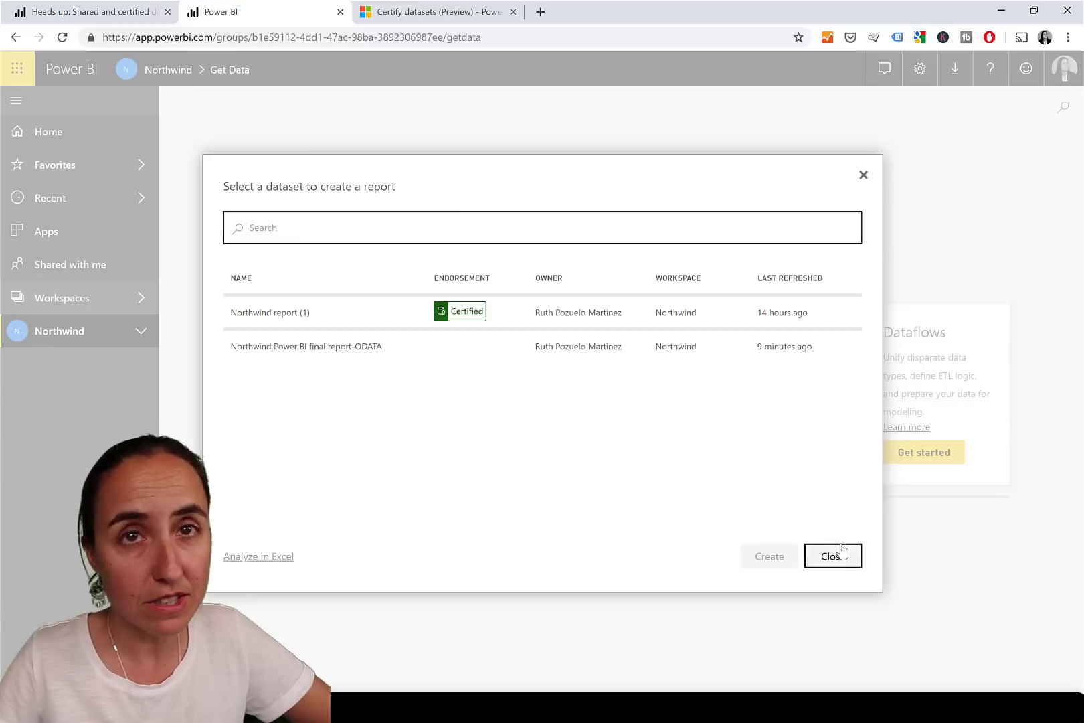
{"action": "left_click", "coordinate": [841, 556]}
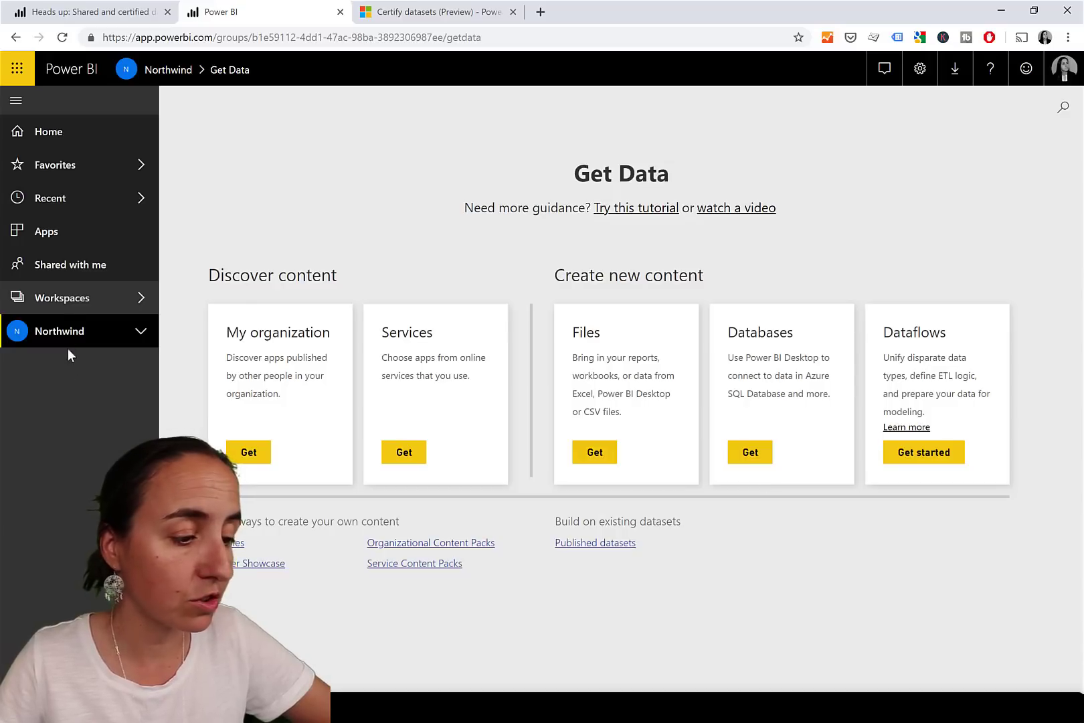
Step: Create an upgraded workspace named Northwind v2
{"action": "left_click", "coordinate": [71, 299]}
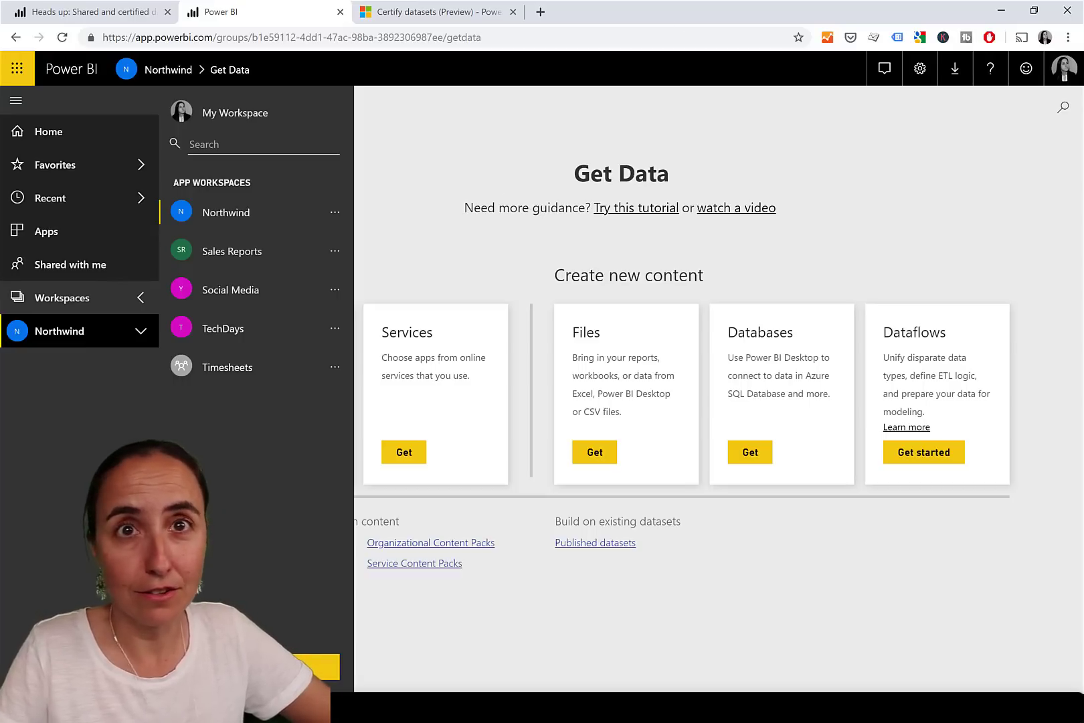
{"action": "left_click", "coordinate": [321, 666]}
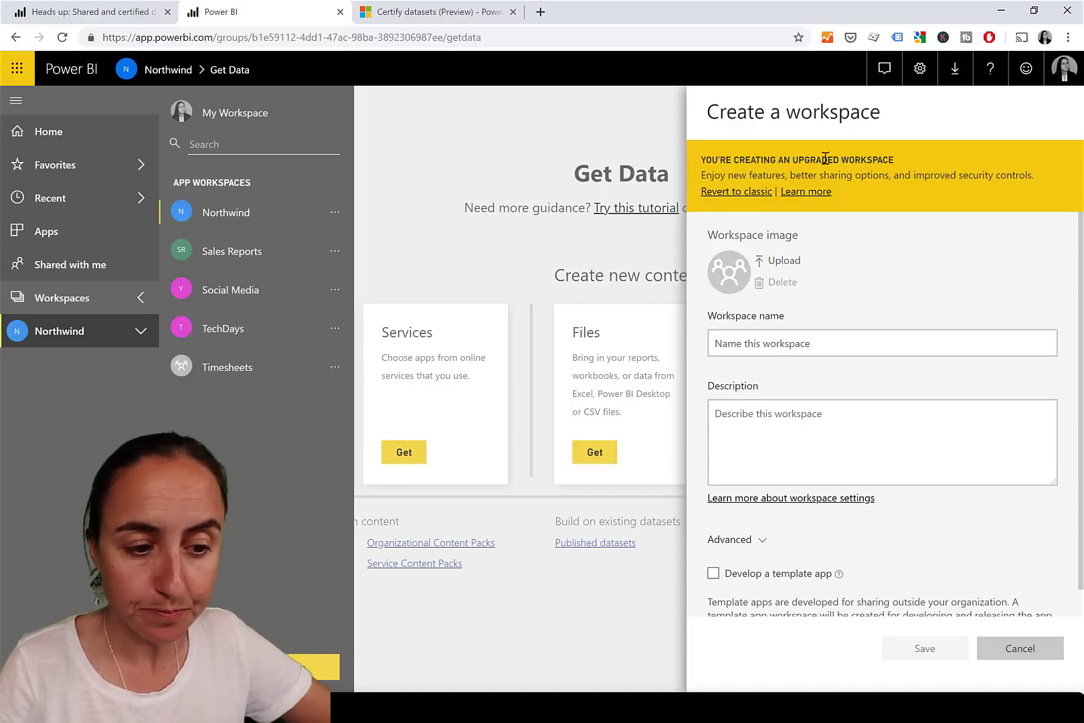
{"action": "left_click", "coordinate": [787, 340]}
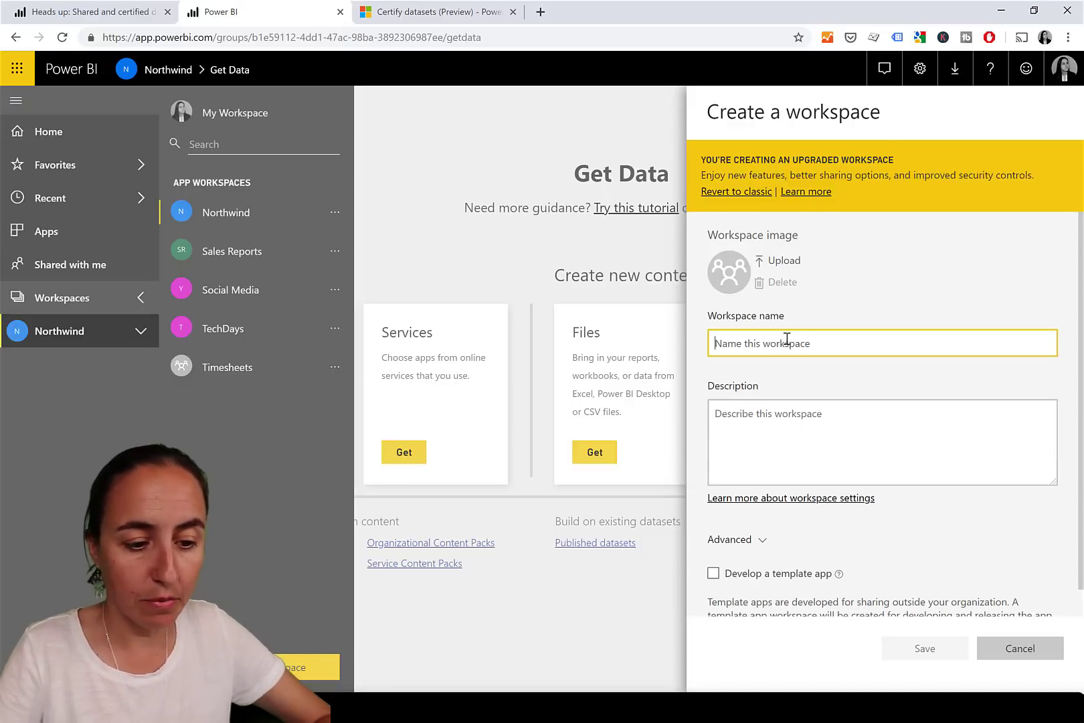
{"action": "type", "text": "No"}
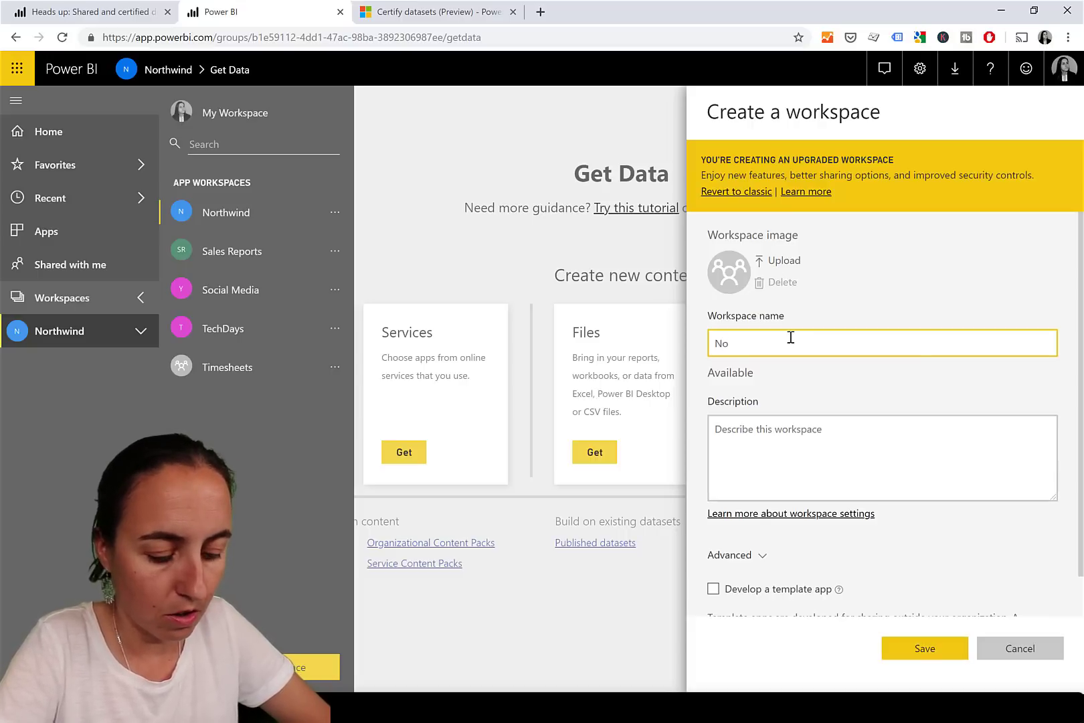
{"action": "type", "text": "erthwind v2"}
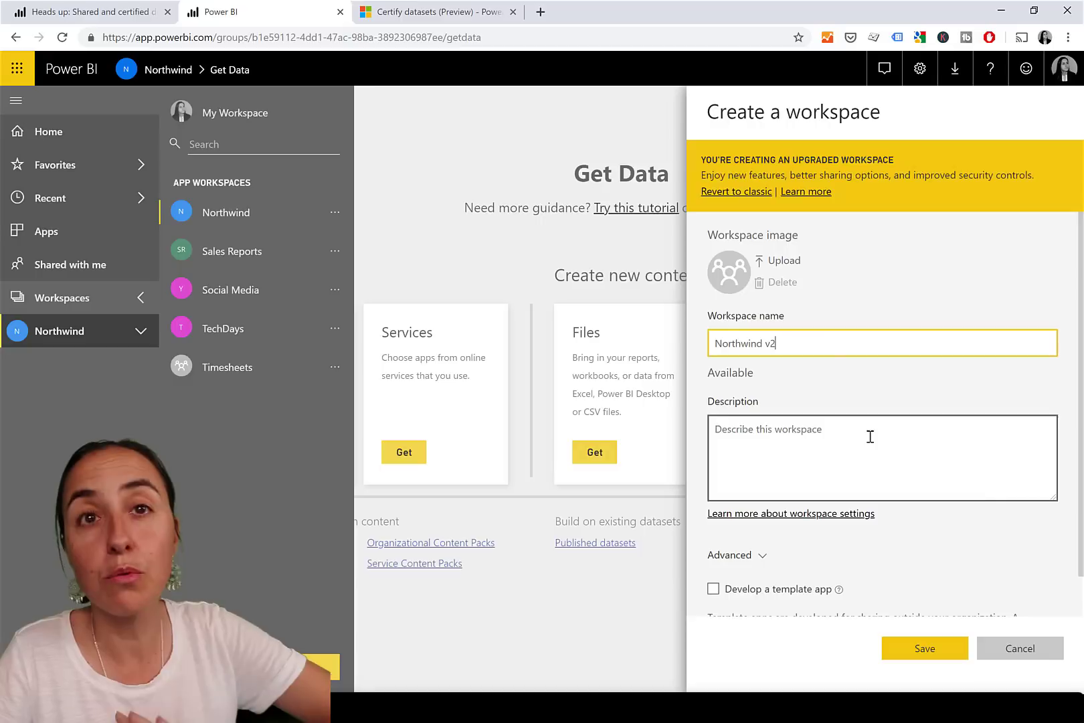
{"action": "left_click", "coordinate": [962, 459]}
{"action": "scroll", "coordinate": [960, 475], "scroll_direction": "down", "scroll_amount": 1}
{"action": "left_click", "coordinate": [930, 651]}
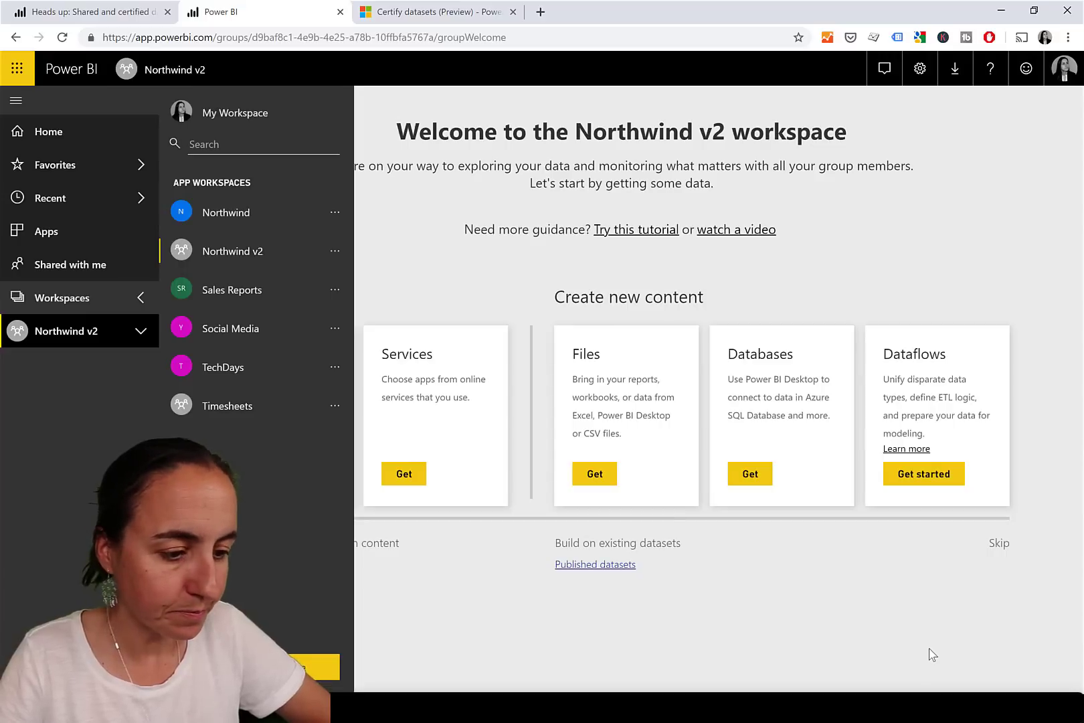
Step: Check which published datasets the Northwind v2 workspace offers for a new report under All datasets and Workspace datasets
{"action": "left_click", "coordinate": [231, 256]}
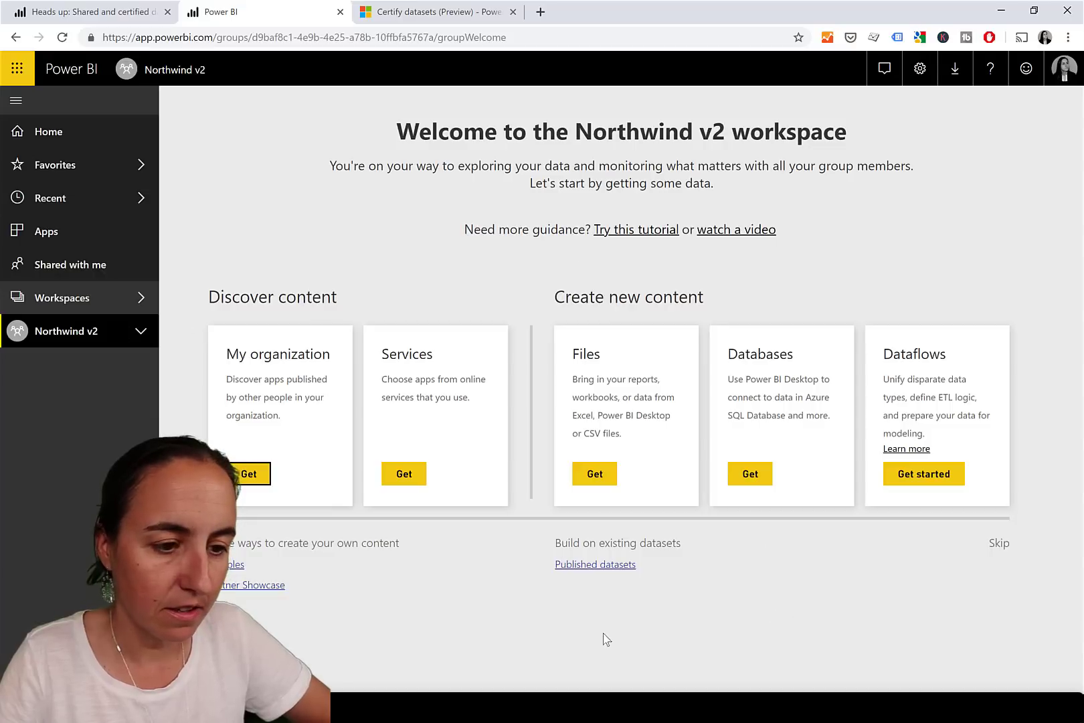
{"action": "left_click", "coordinate": [608, 566]}
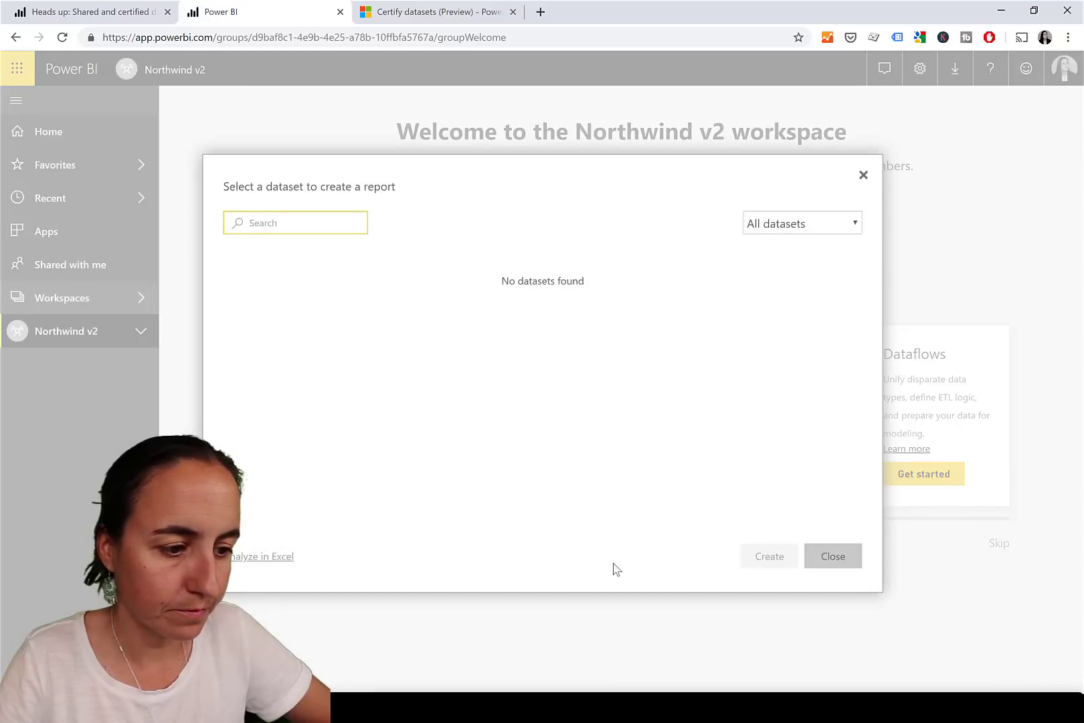
{"action": "left_click", "coordinate": [803, 228]}
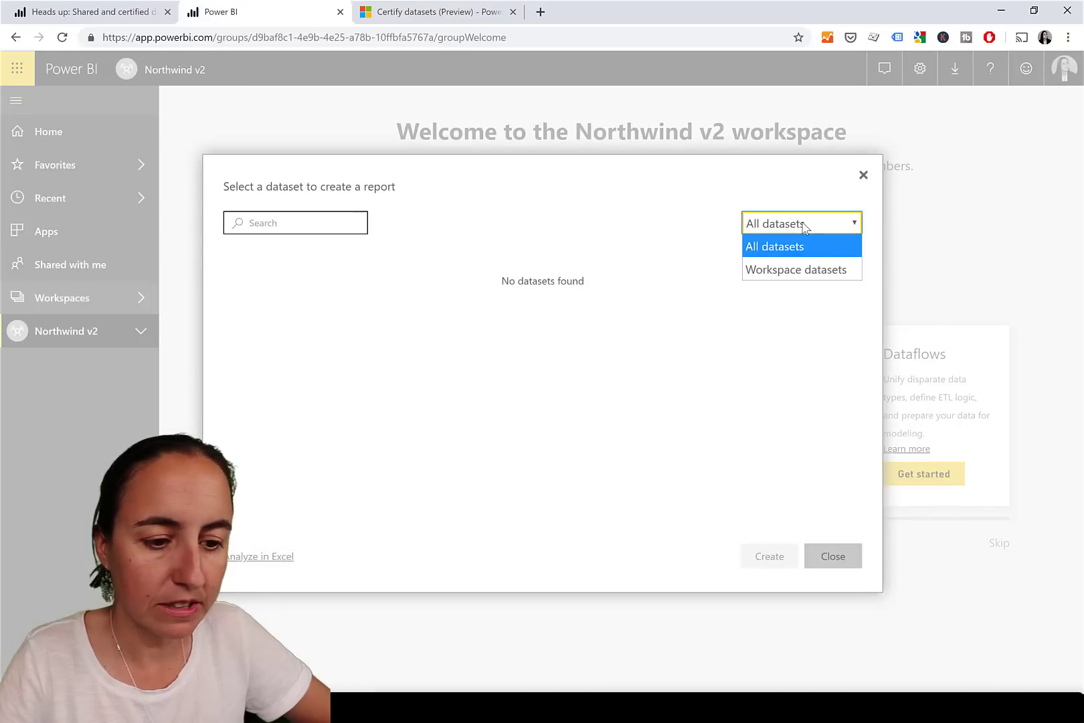
{"action": "left_click", "coordinate": [806, 269]}
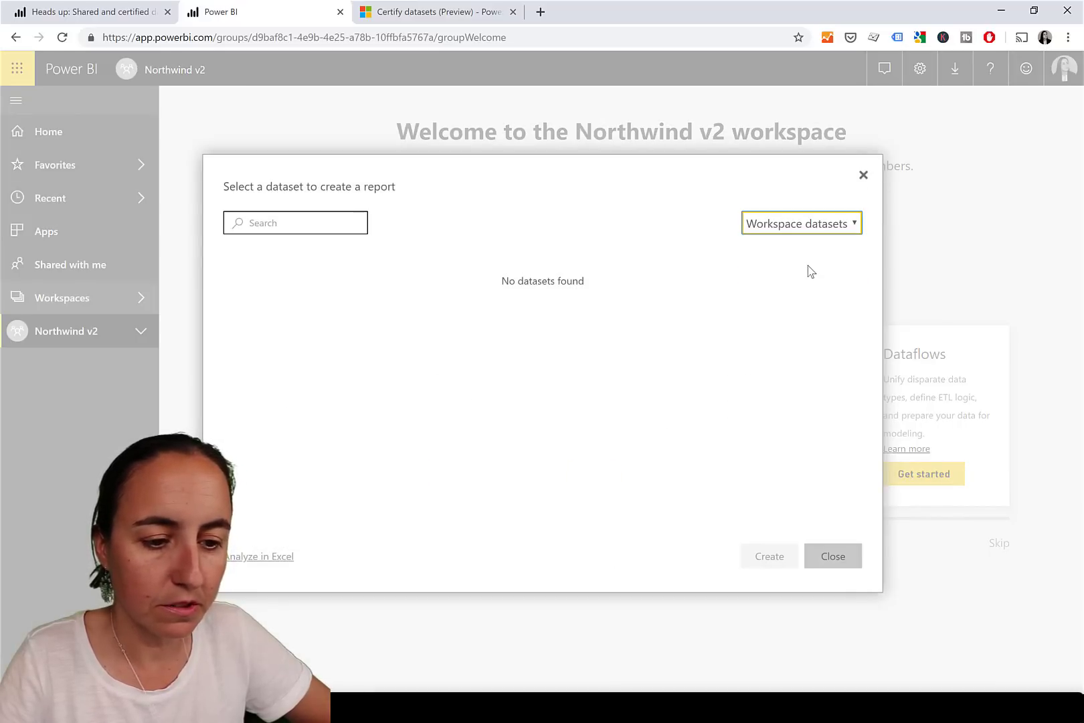
{"action": "left_click", "coordinate": [806, 228]}
{"action": "left_click", "coordinate": [802, 245]}
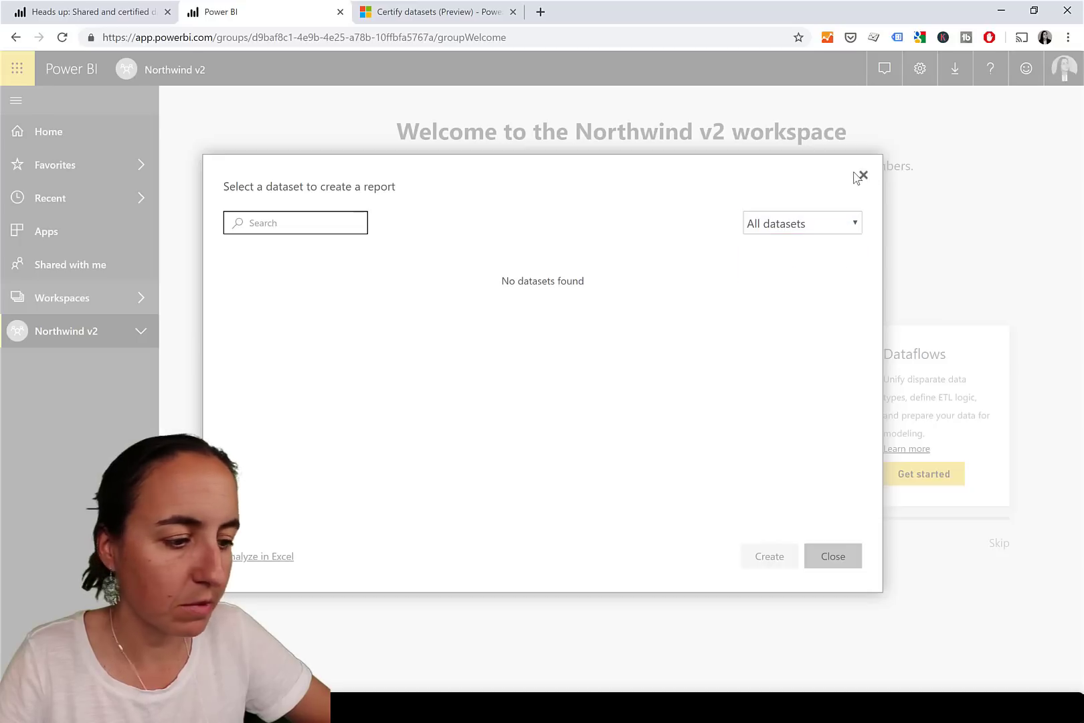
{"action": "left_click", "coordinate": [862, 176]}
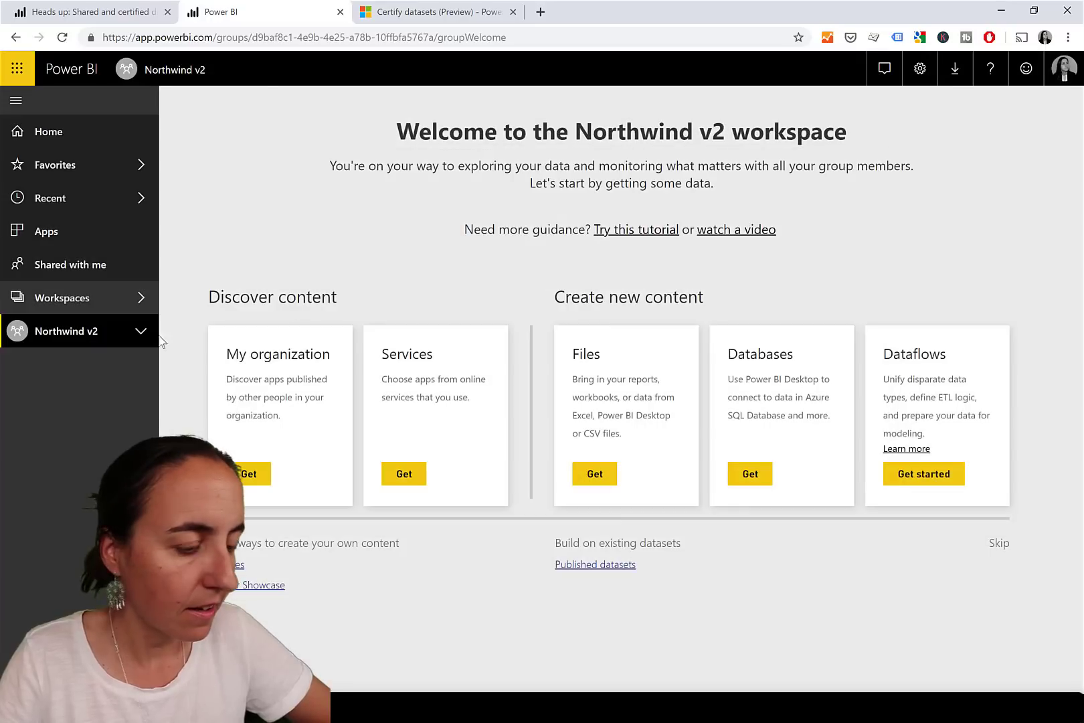
Step: Compare the management options of the Northwind workspace with those of Northwind v2
{"action": "left_click", "coordinate": [95, 312]}
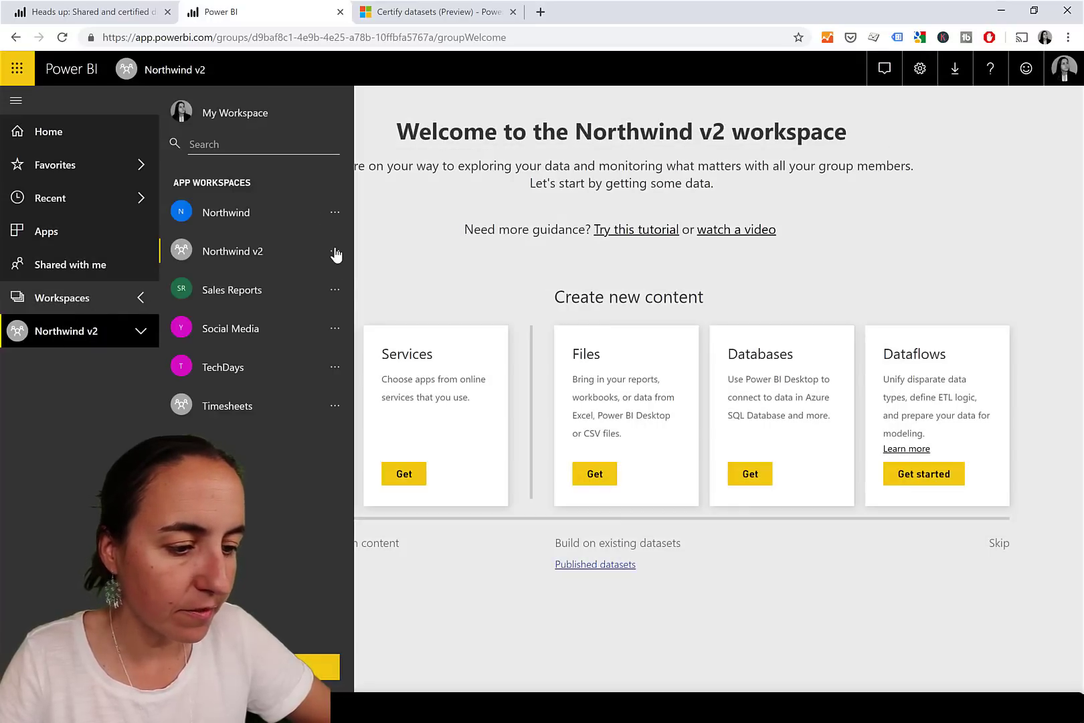
{"action": "left_click", "coordinate": [335, 251]}
{"action": "left_click", "coordinate": [334, 212]}
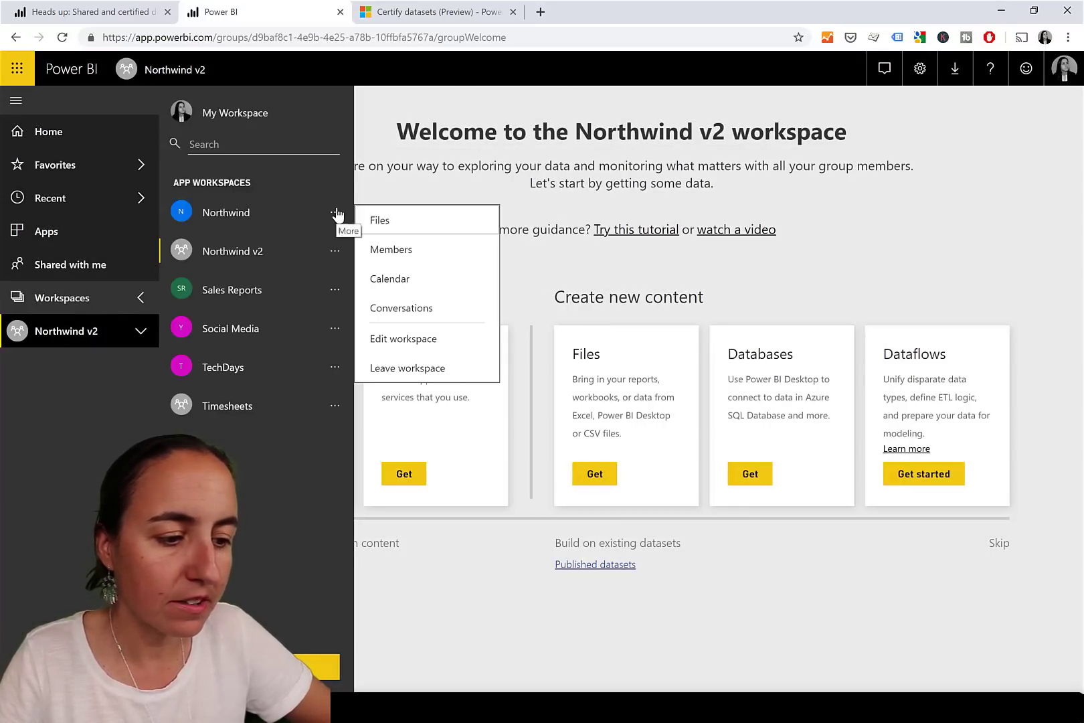
{"action": "left_click", "coordinate": [335, 251]}
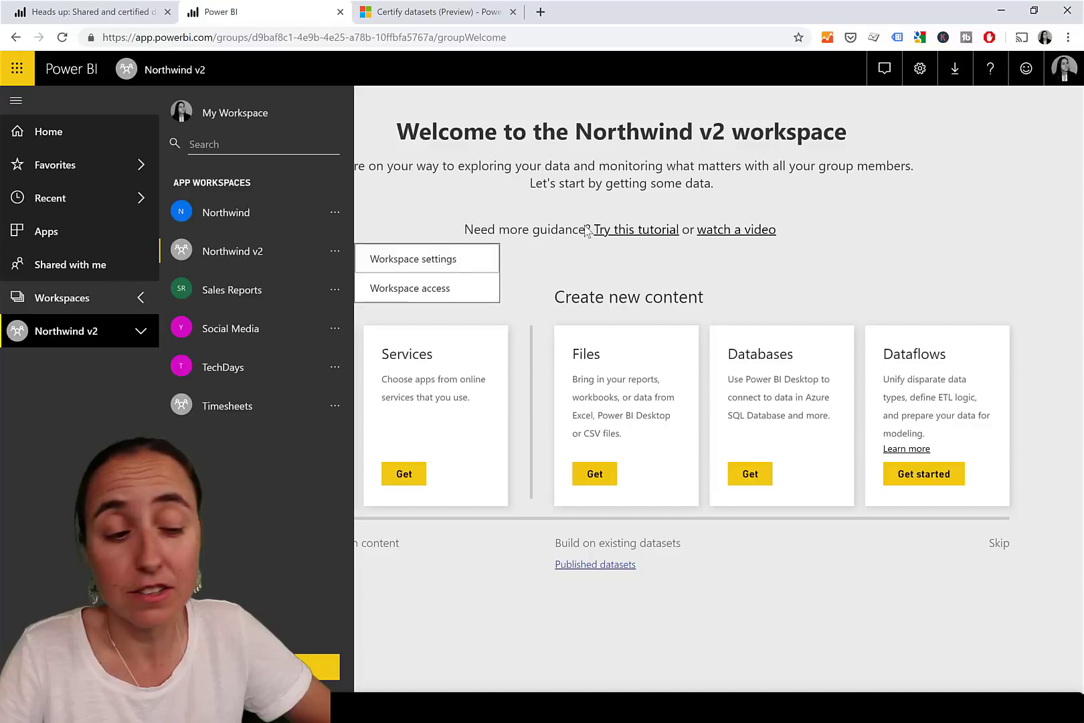
{"action": "key", "text": "Escape"}
Step: Switch to Power BI Desktop and publish the Northwind Power BI final report-ODATA report to the Northwind v2 workspace
{"action": "left_click", "coordinate": [235, 708]}
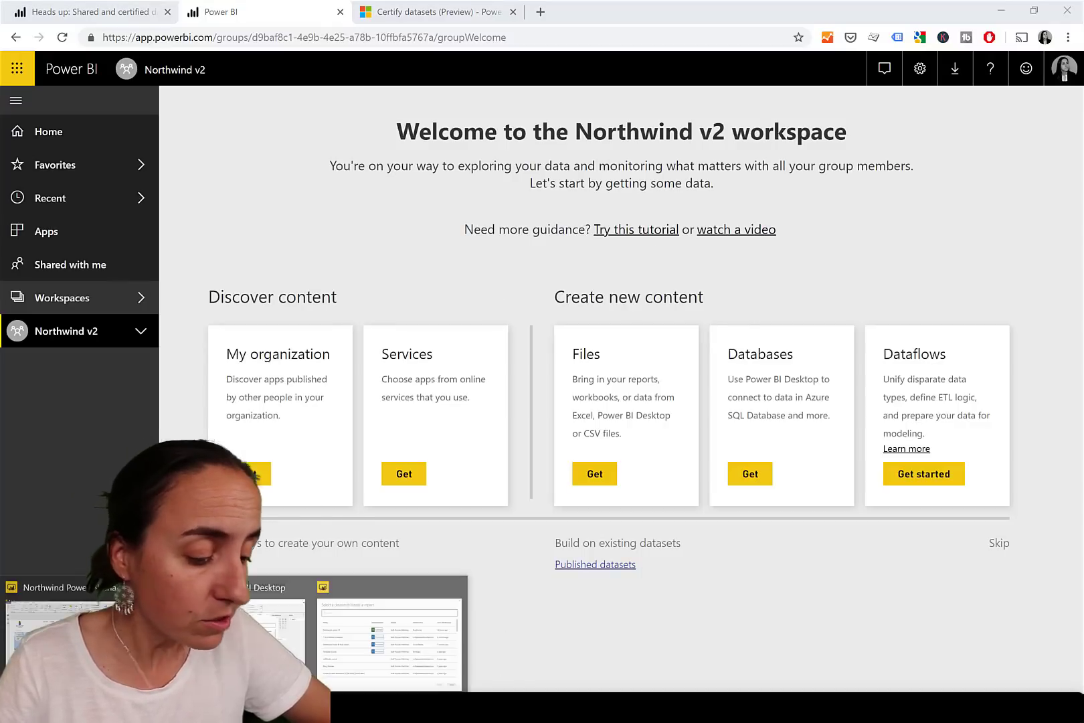
{"action": "left_click", "coordinate": [67, 643]}
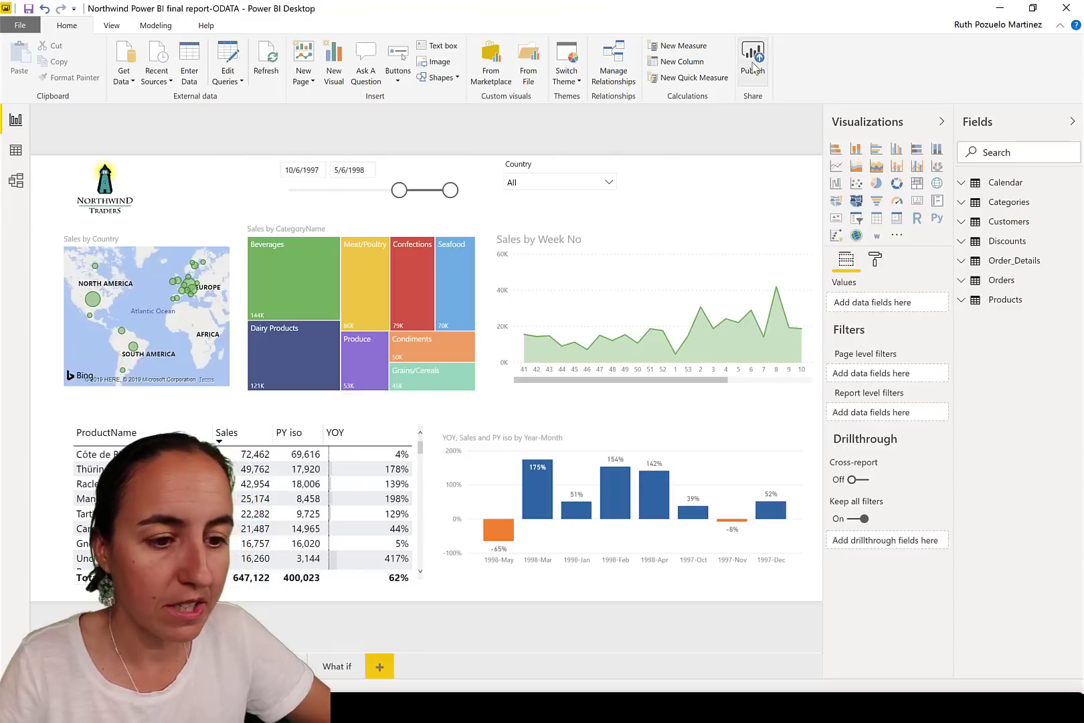
{"action": "left_click", "coordinate": [743, 81]}
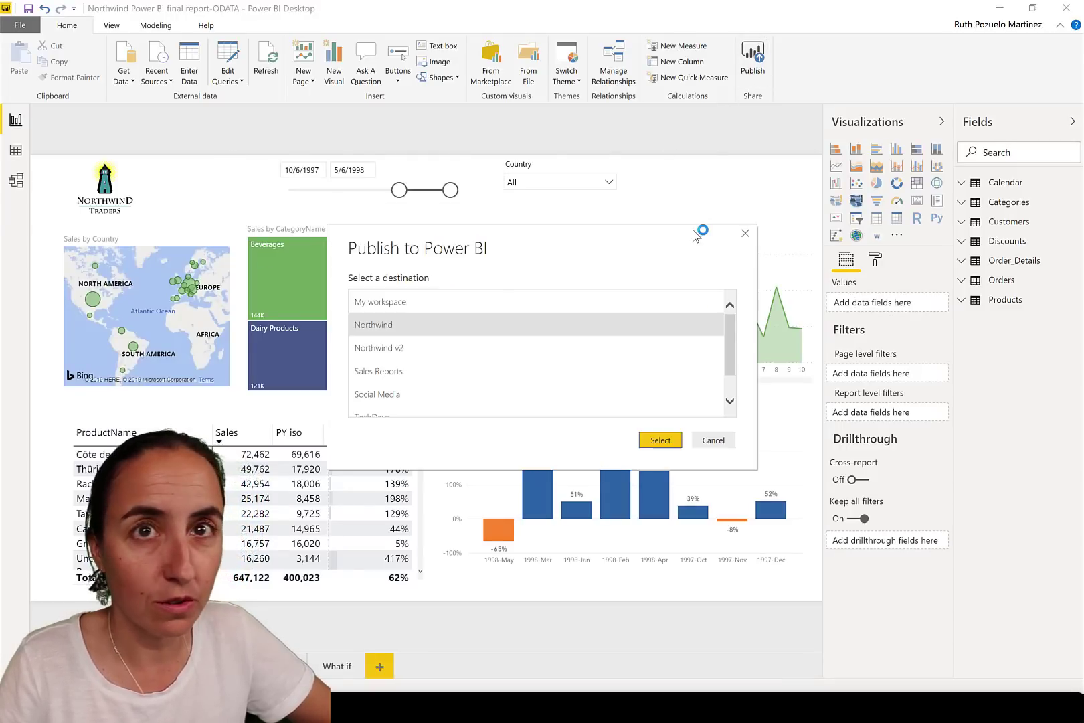
{"action": "left_click", "coordinate": [405, 350]}
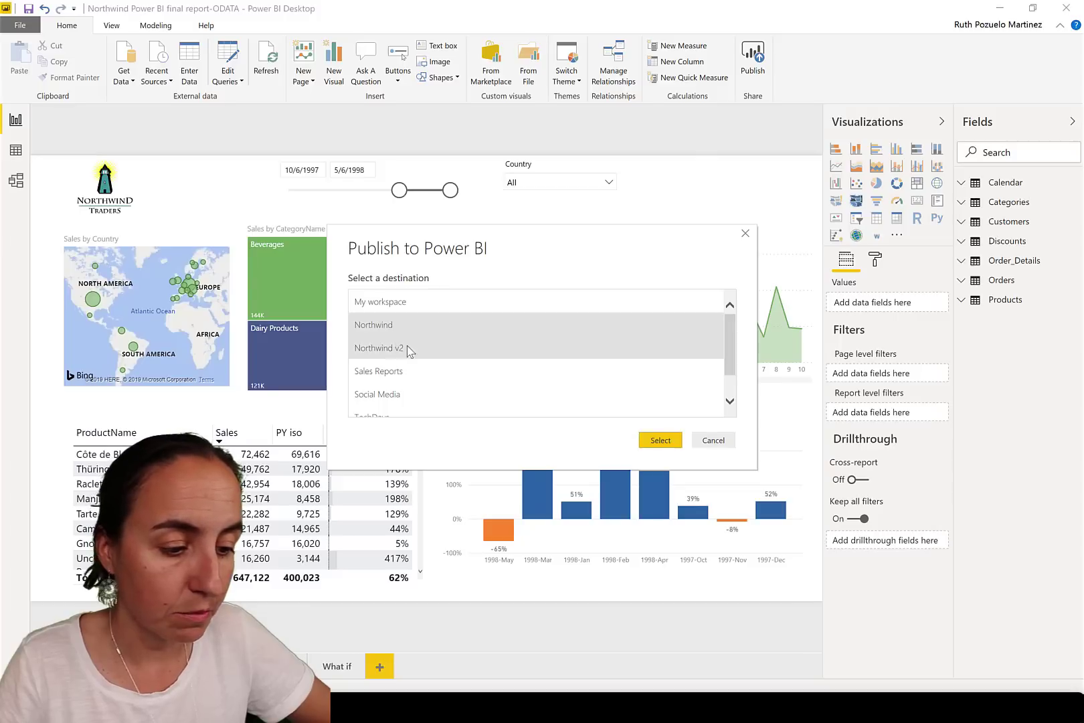
{"action": "left_click", "coordinate": [659, 440]}
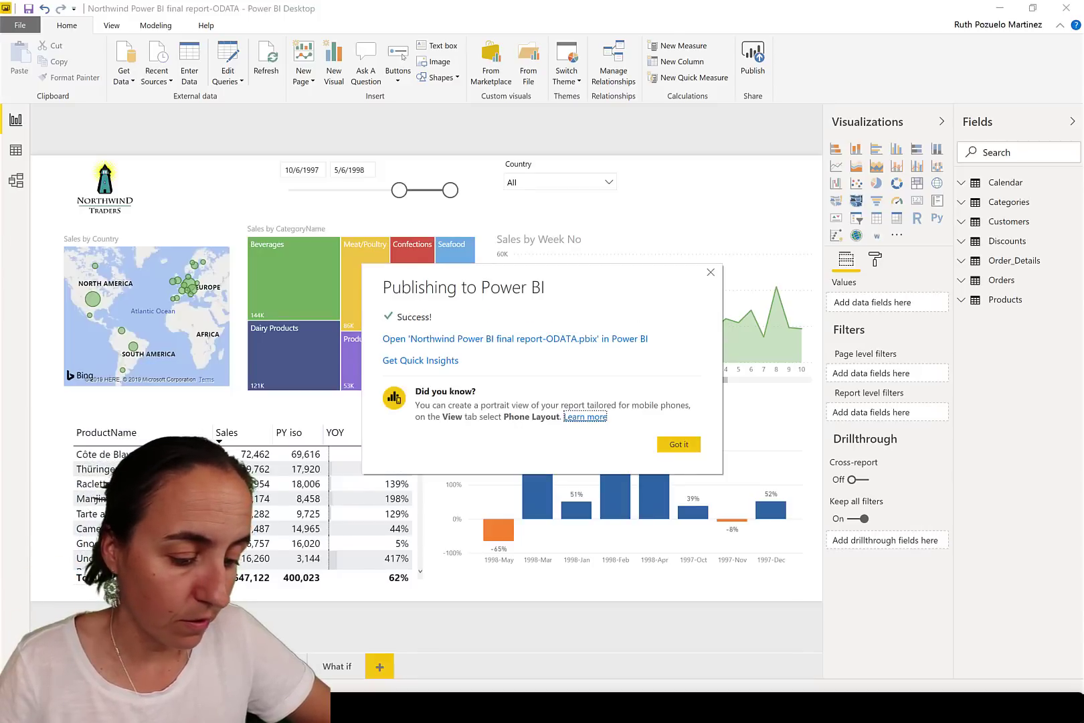
Step: Switch to the Power BI service and set the endorsement of Northwind v2's Northwind Power BI final report-ODATA dataset to Promoted
{"action": "key", "text": "alt+Tab"}
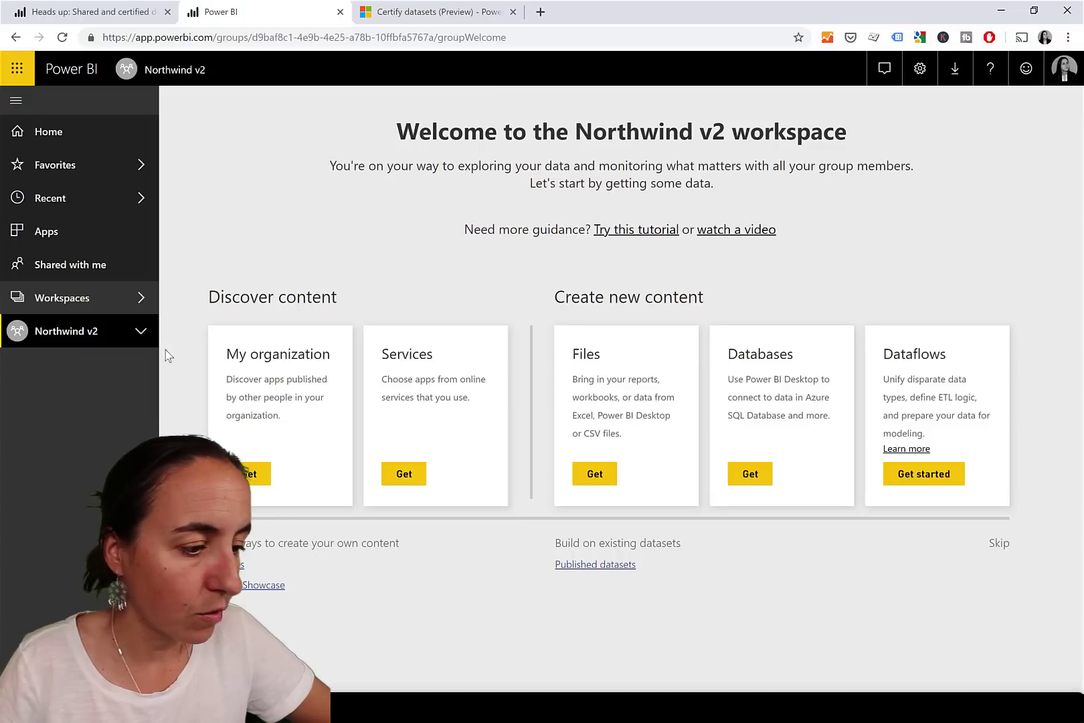
{"action": "left_click", "coordinate": [70, 335]}
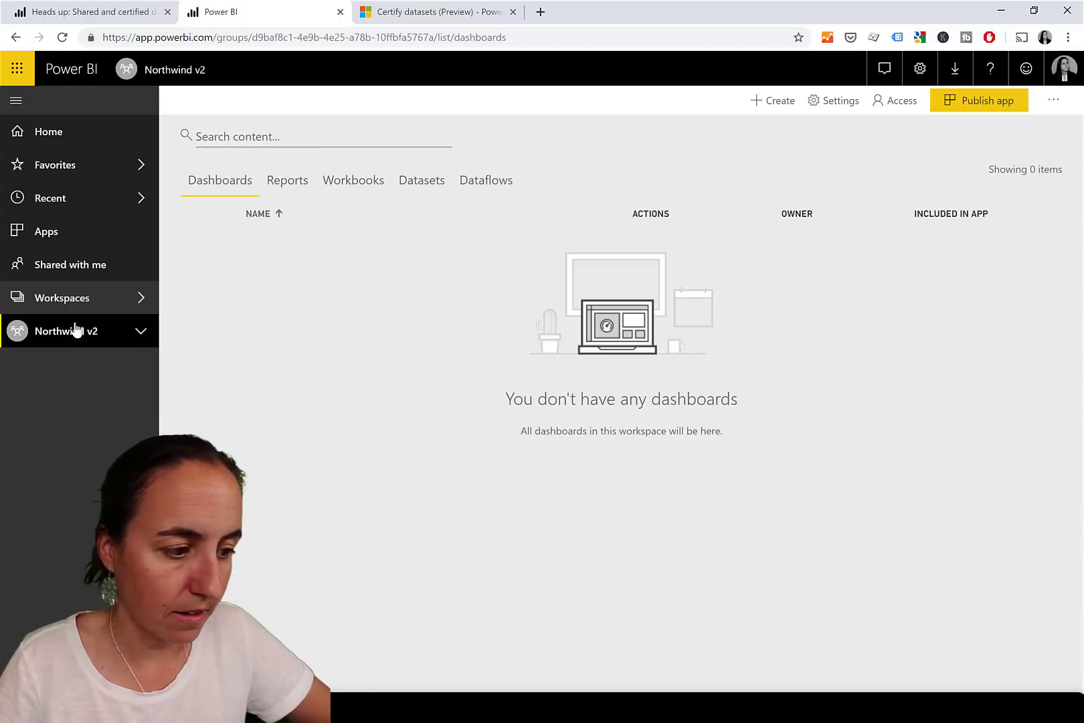
{"action": "left_click", "coordinate": [419, 182]}
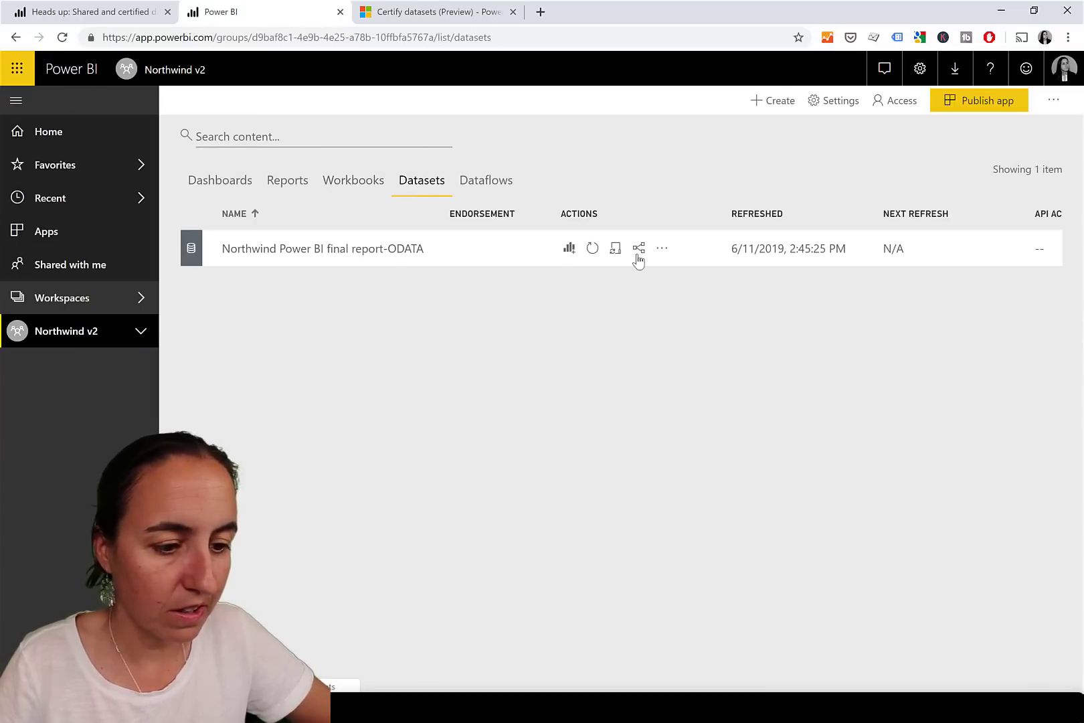
{"action": "left_click", "coordinate": [661, 251]}
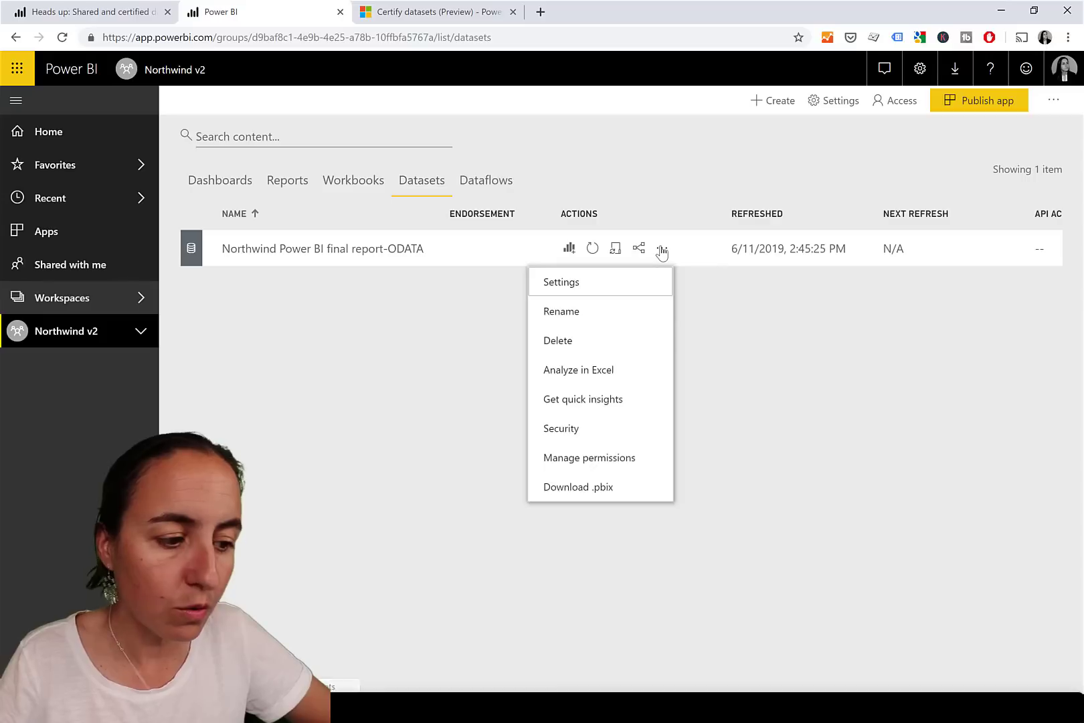
{"action": "left_click", "coordinate": [625, 283]}
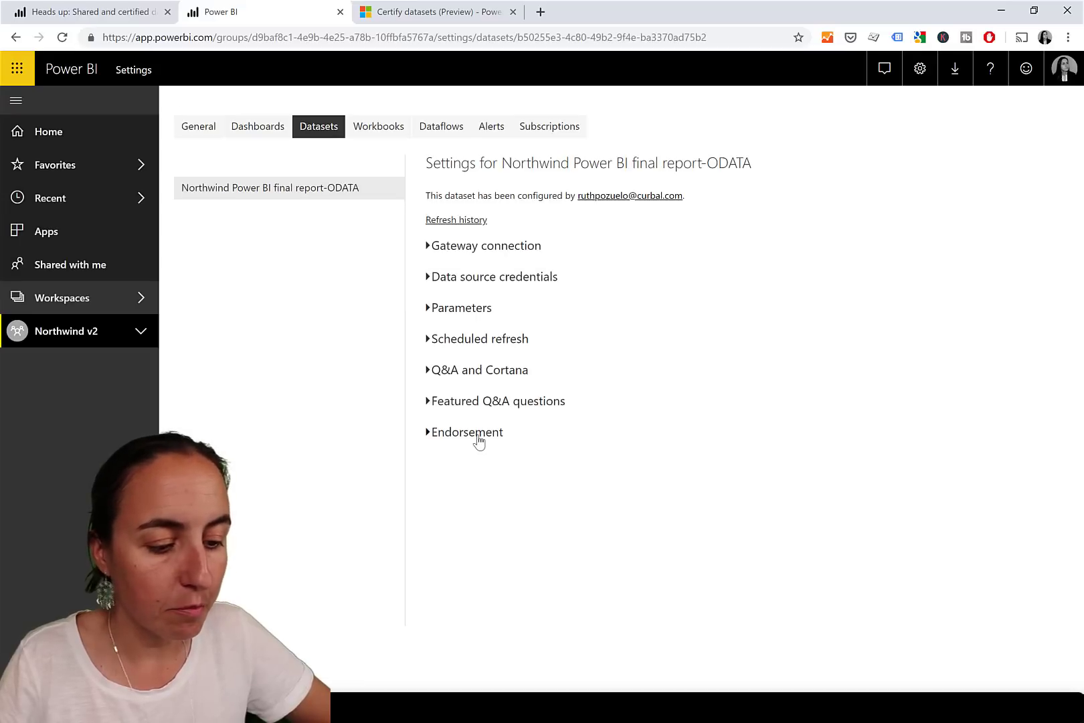
{"action": "left_click", "coordinate": [476, 435]}
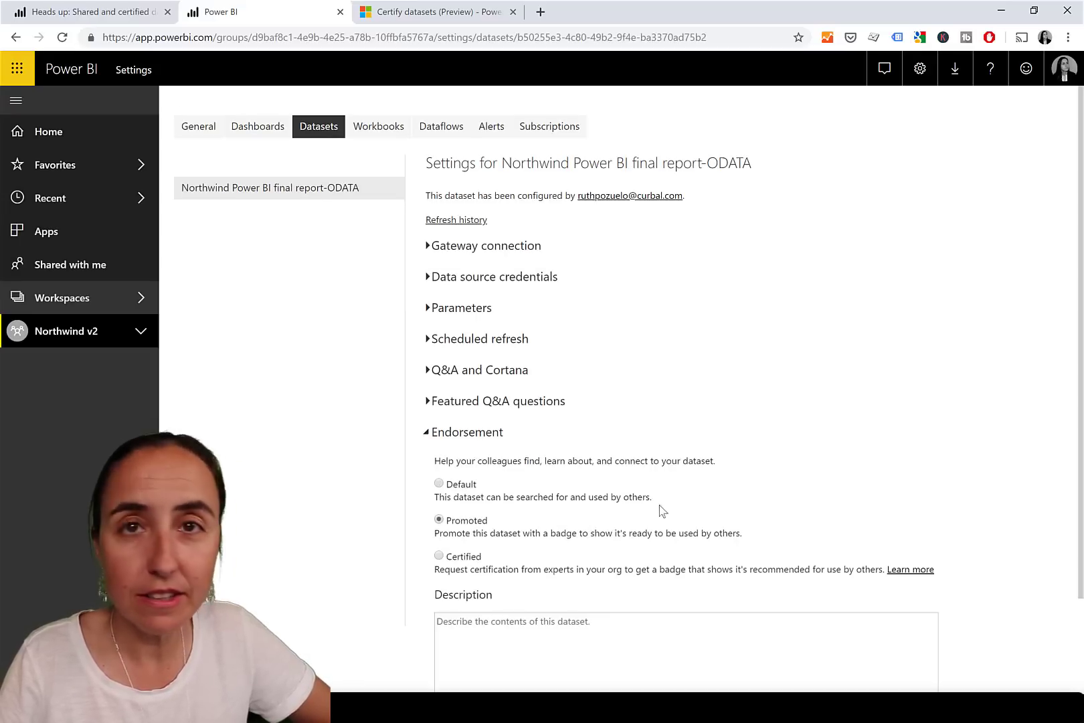
{"action": "scroll", "coordinate": [619, 544], "scroll_direction": "down", "scroll_amount": 2}
{"action": "left_click", "coordinate": [460, 667]}
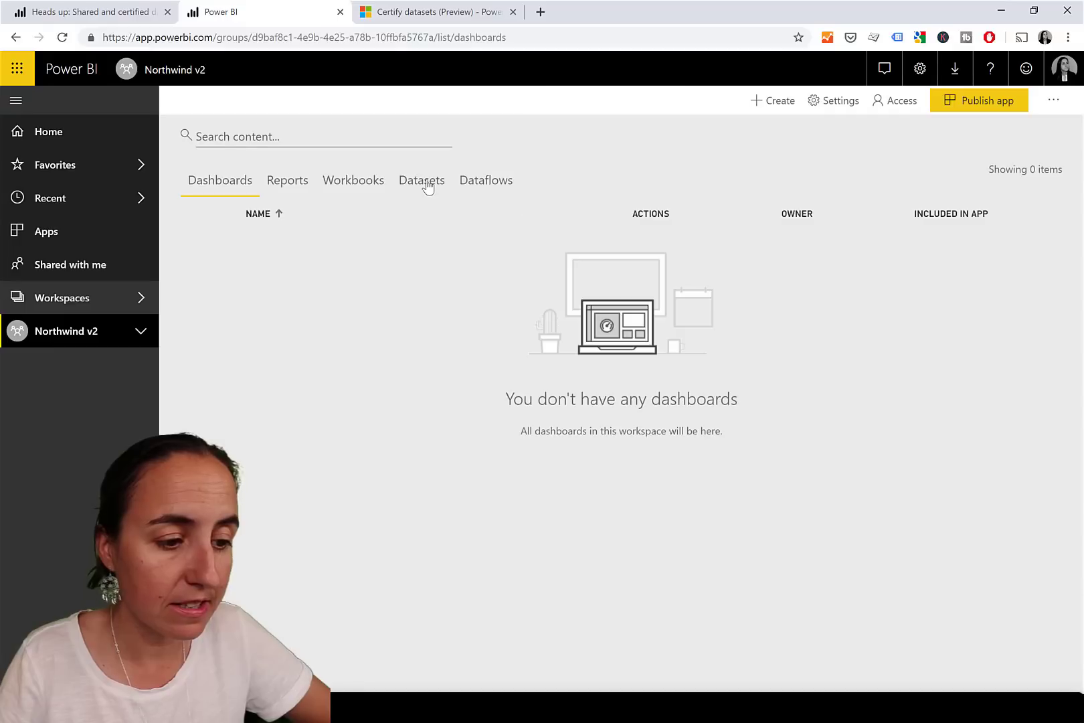
{"action": "left_click", "coordinate": [423, 181]}
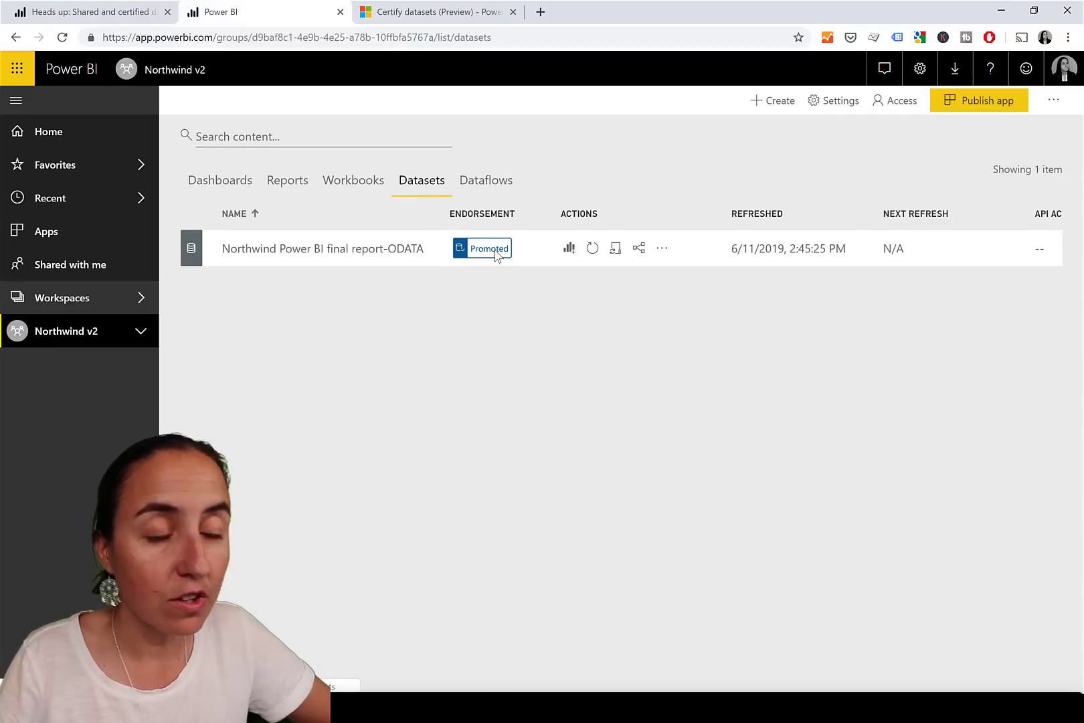
Step: Set the Northwind Power BI final report-ODATA dataset's endorsement to Certified and check it in the Northwind v2 dataset list
{"action": "left_click", "coordinate": [62, 333]}
{"action": "left_click", "coordinate": [430, 187]}
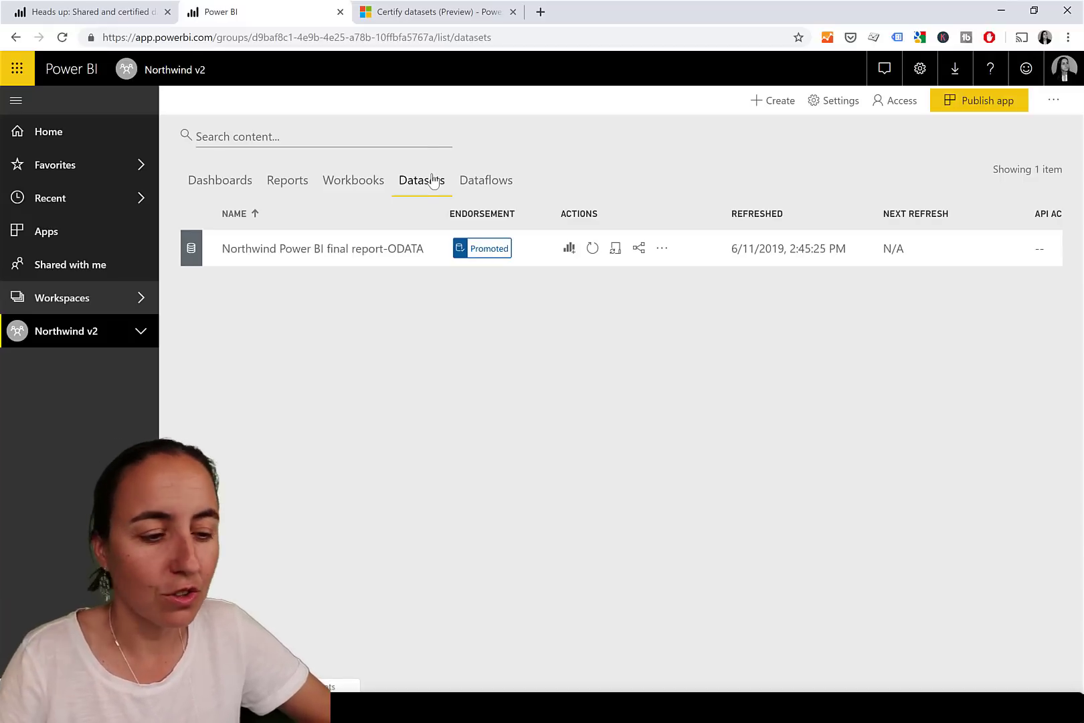
{"action": "left_click", "coordinate": [662, 250]}
{"action": "left_click", "coordinate": [594, 289]}
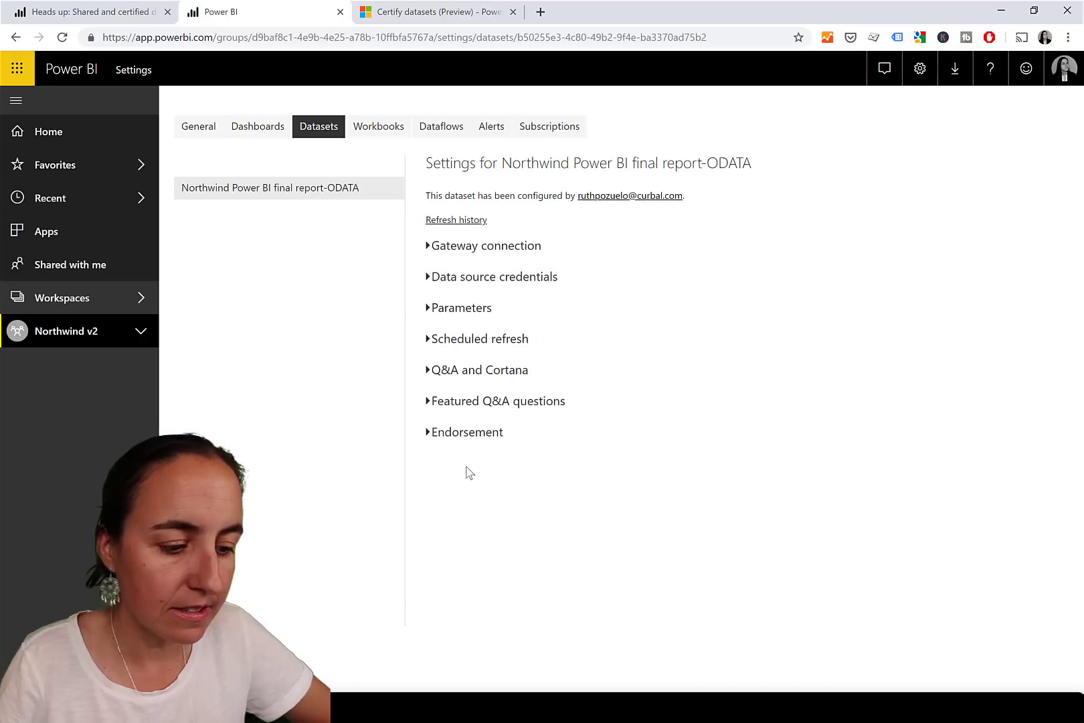
{"action": "left_click", "coordinate": [472, 434]}
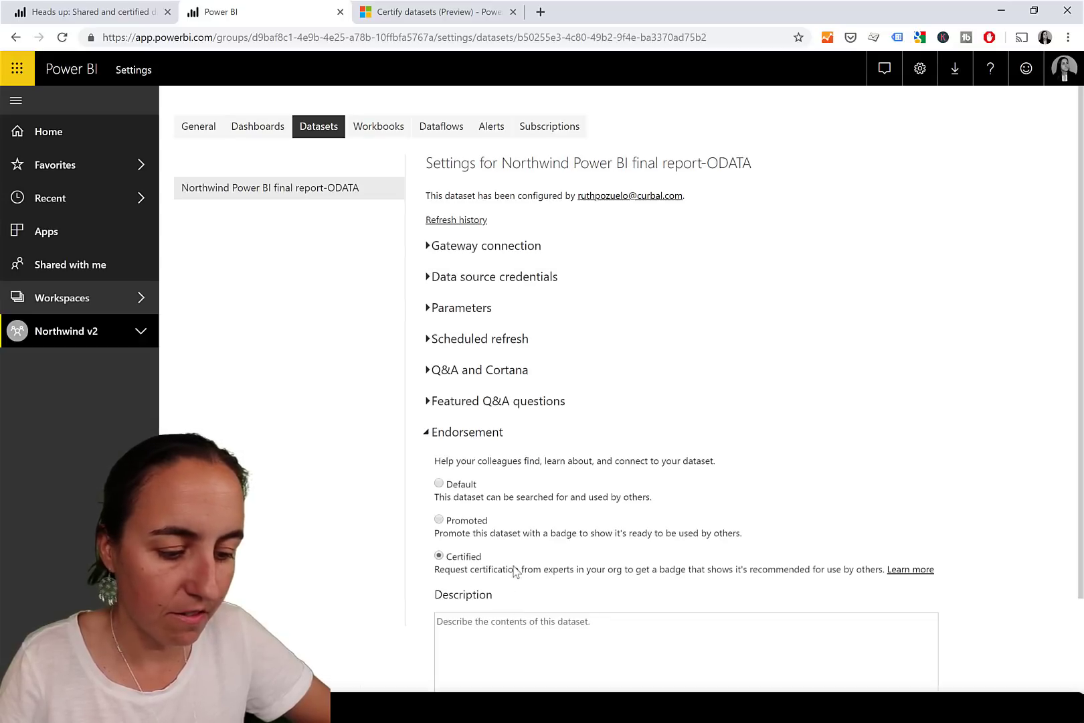
{"action": "scroll", "coordinate": [547, 683], "scroll_direction": "down", "scroll_amount": 2}
{"action": "left_click", "coordinate": [460, 675]}
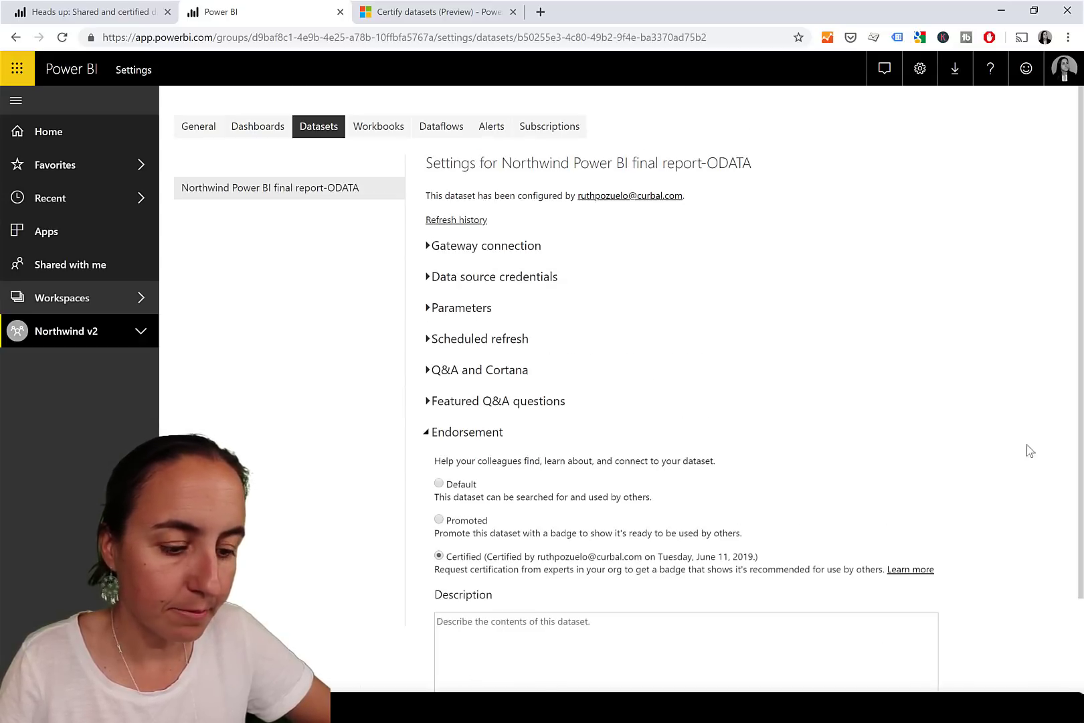
{"action": "scroll", "coordinate": [787, 527], "scroll_direction": "down", "scroll_amount": 2}
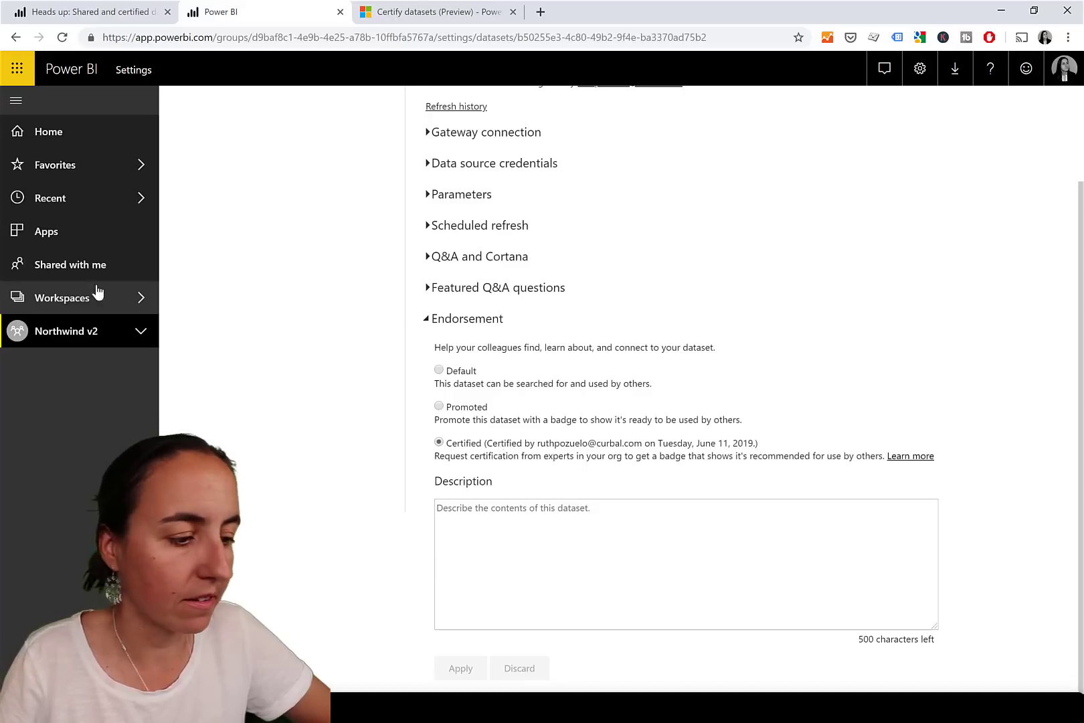
{"action": "left_click", "coordinate": [70, 333]}
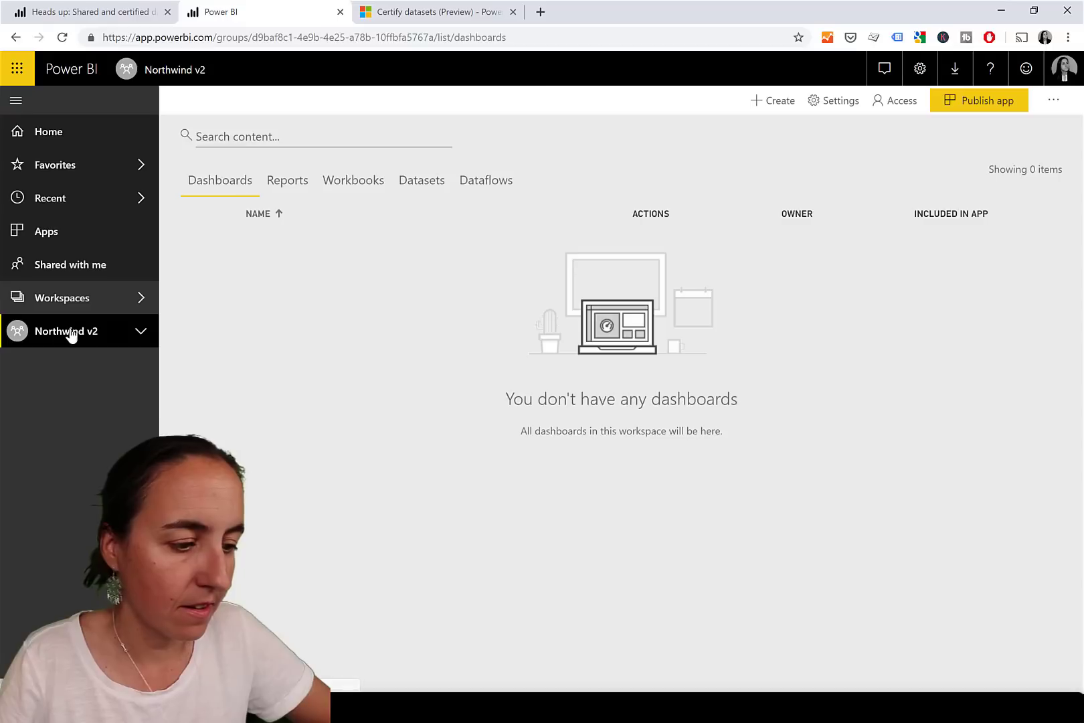
{"action": "left_click", "coordinate": [418, 182]}
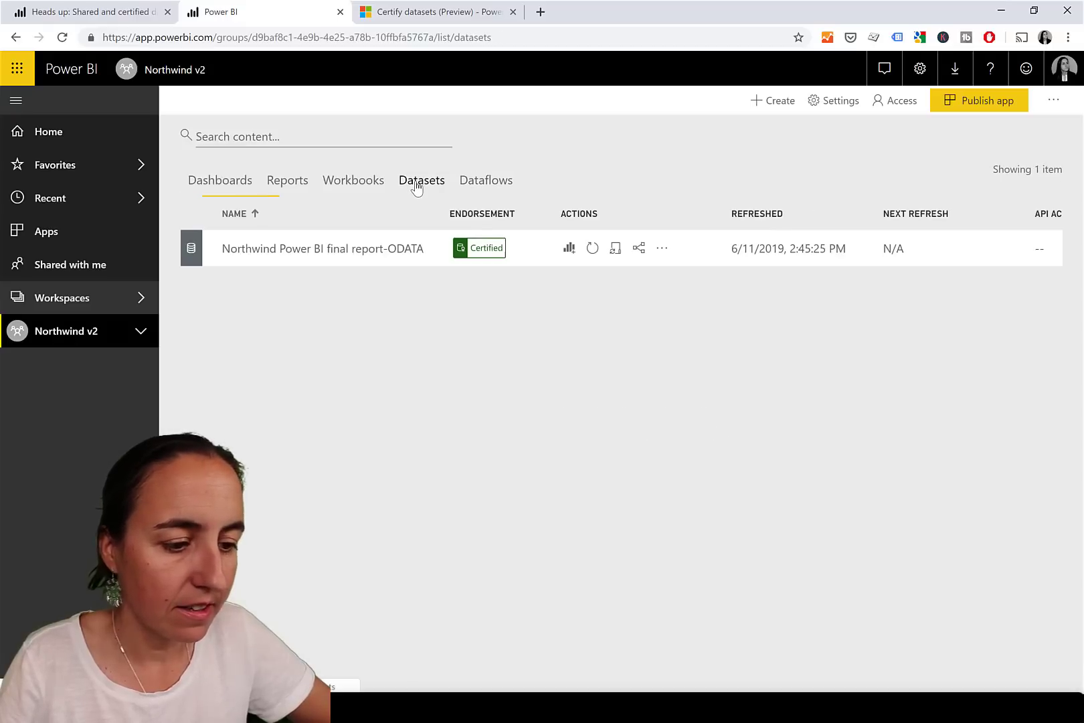
Step: Look through Northwind v2's reports and the published datasets available for building a report, filtering the list to Workspace datasets
{"action": "left_click", "coordinate": [301, 183]}
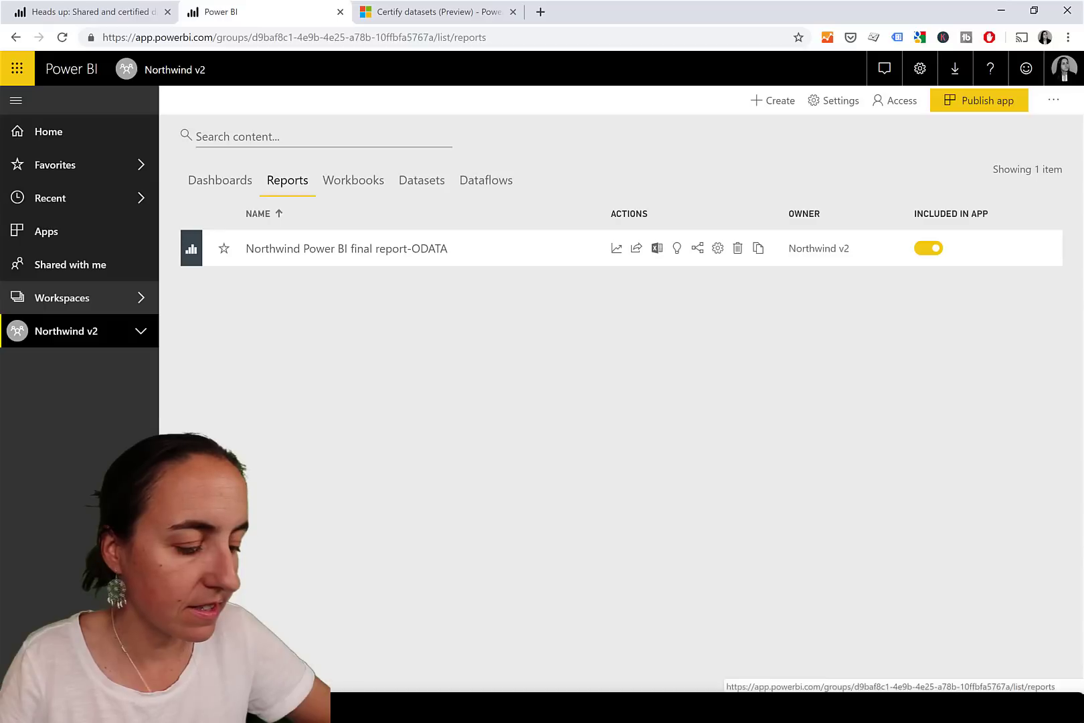
{"action": "left_click", "coordinate": [54, 676]}
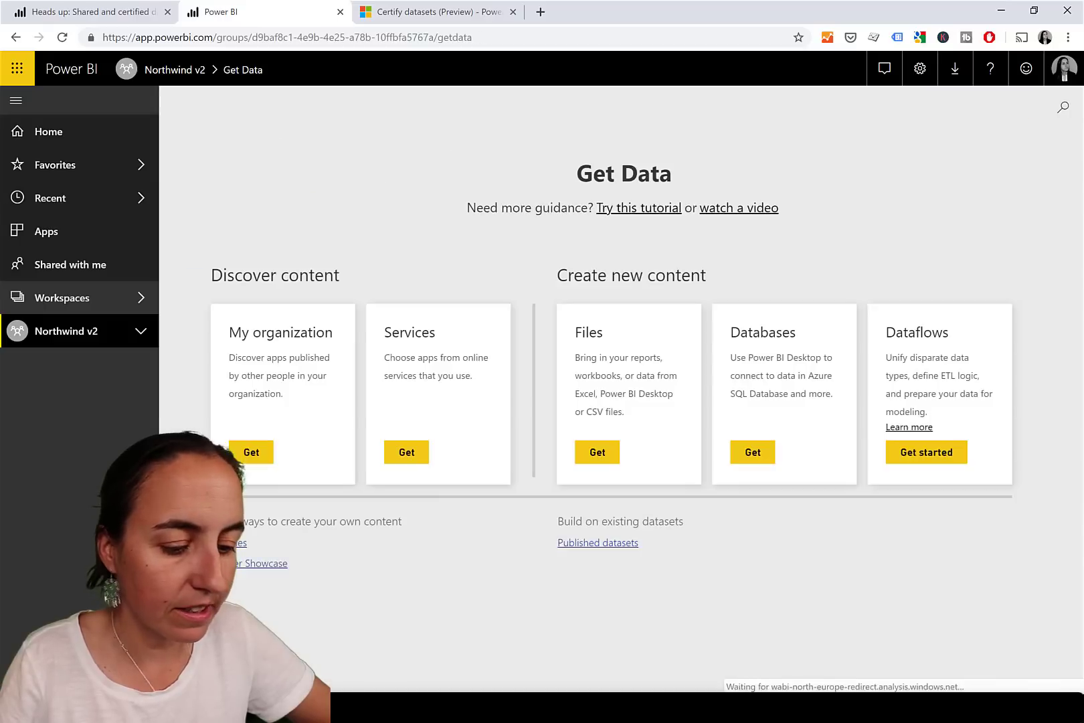
{"action": "left_click", "coordinate": [593, 545]}
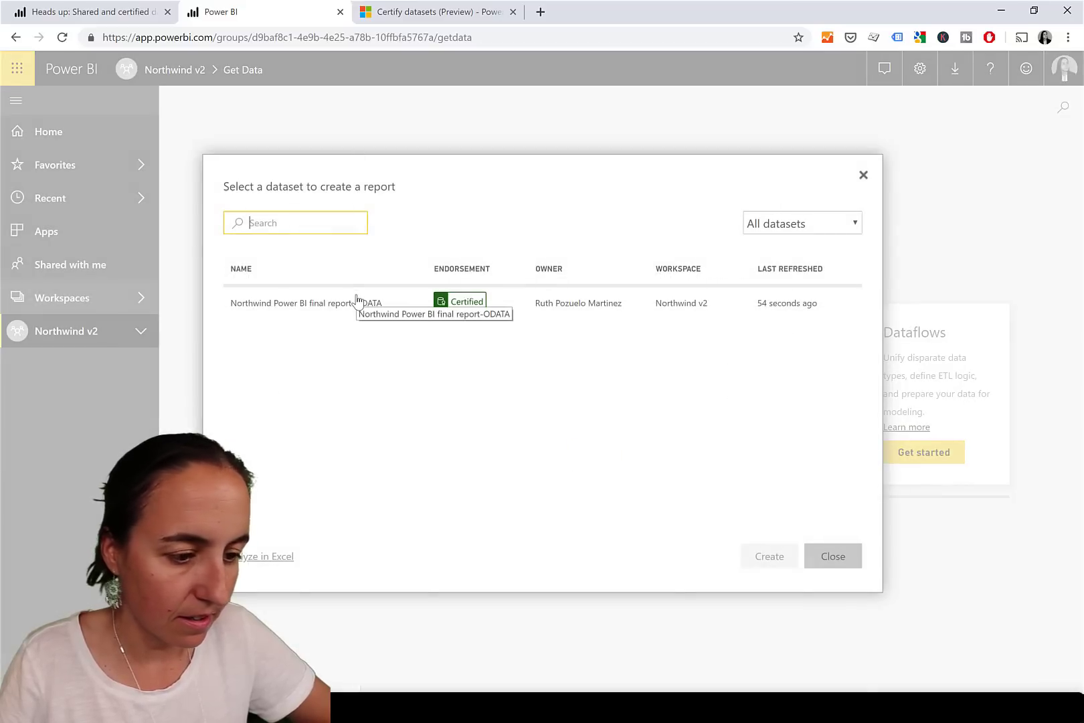
{"action": "left_click", "coordinate": [794, 226]}
{"action": "left_click", "coordinate": [795, 273]}
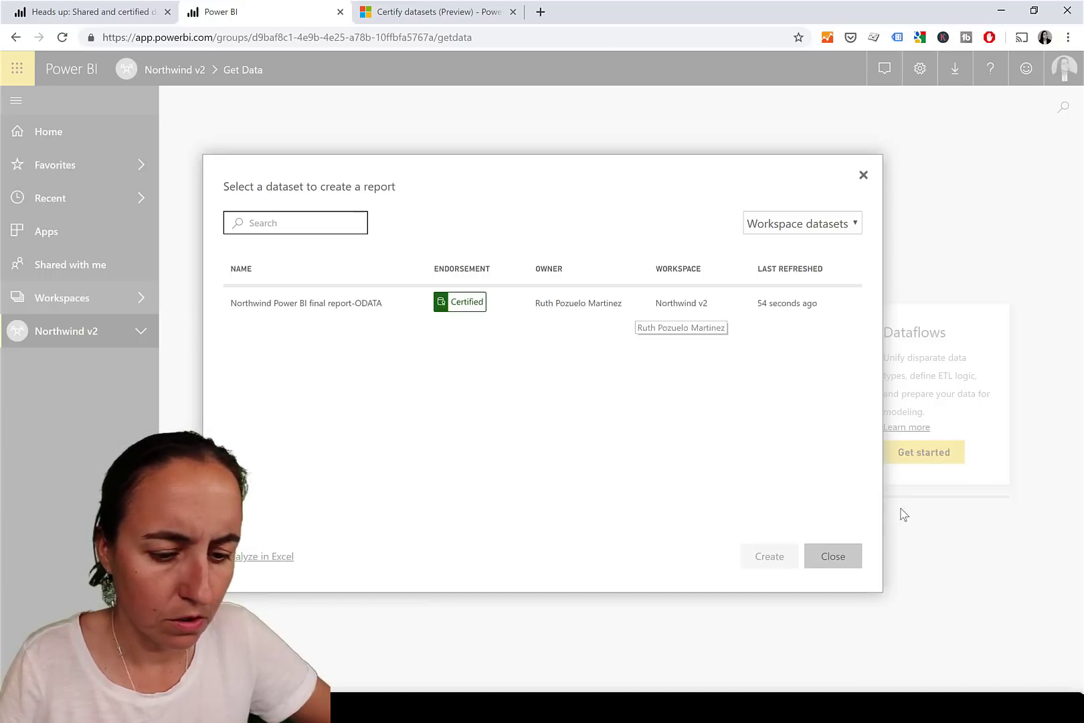
{"action": "left_click", "coordinate": [833, 556]}
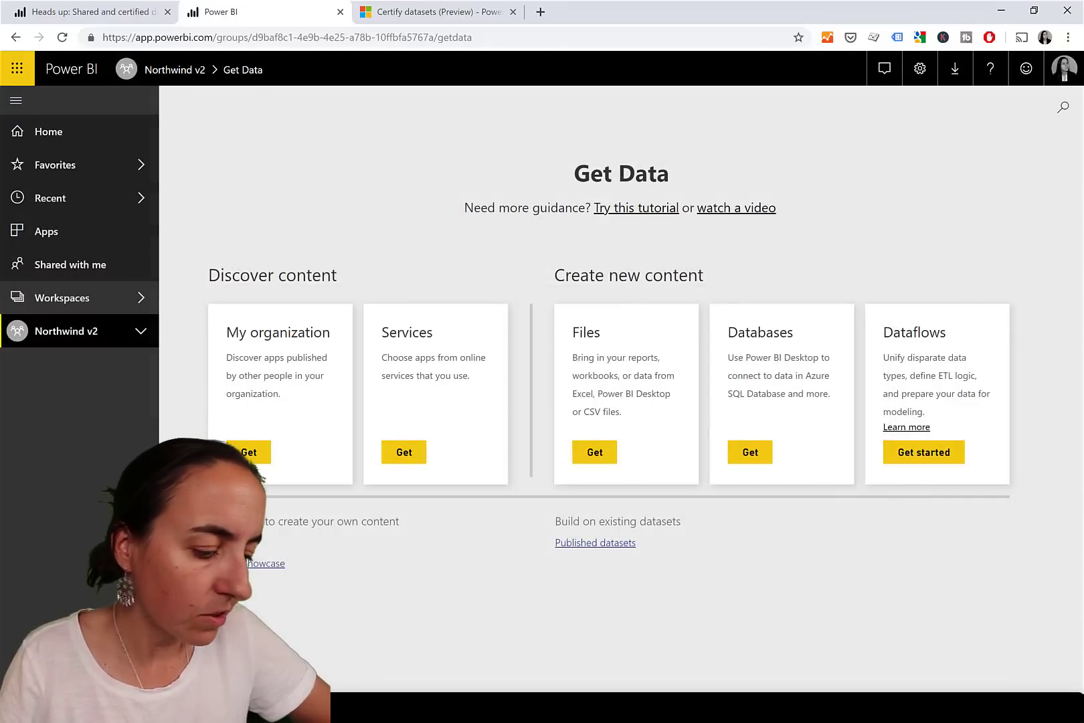
Step: Switch to Power BI Desktop and connect the blank report to the certified Northwind Power BI final report-ODATA dataset in Northwind v2
{"action": "left_click", "coordinate": [233, 707]}
{"action": "left_click", "coordinate": [406, 627]}
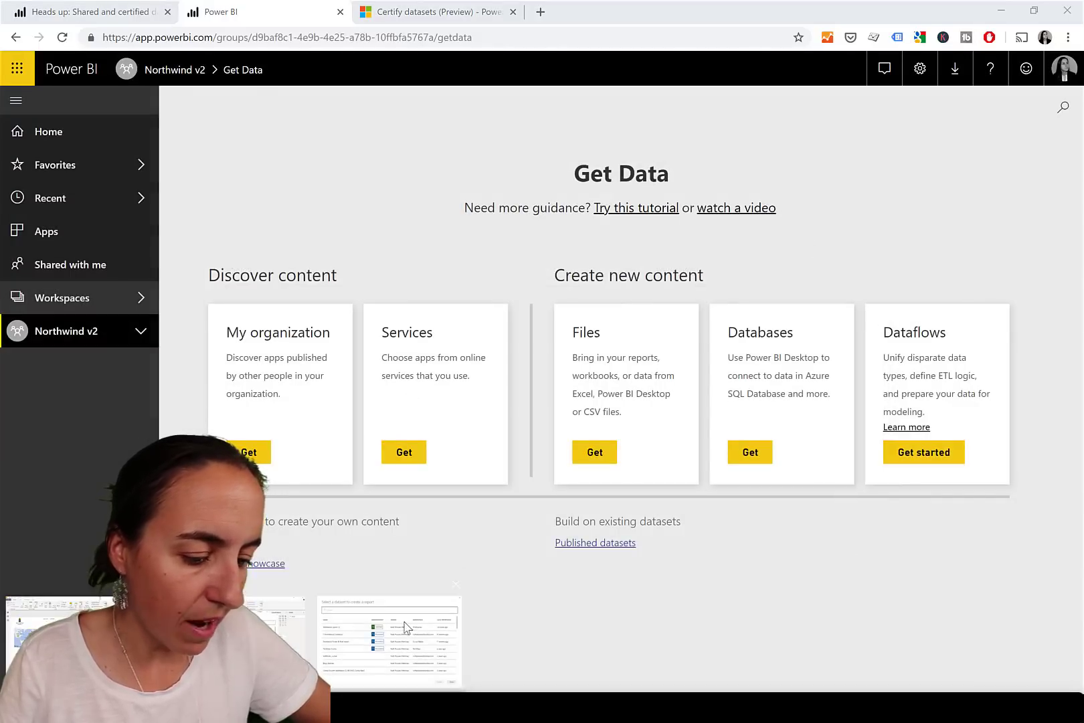
{"action": "left_click", "coordinate": [828, 536]}
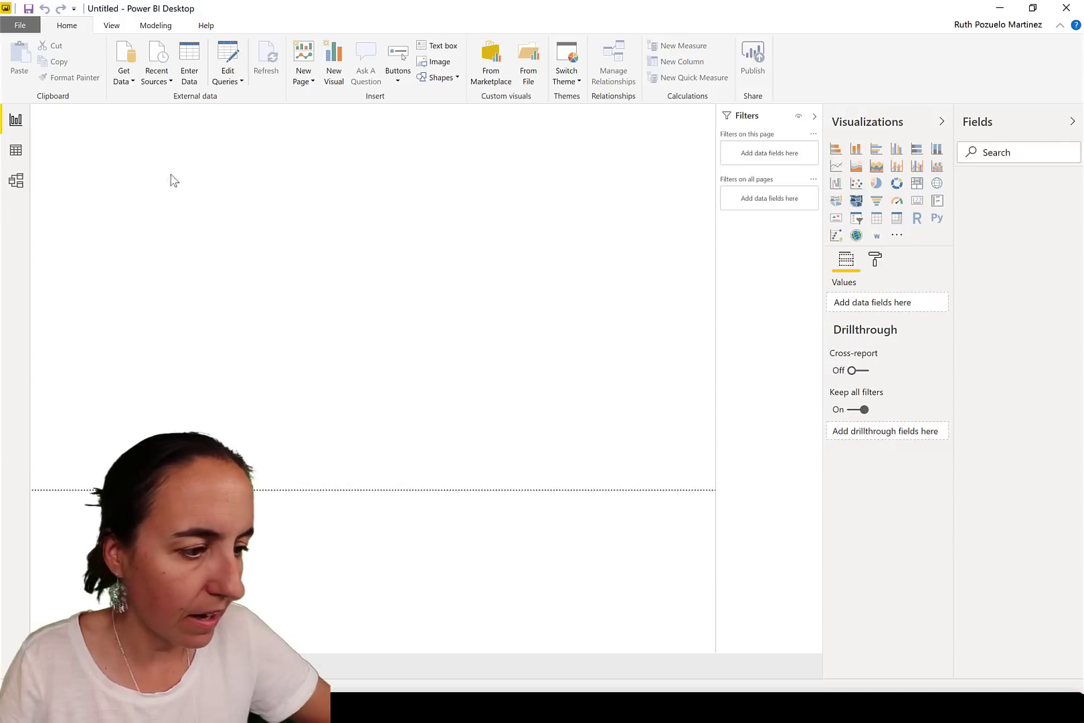
{"action": "left_click", "coordinate": [123, 73]}
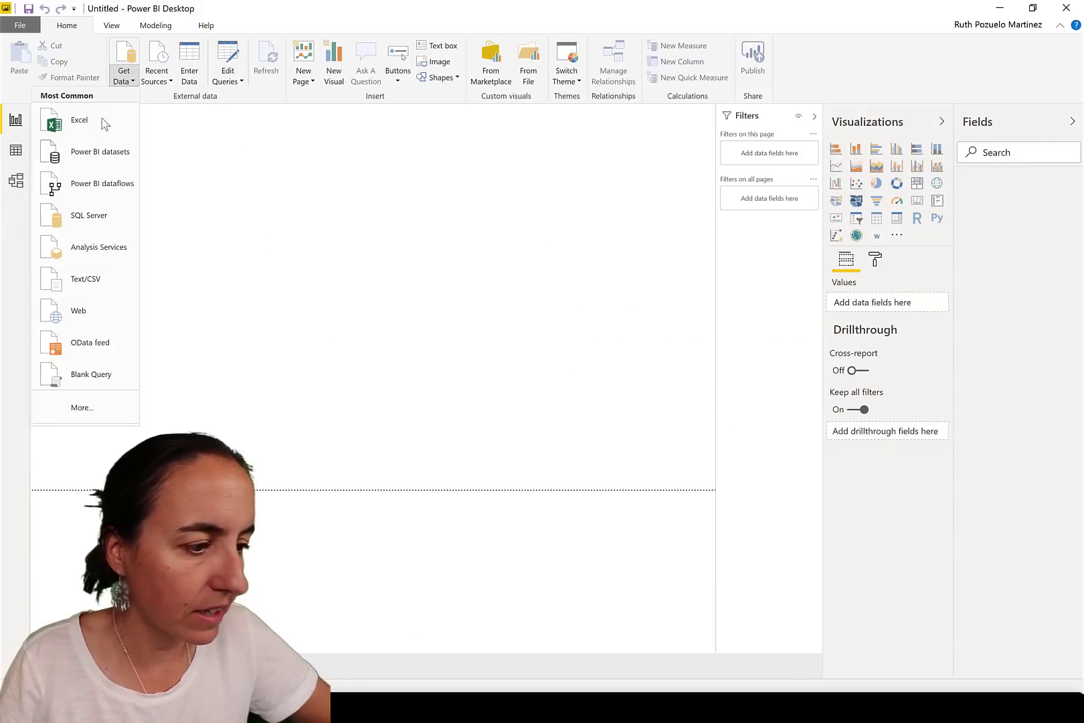
{"action": "left_click", "coordinate": [94, 153]}
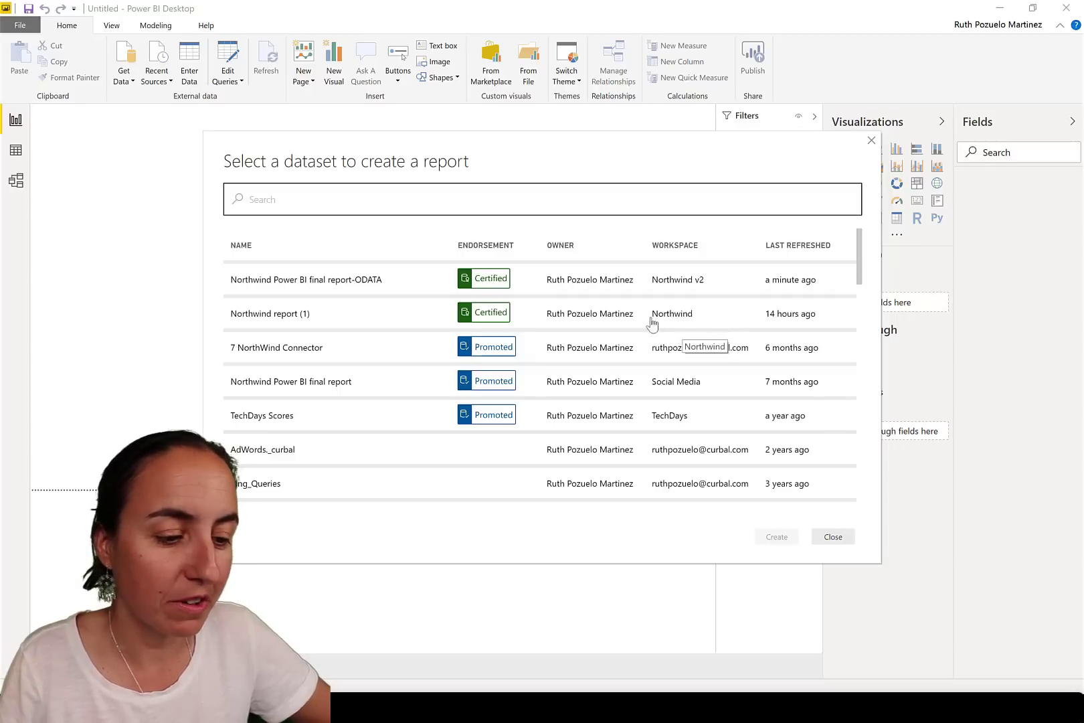
{"action": "left_click", "coordinate": [360, 287]}
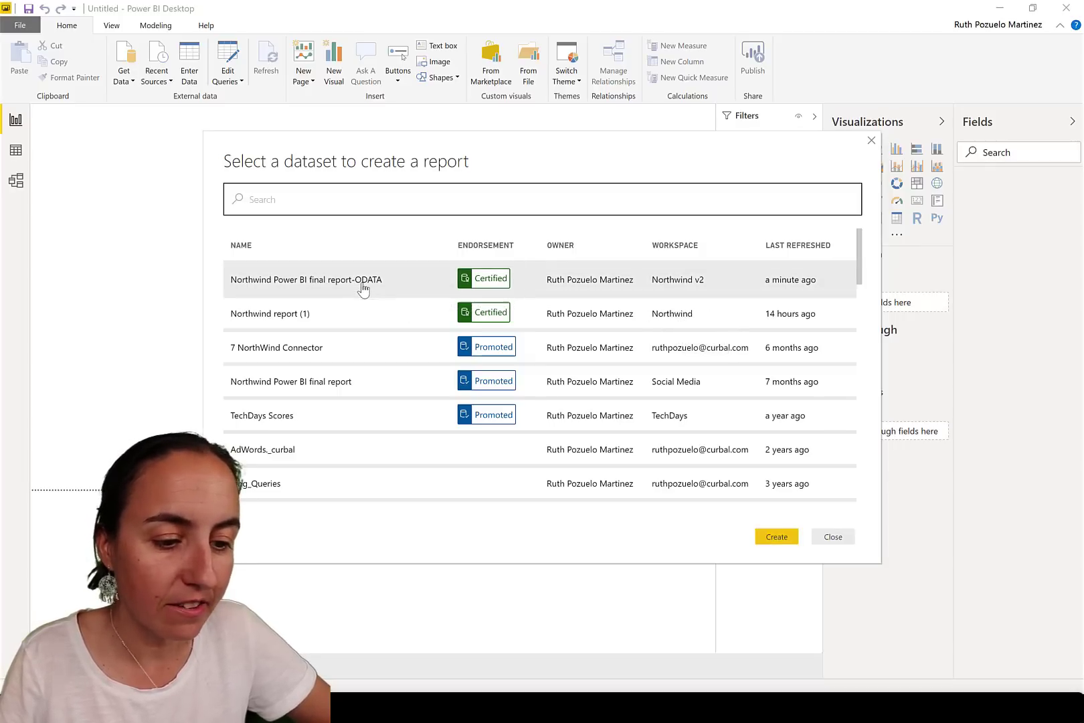
{"action": "left_click", "coordinate": [788, 539]}
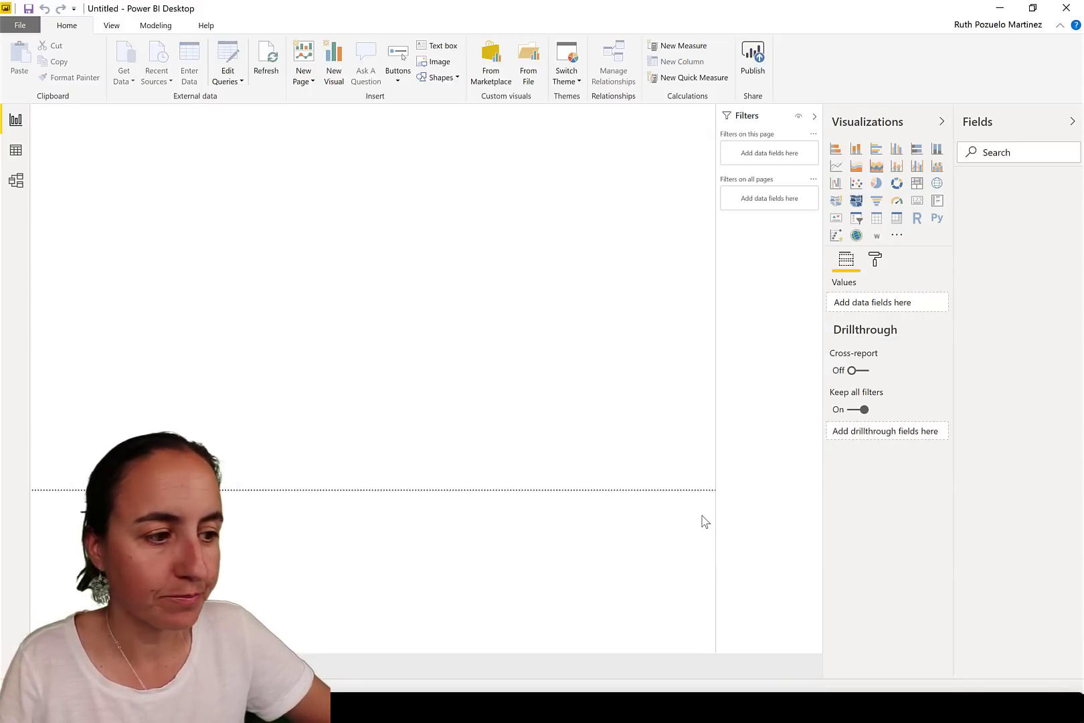
{"action": "left_click", "coordinate": [21, 27]}
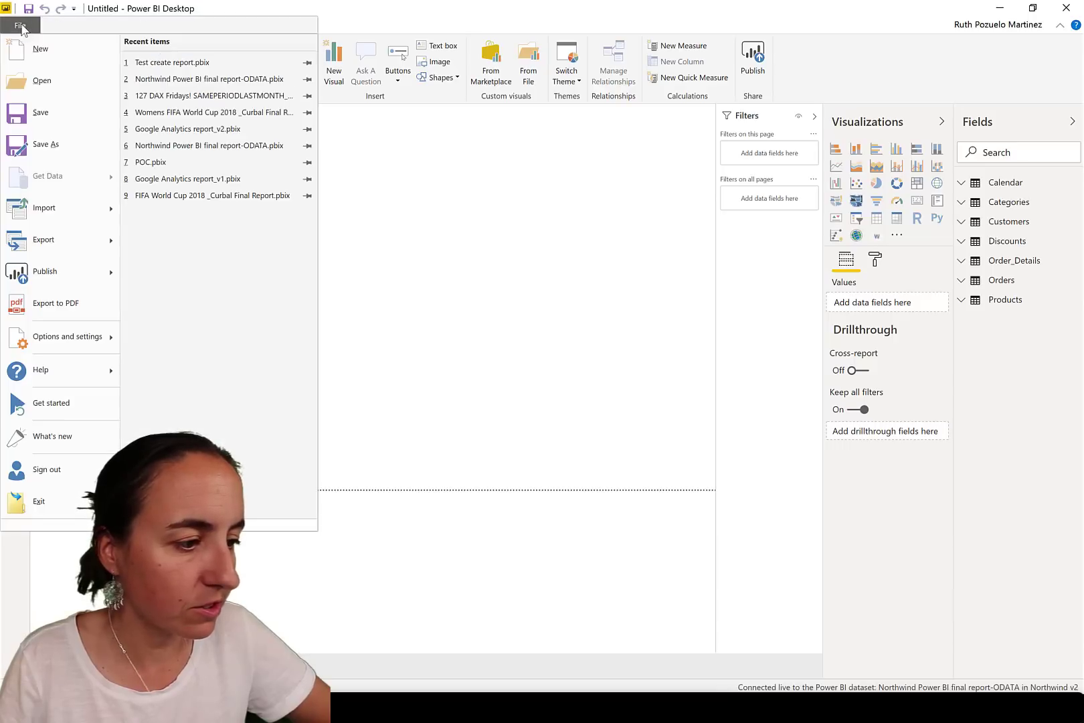
{"action": "left_click", "coordinate": [320, 201]}
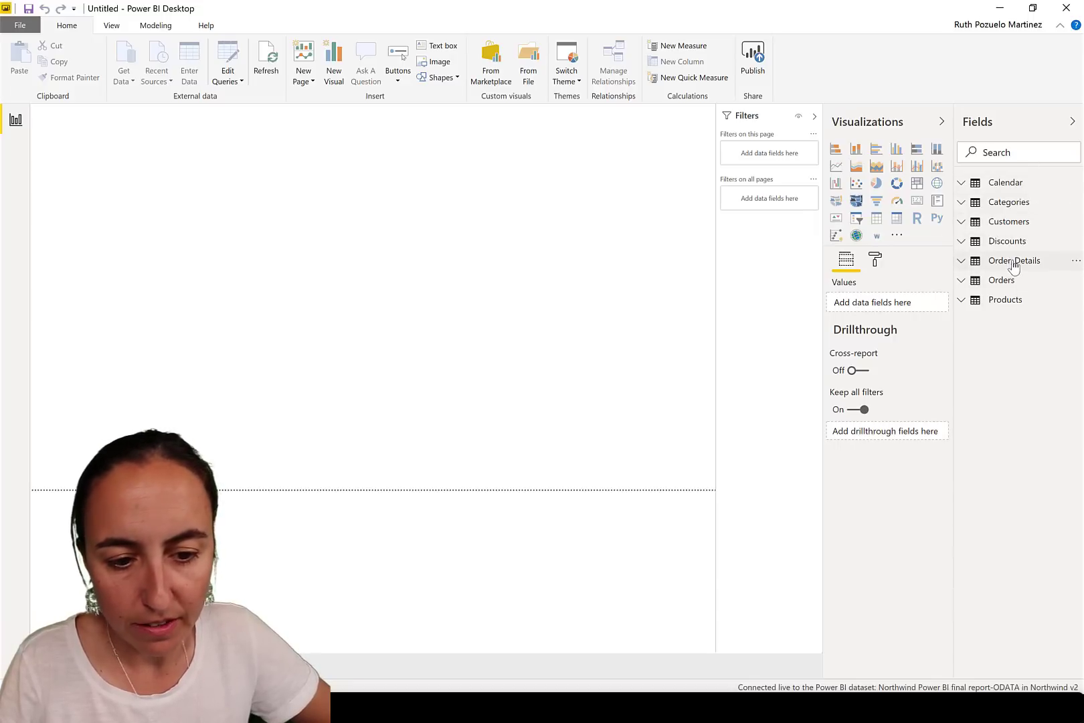
Step: Create a clustered column chart of Discounts Value by Calendar Date on the report page and enlarge it
{"action": "left_click", "coordinate": [1007, 242]}
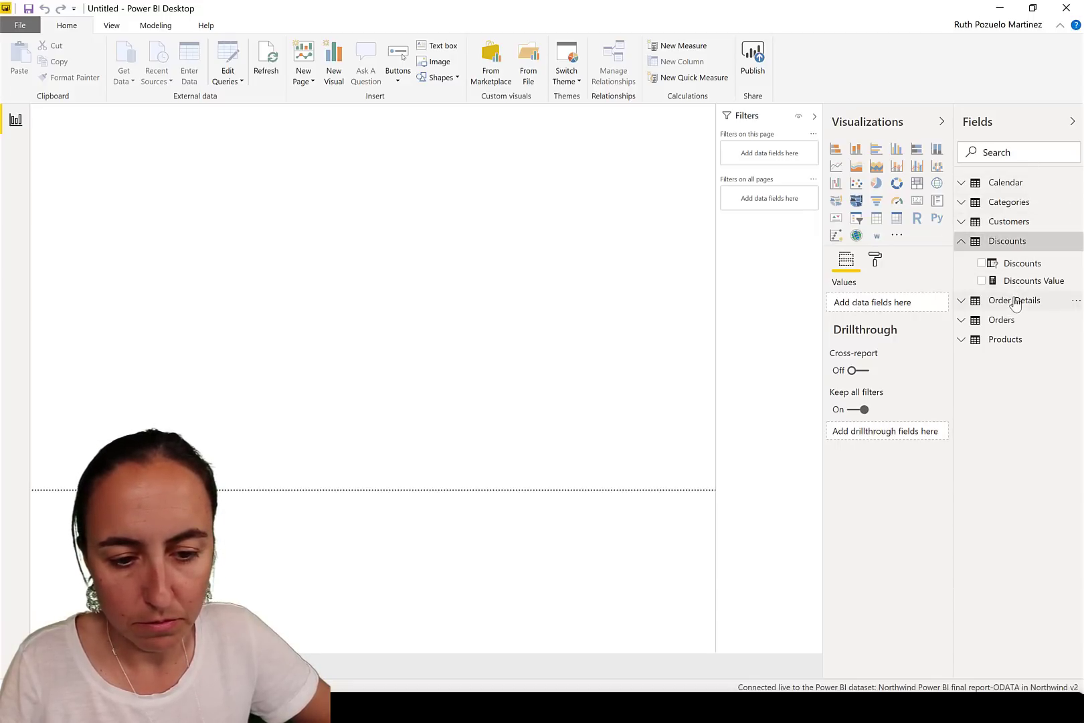
{"action": "left_click_drag", "start_coordinate": [1021, 281], "coordinate": [461, 230]}
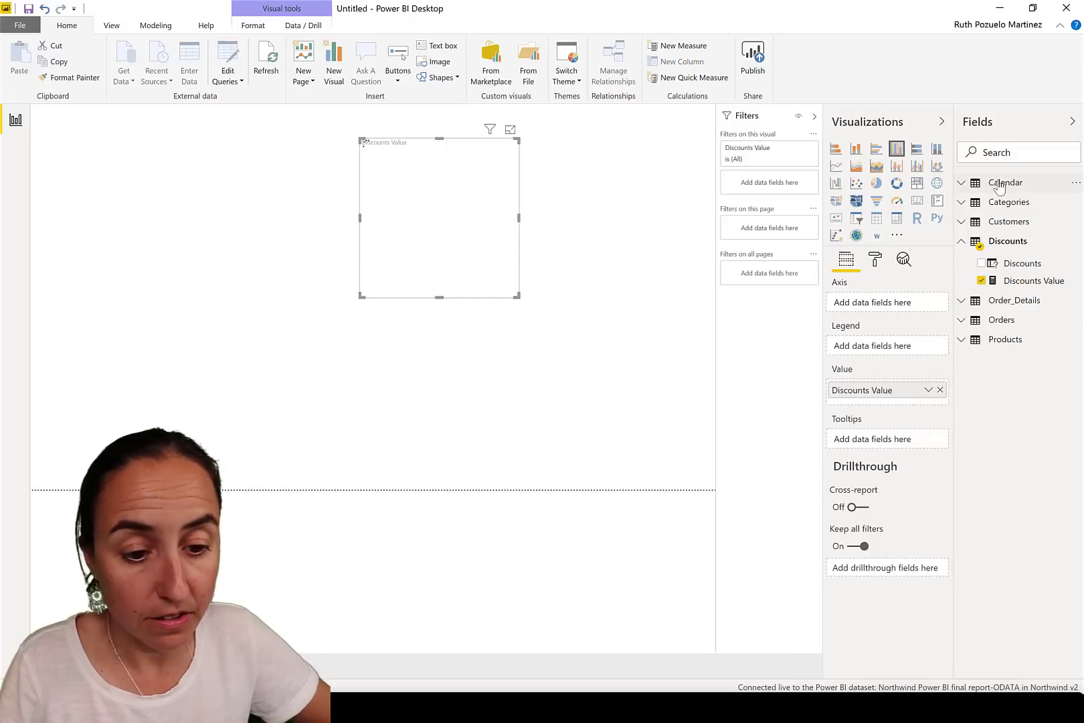
{"action": "left_click", "coordinate": [999, 184]}
{"action": "left_click_drag", "start_coordinate": [1010, 206], "coordinate": [462, 226]}
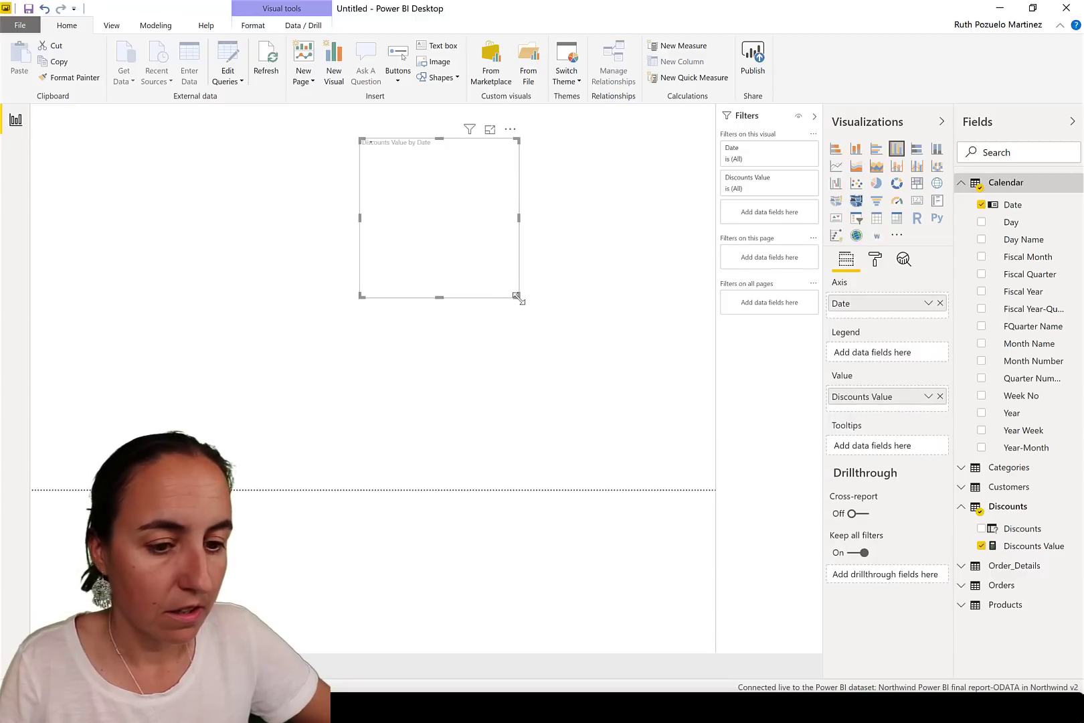
{"action": "left_click_drag", "start_coordinate": [519, 299], "coordinate": [638, 315]}
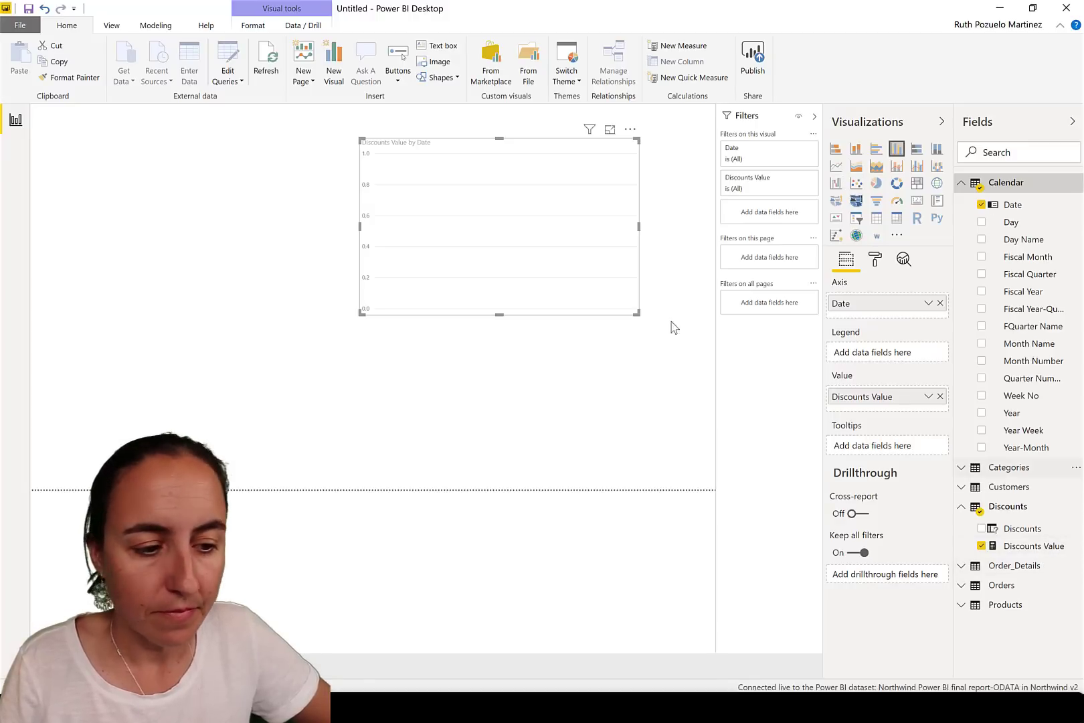
Step: Save the report over Test create report_new ws.pbix on the Desktop and publish it to the Northwind v2 workspace
{"action": "left_click", "coordinate": [756, 72]}
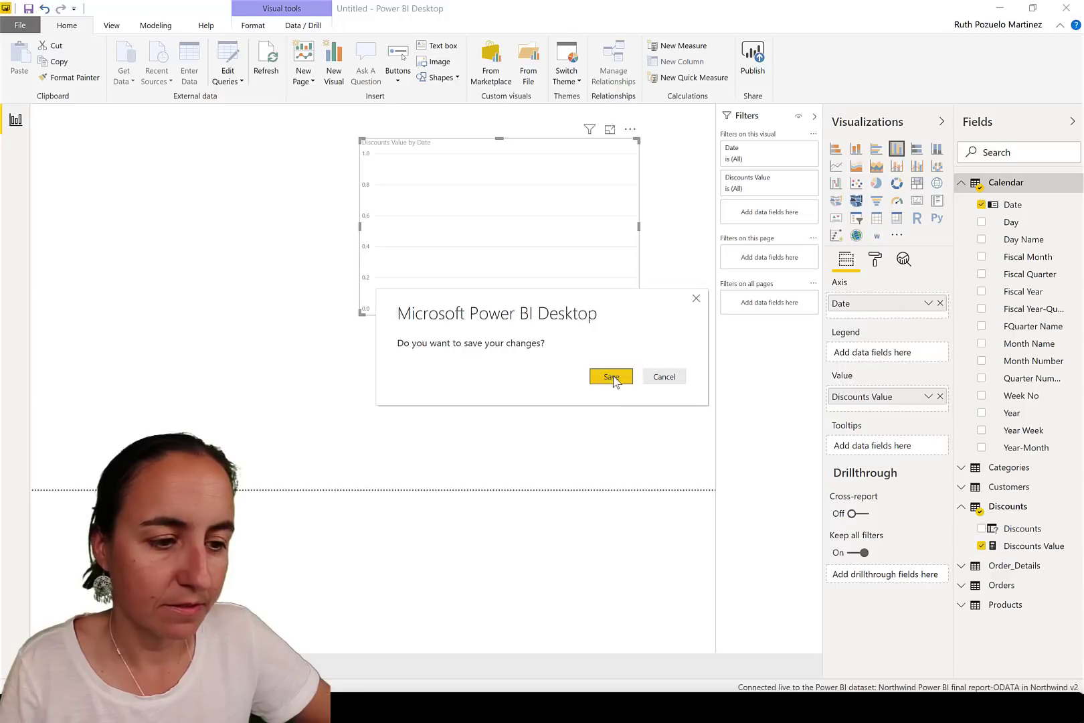
{"action": "left_click", "coordinate": [611, 376]}
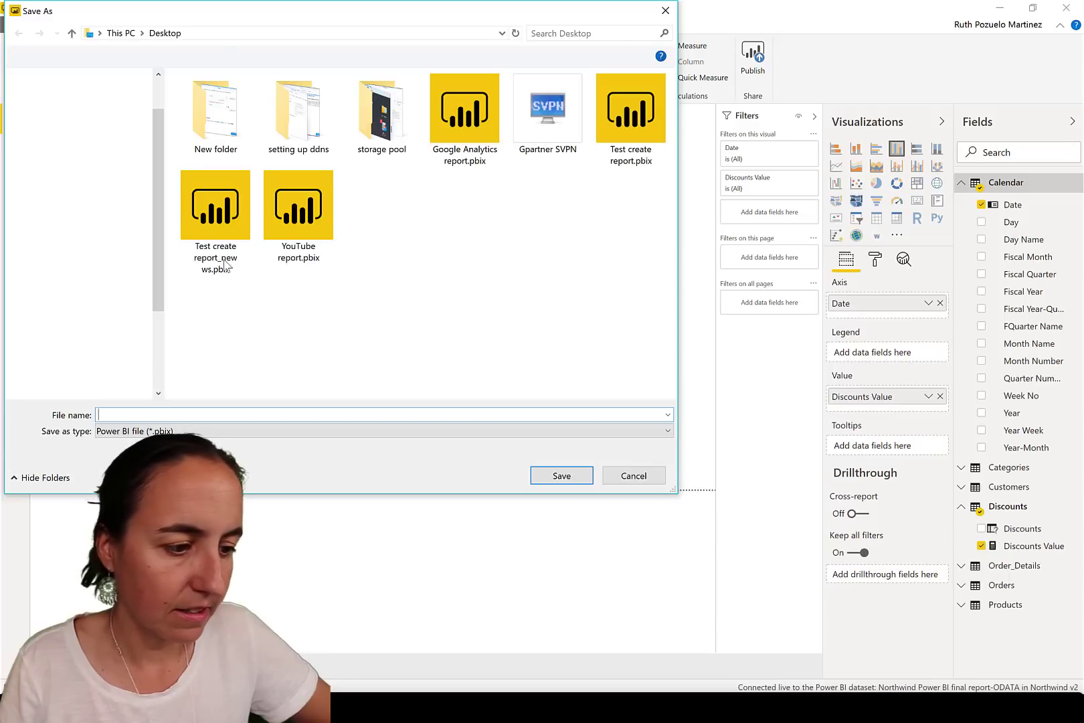
{"action": "left_click", "coordinate": [202, 226]}
{"action": "left_click", "coordinate": [562, 475]}
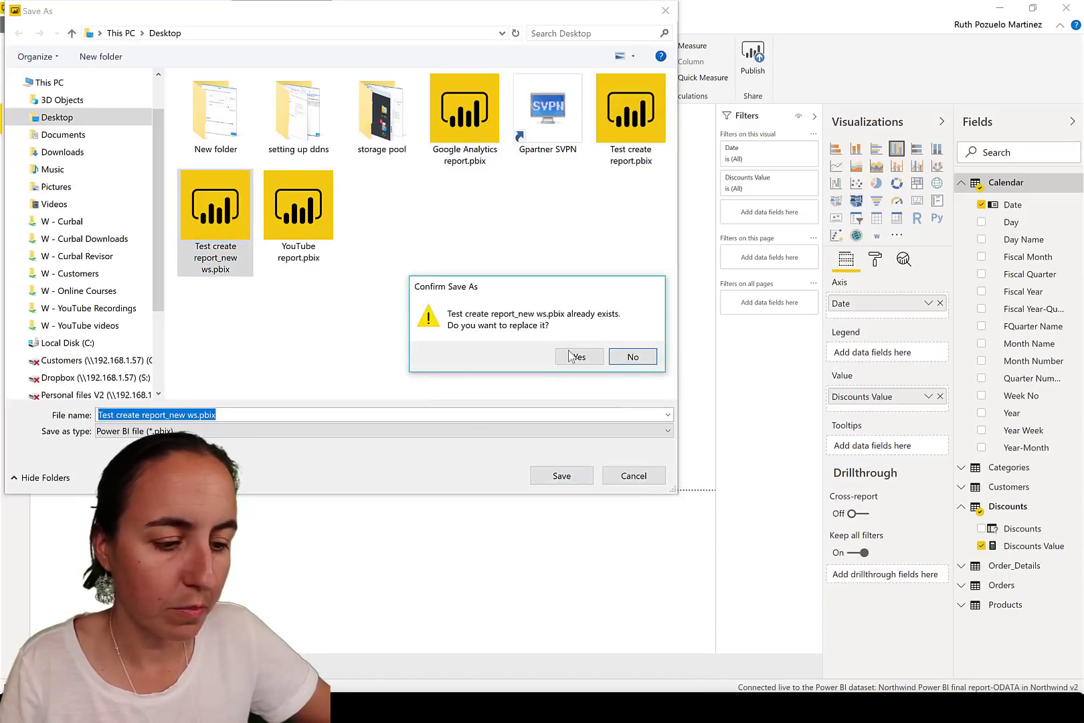
{"action": "left_click", "coordinate": [573, 356]}
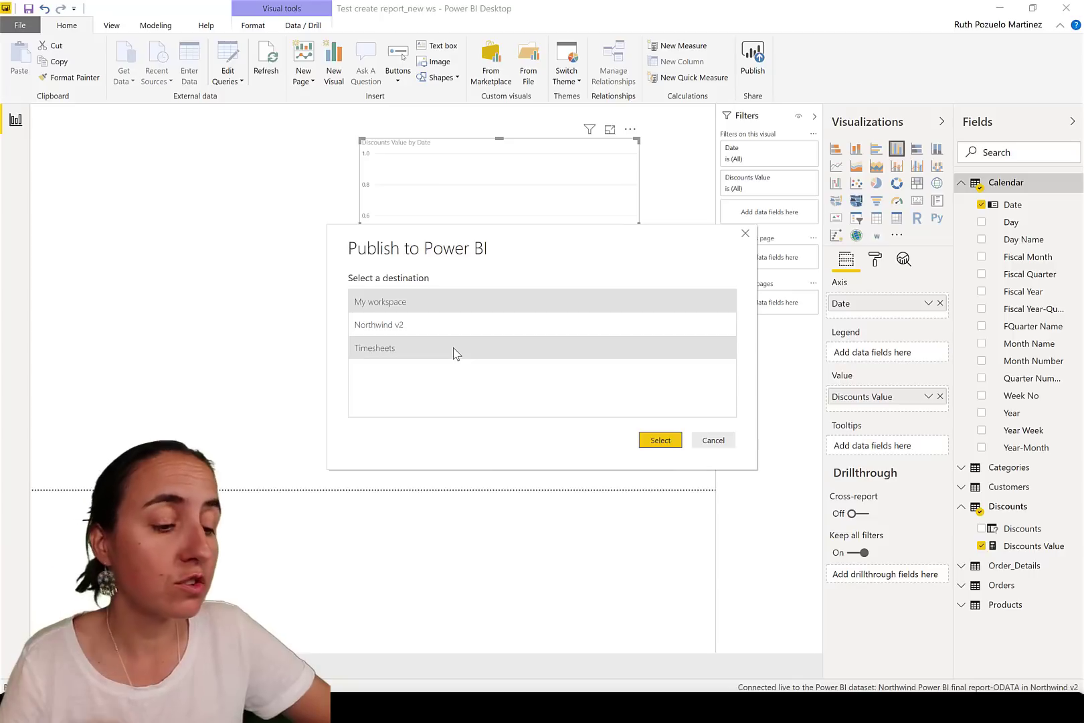
{"action": "left_click", "coordinate": [400, 323]}
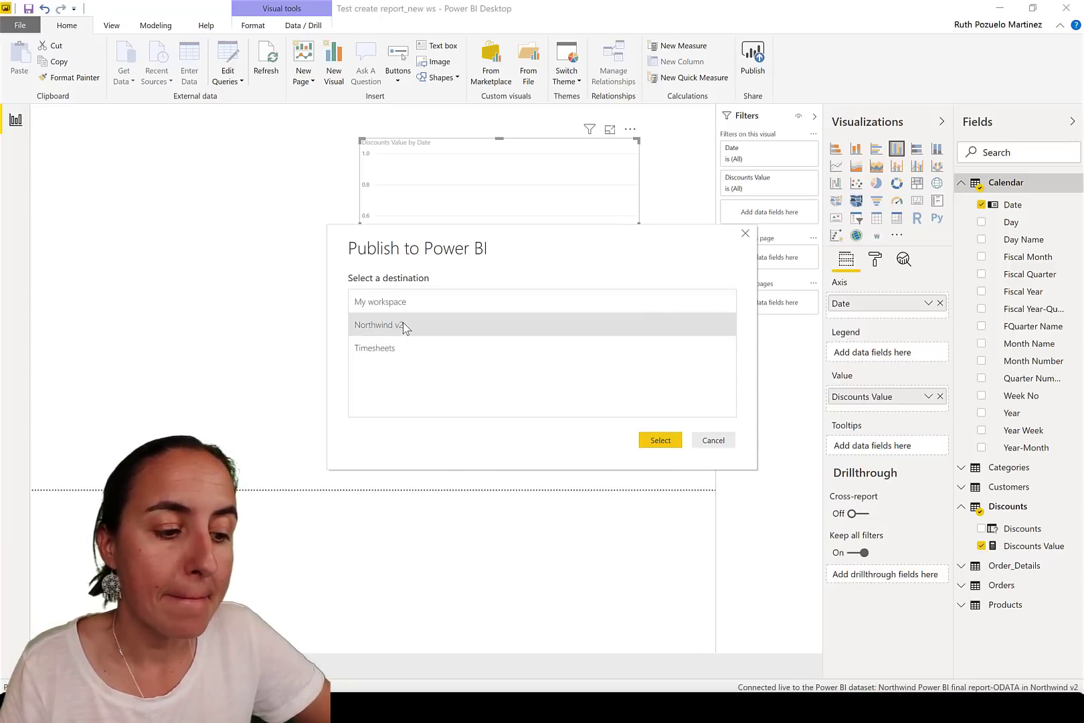
{"action": "left_click", "coordinate": [657, 440]}
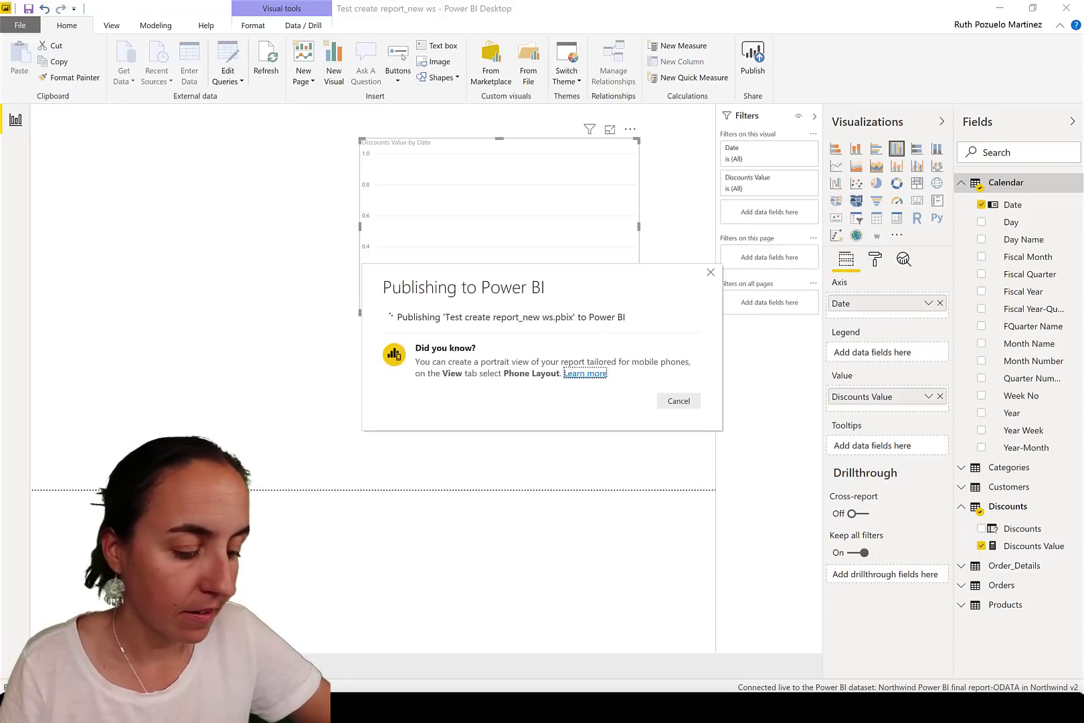
Step: Switch to the other blank Power BI Desktop report and connect it to the Northwind report (1) dataset in the Northwind workspace
{"action": "left_click", "coordinate": [404, 625]}
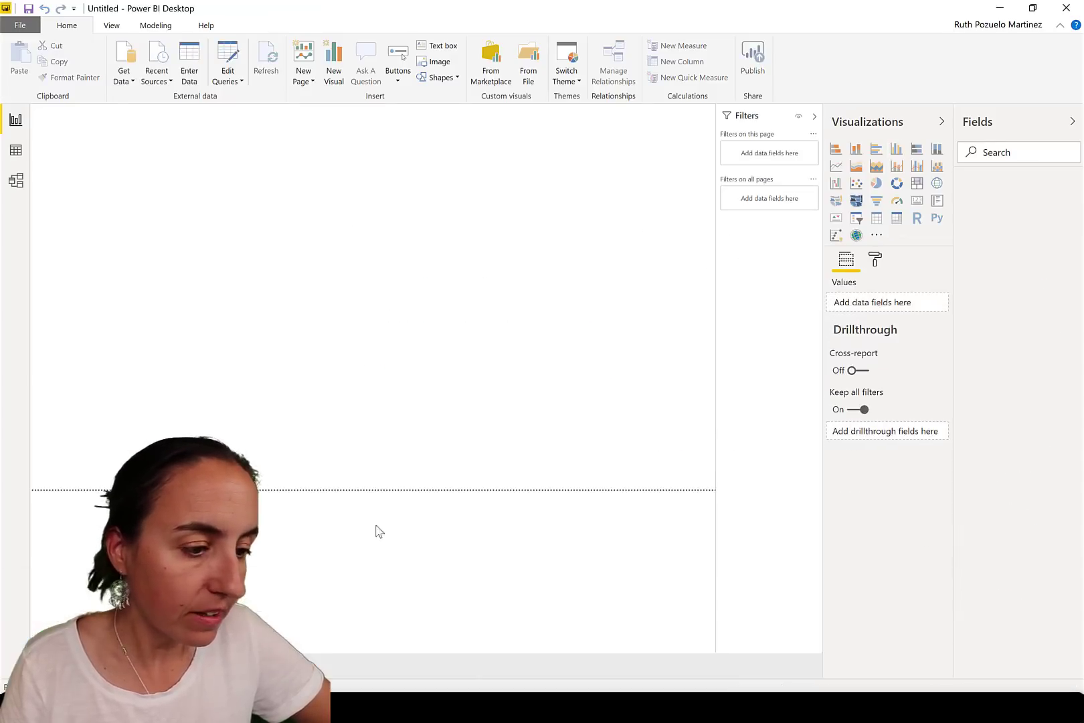
{"action": "left_click", "coordinate": [125, 79]}
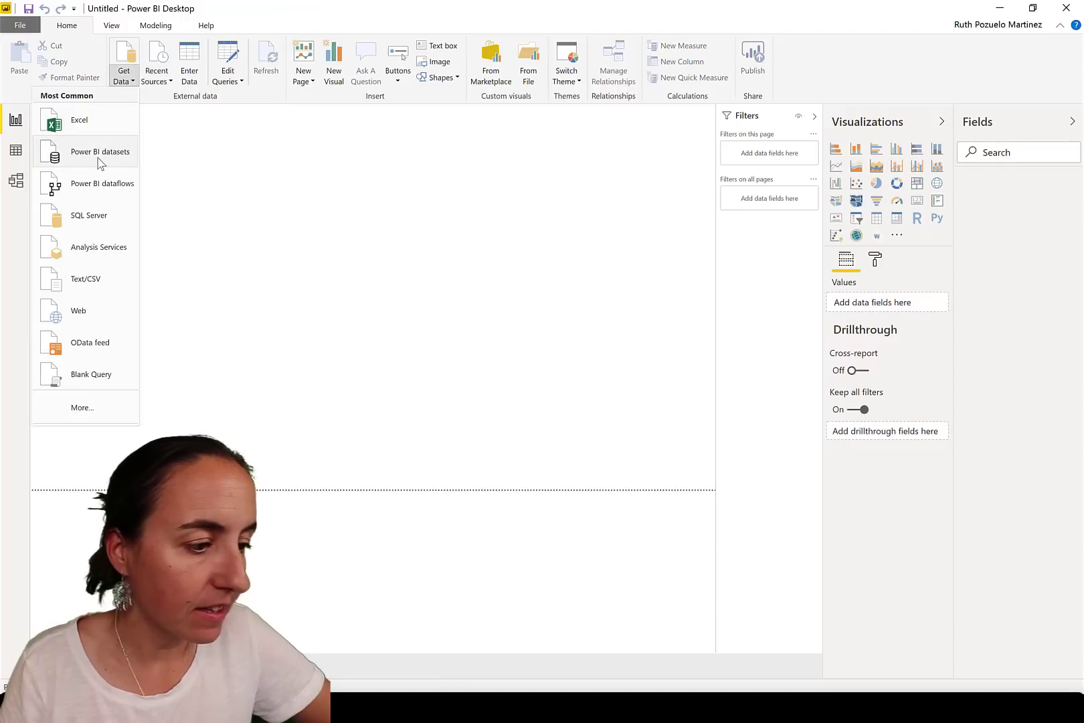
{"action": "left_click", "coordinate": [98, 158]}
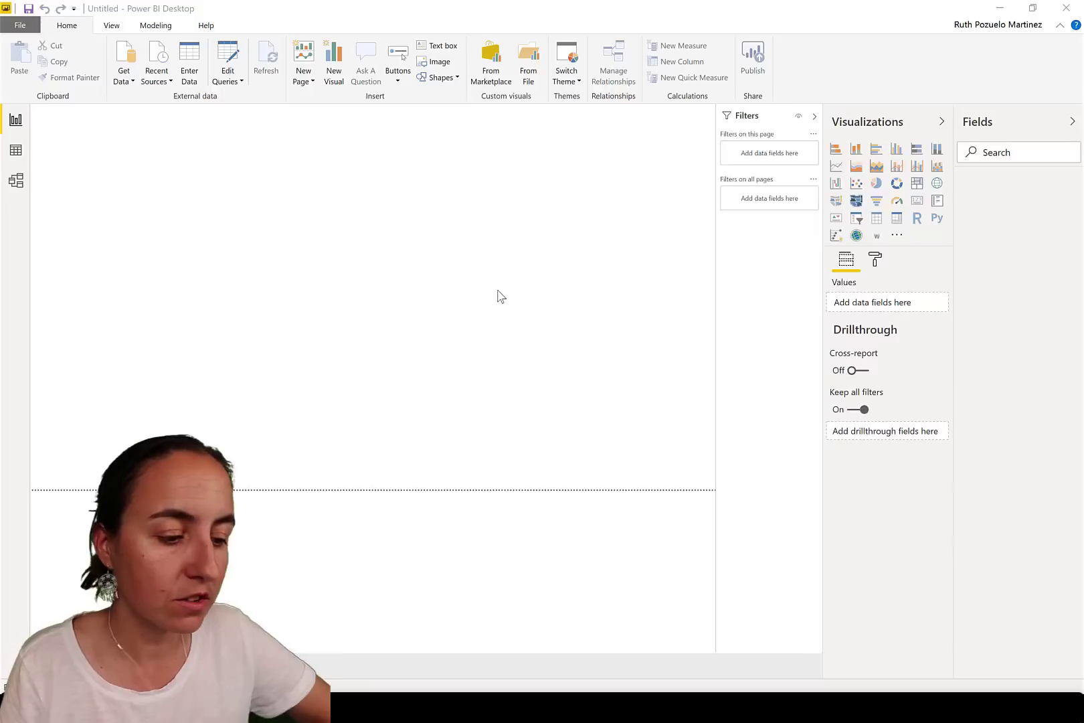
{"action": "left_click", "coordinate": [286, 319]}
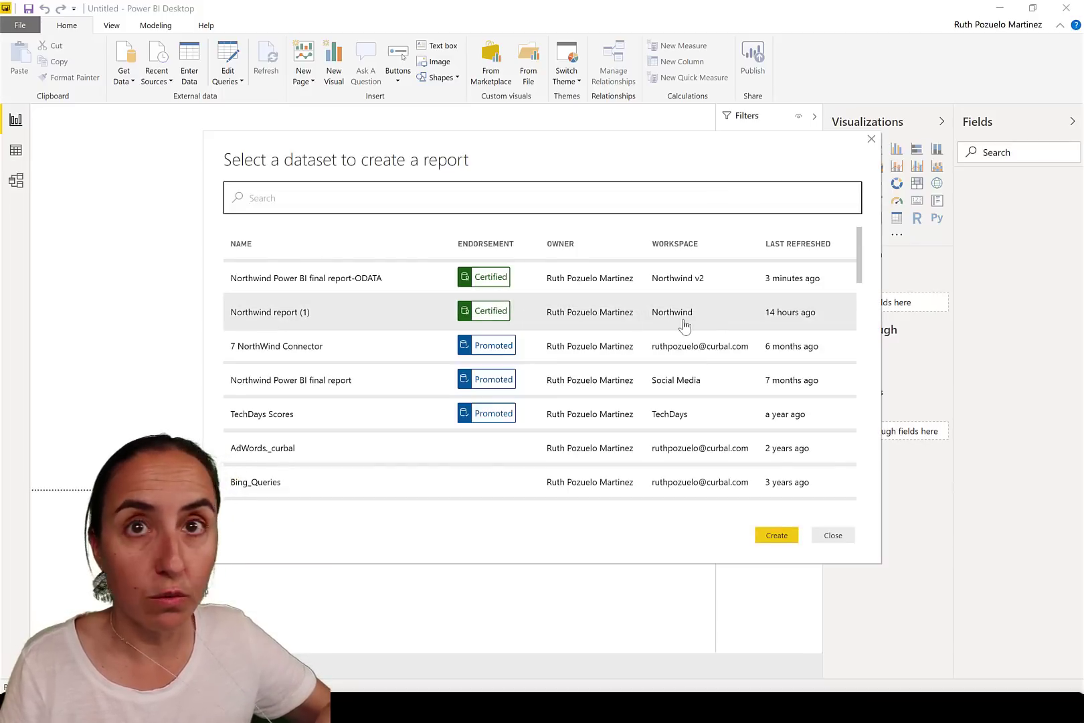
{"action": "left_click", "coordinate": [777, 535]}
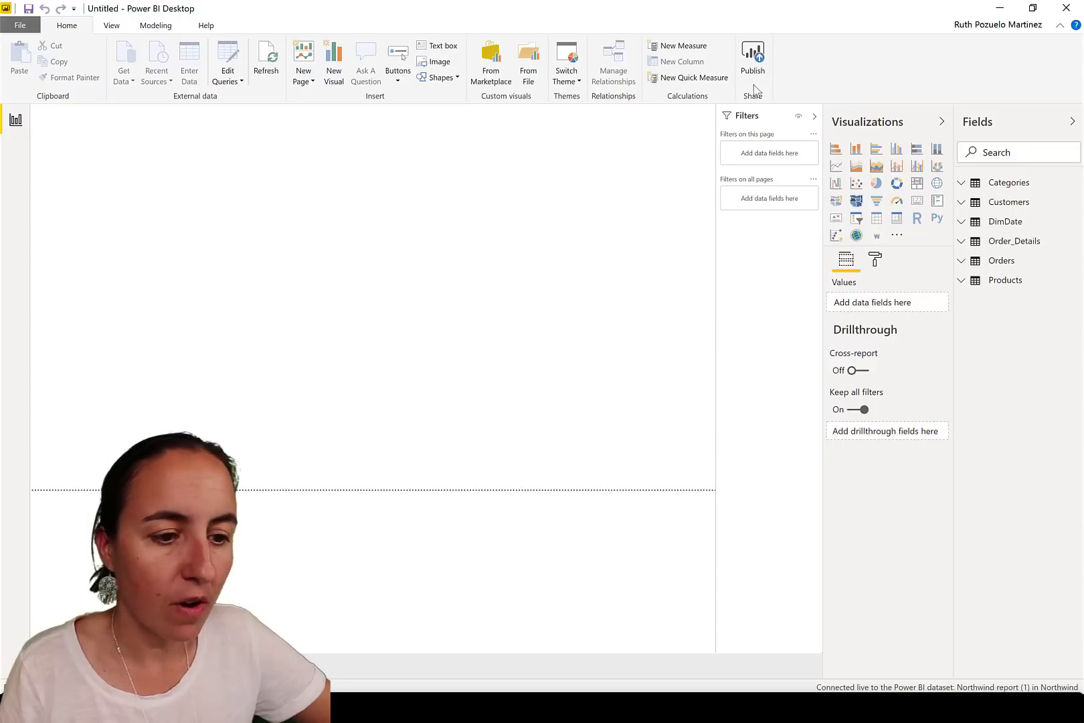
Step: Save the report over Test create report.pbix on the Desktop and publish it to the Northwind workspace
{"action": "left_click", "coordinate": [752, 64]}
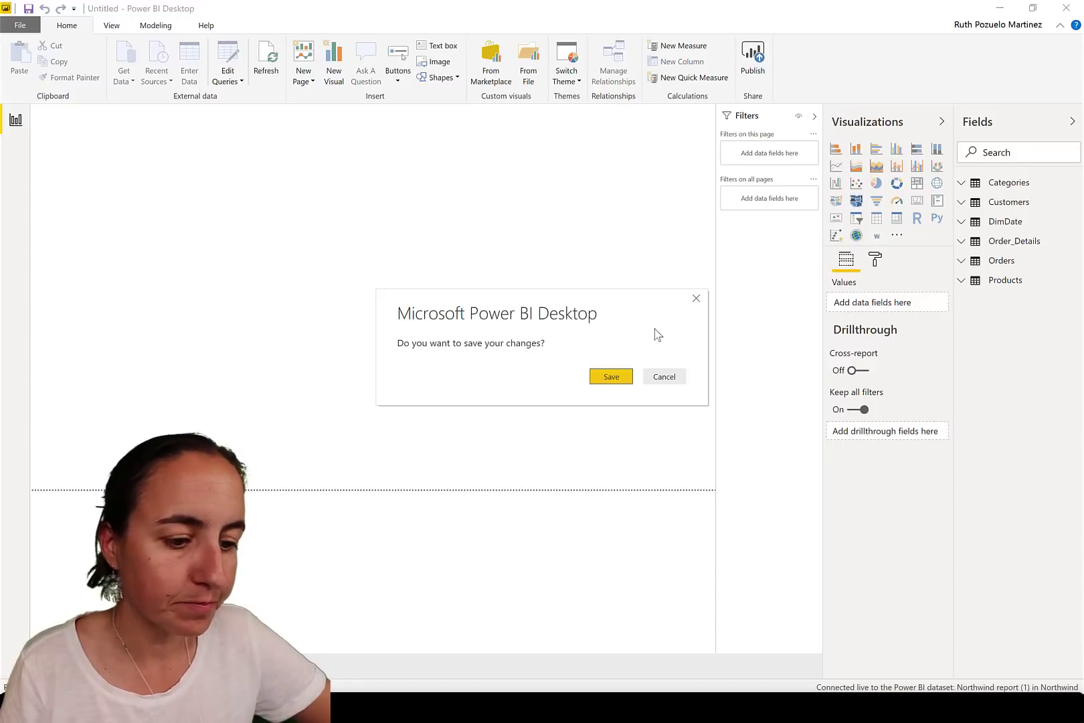
{"action": "left_click", "coordinate": [611, 377]}
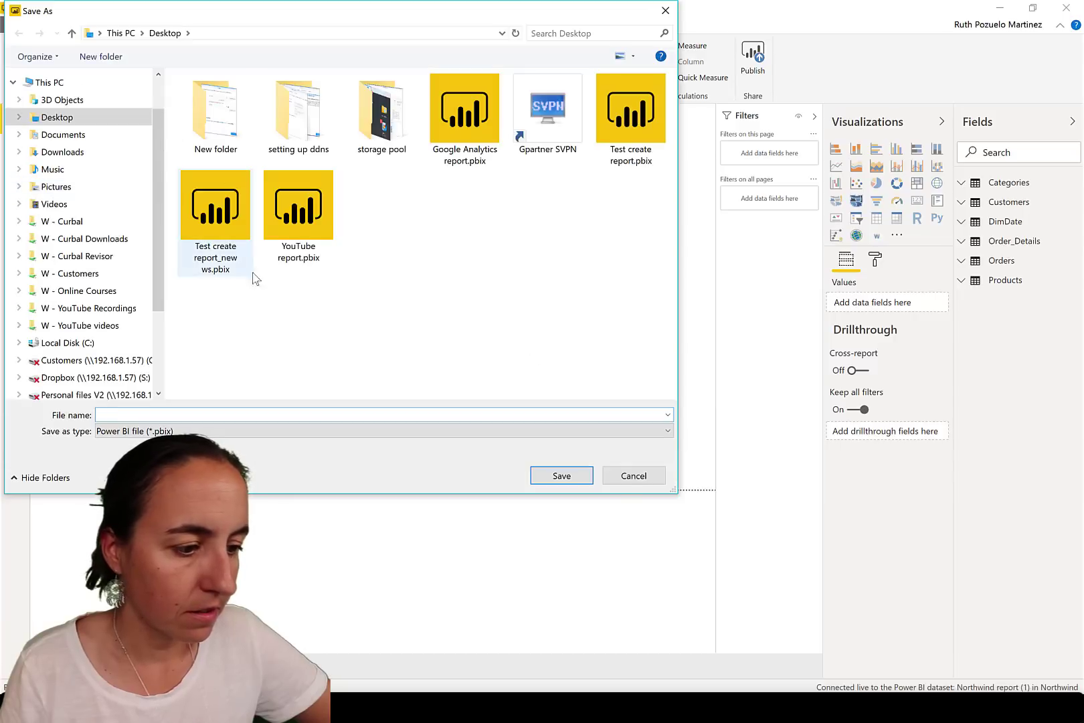
{"action": "left_click", "coordinate": [648, 126]}
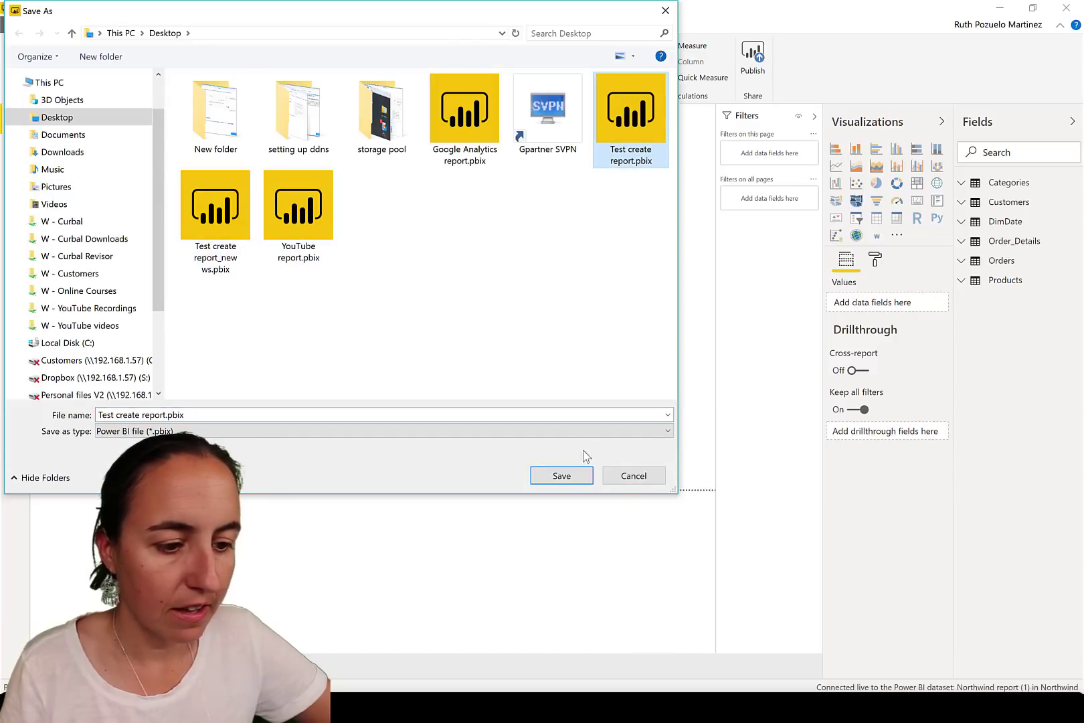
{"action": "left_click", "coordinate": [561, 475]}
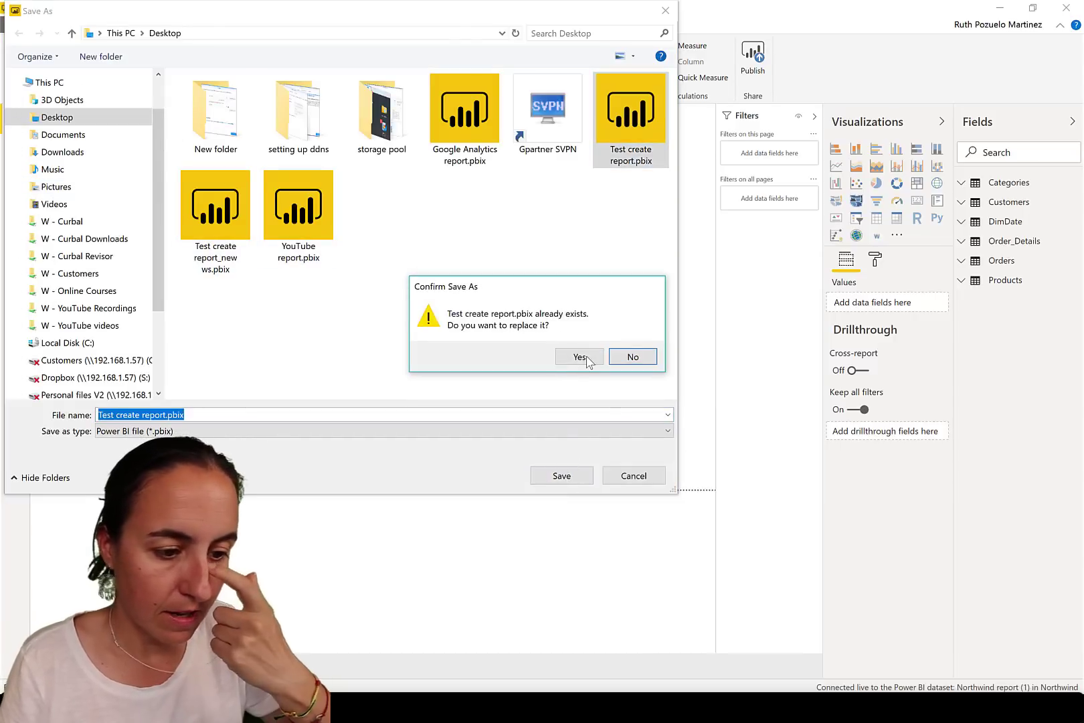
{"action": "left_click", "coordinate": [580, 356]}
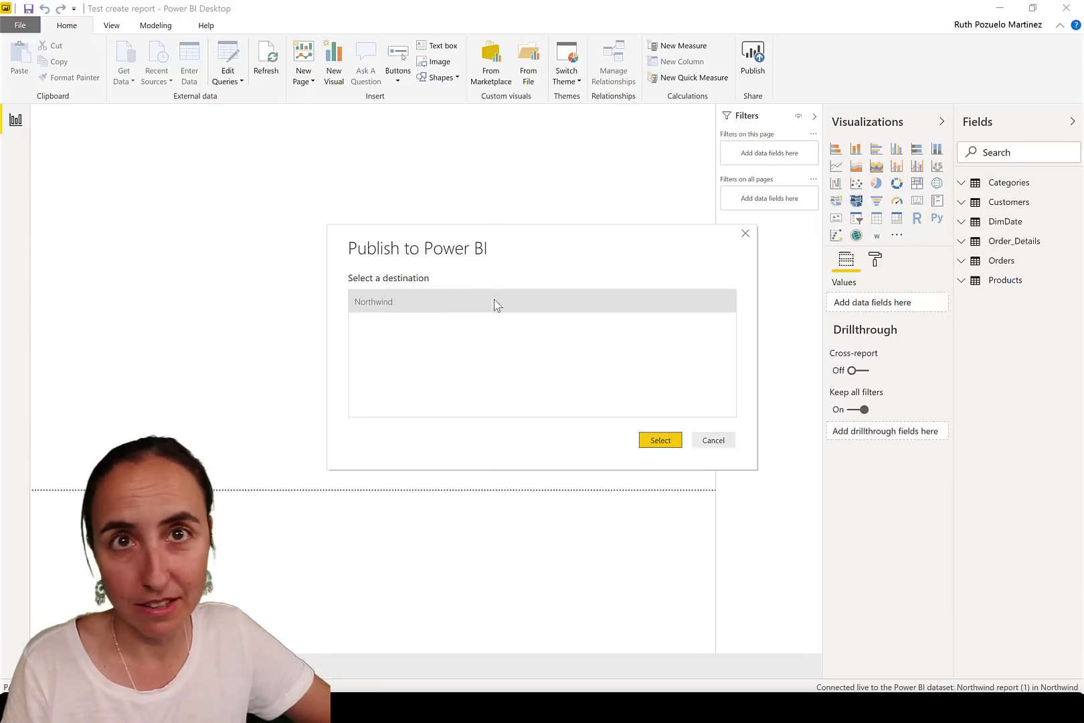
{"action": "left_click", "coordinate": [660, 441]}
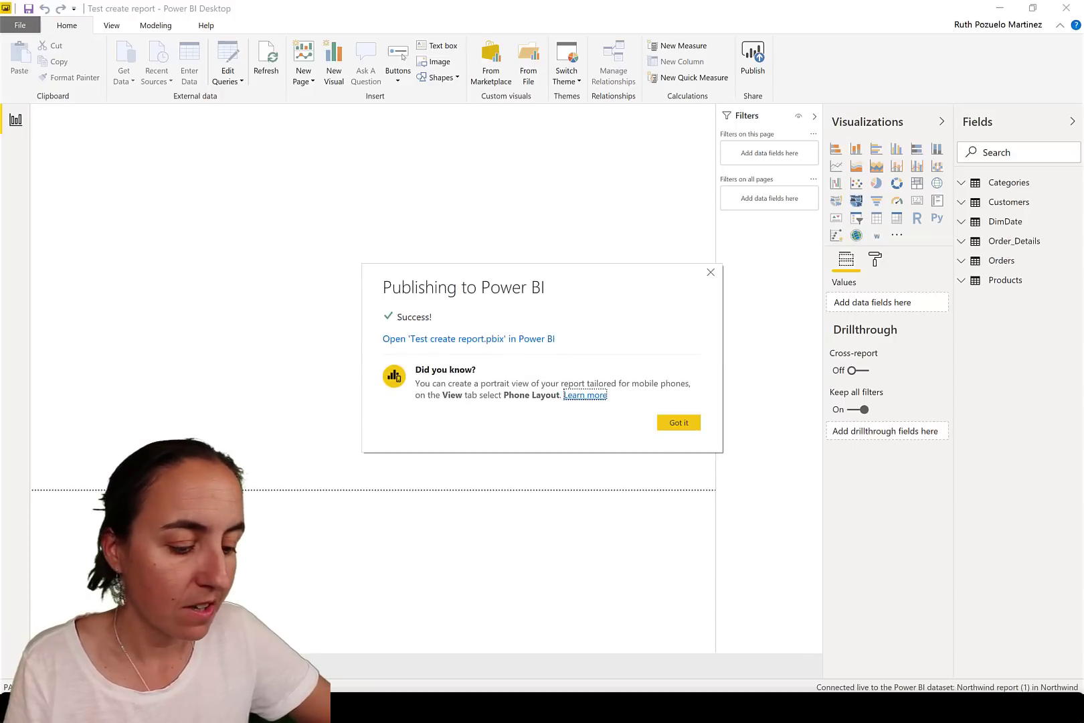
Step: Switch to the Power BI service in the browser and check the Northwind v2 workspace's datasets and reports
{"action": "key", "text": "alt+Tab"}
{"action": "left_click", "coordinate": [71, 334]}
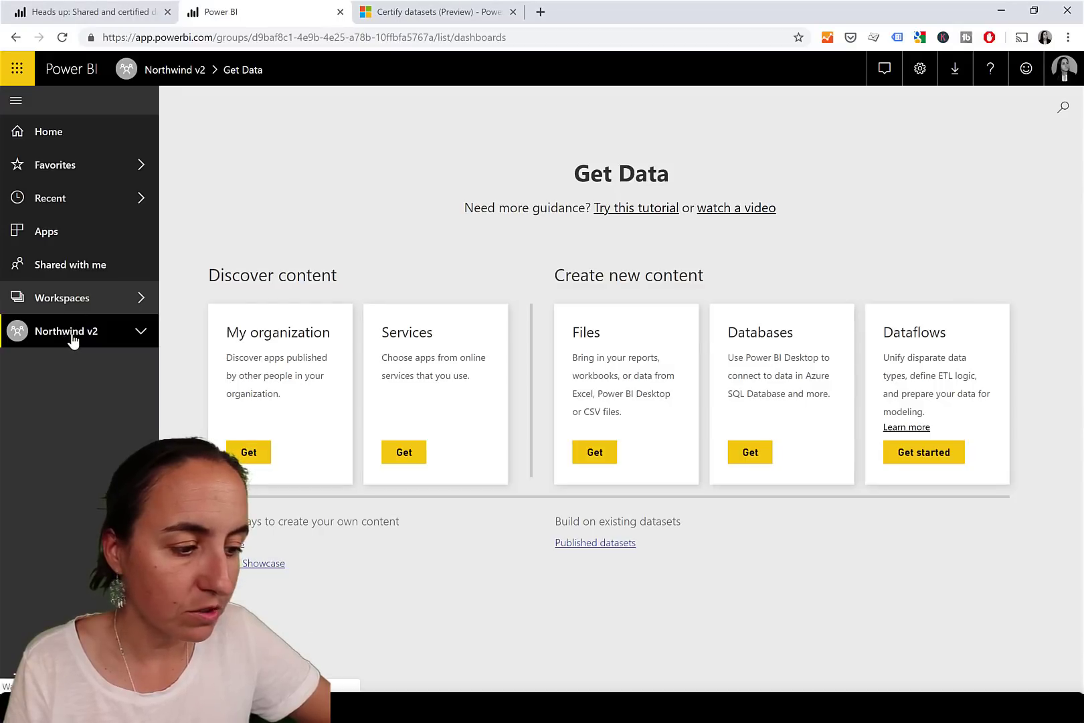
{"action": "left_click", "coordinate": [413, 188]}
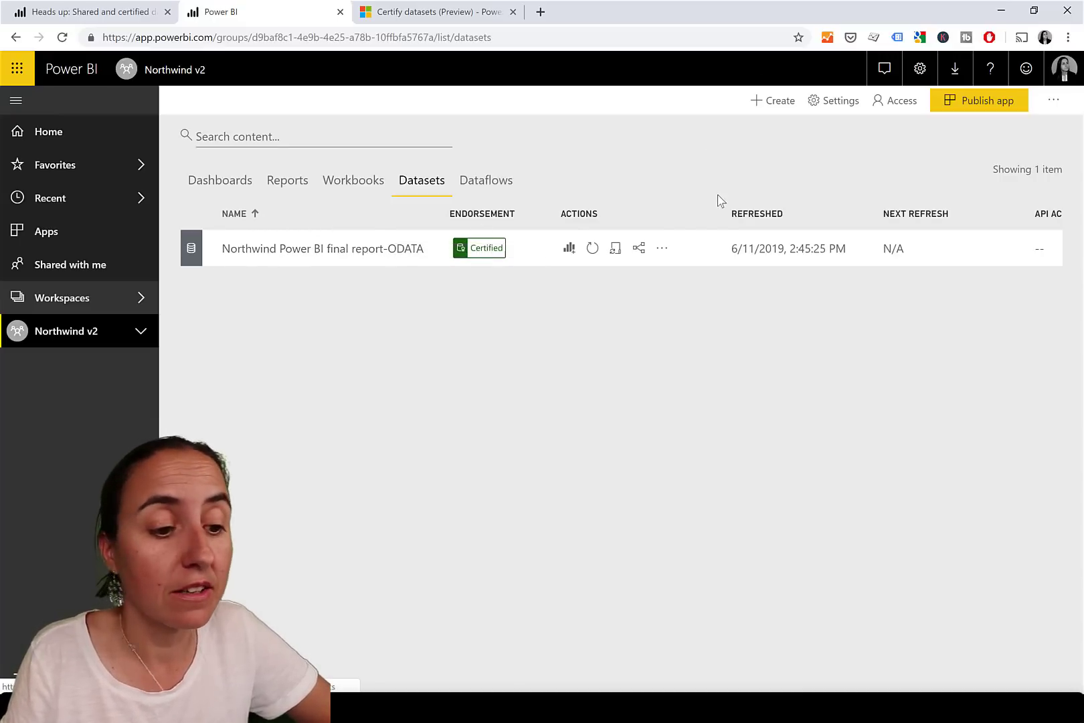
{"action": "left_click", "coordinate": [287, 180]}
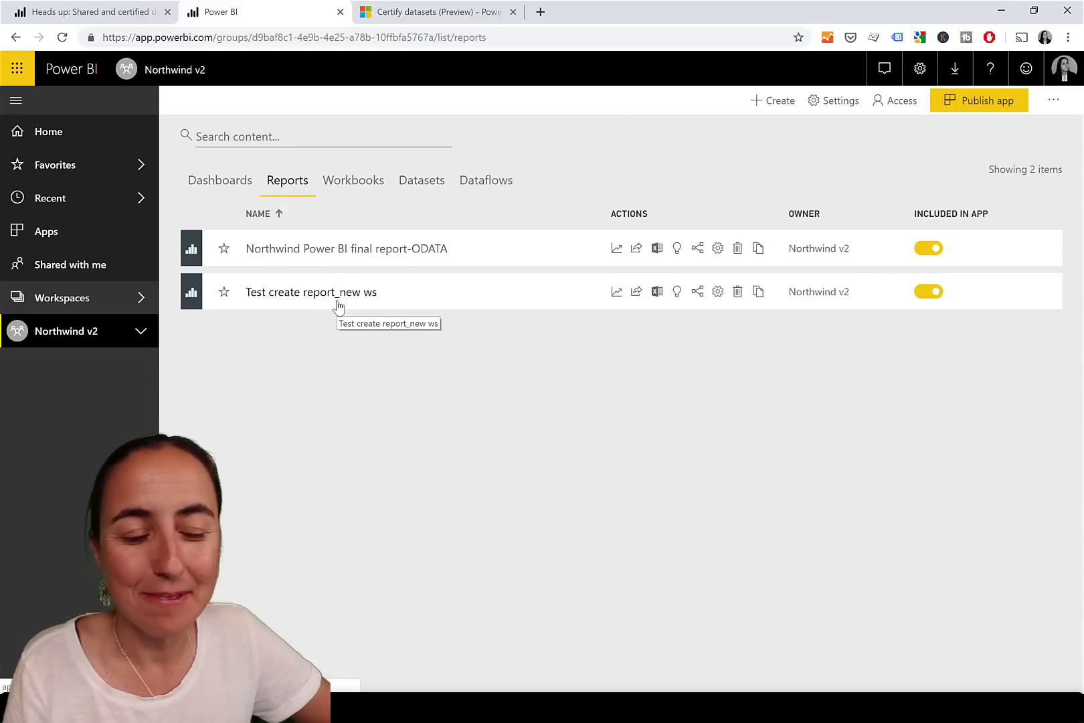
Step: Open the Northwind workspace and check its datasets and reports
{"action": "left_click", "coordinate": [69, 305]}
{"action": "left_click", "coordinate": [239, 213]}
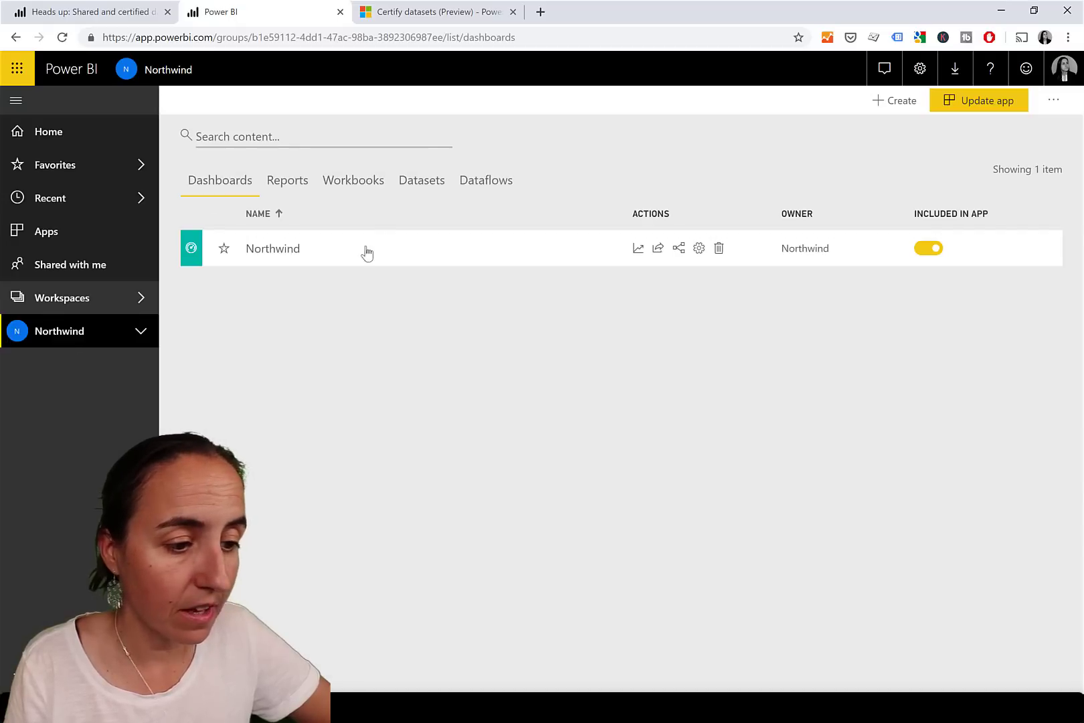
{"action": "left_click", "coordinate": [418, 186]}
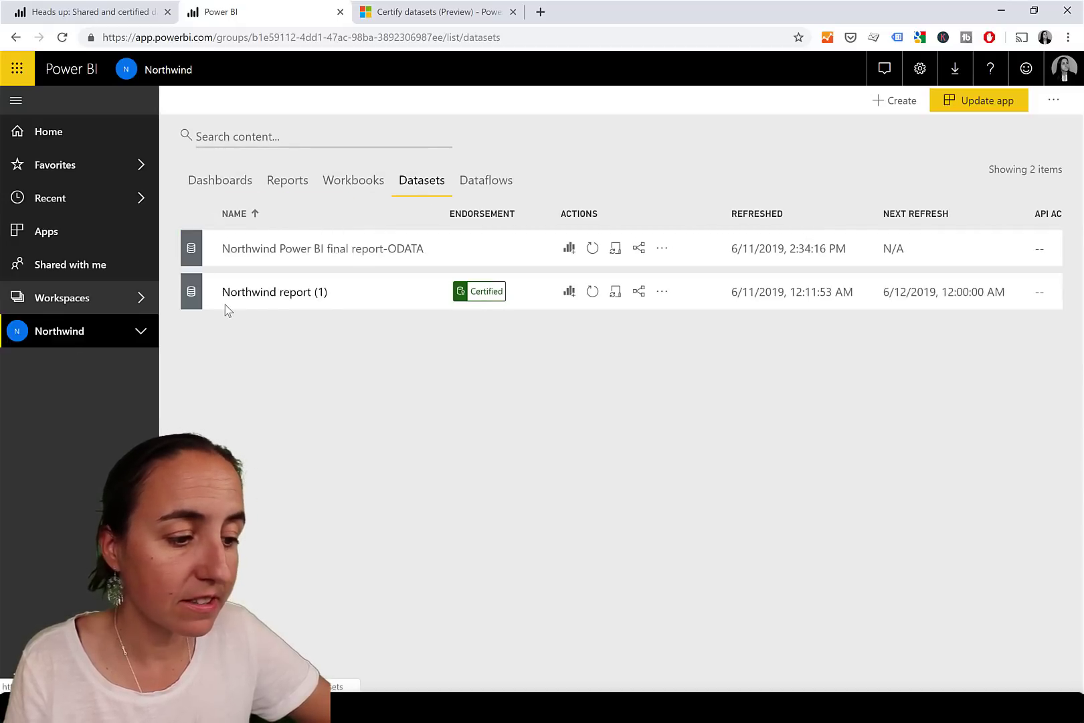
{"action": "left_click", "coordinate": [295, 187]}
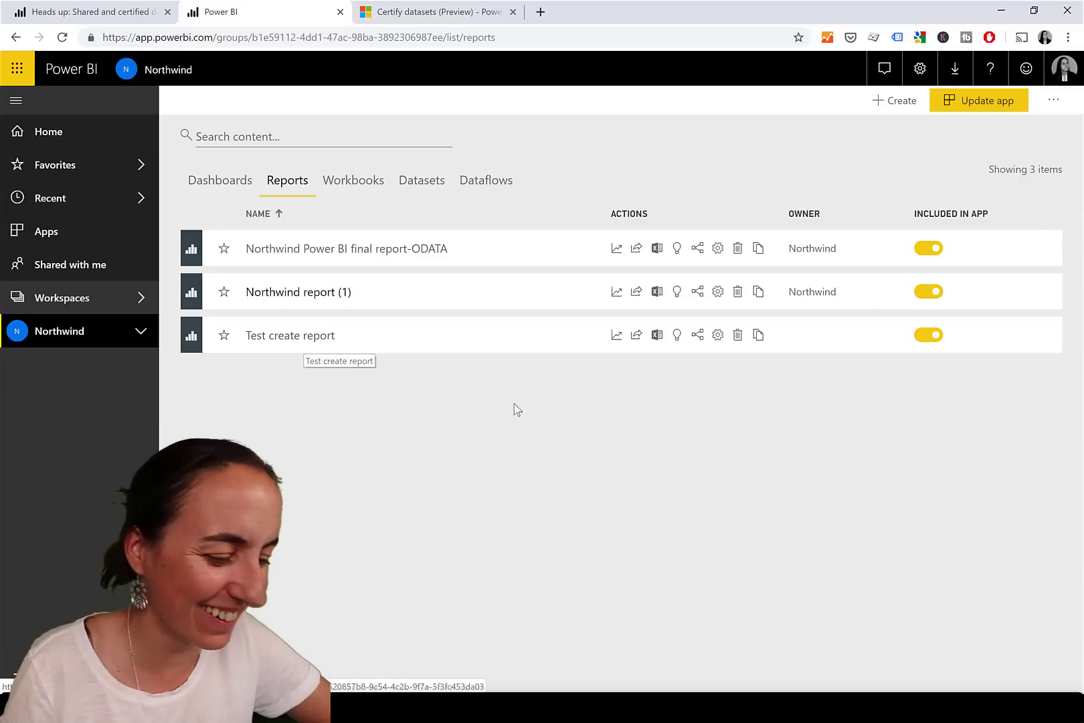
Step: Switch to the Test create report_new ws report in Power BI Desktop and publish it to My workspace
{"action": "left_click", "coordinate": [233, 707]}
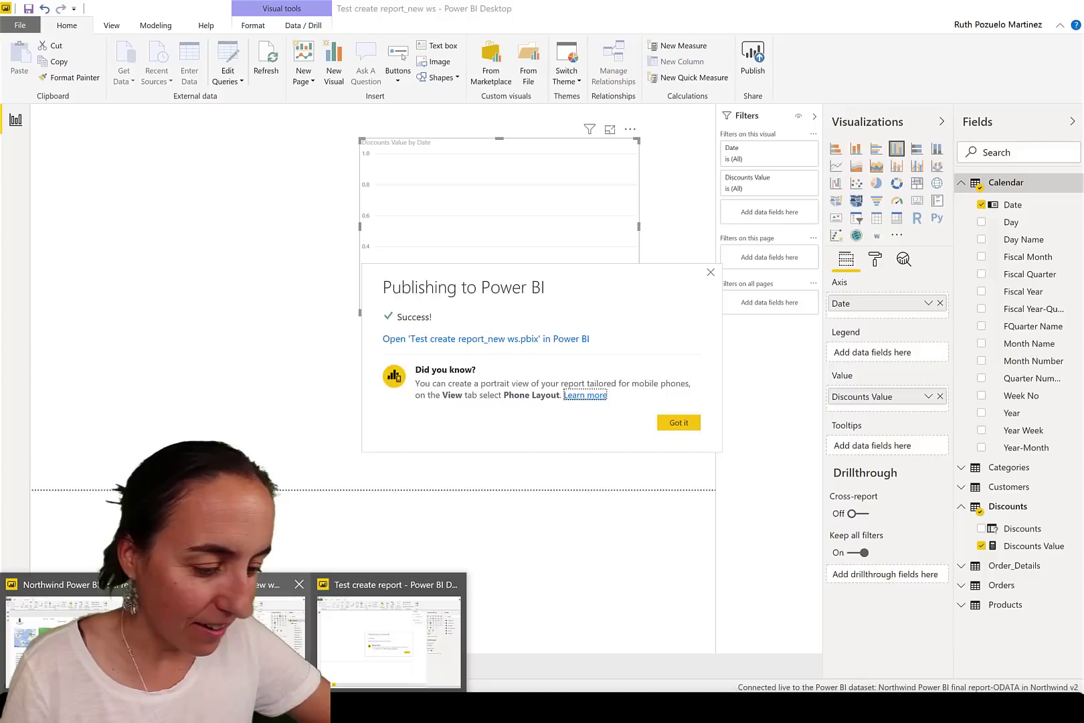
{"action": "left_click", "coordinate": [234, 645]}
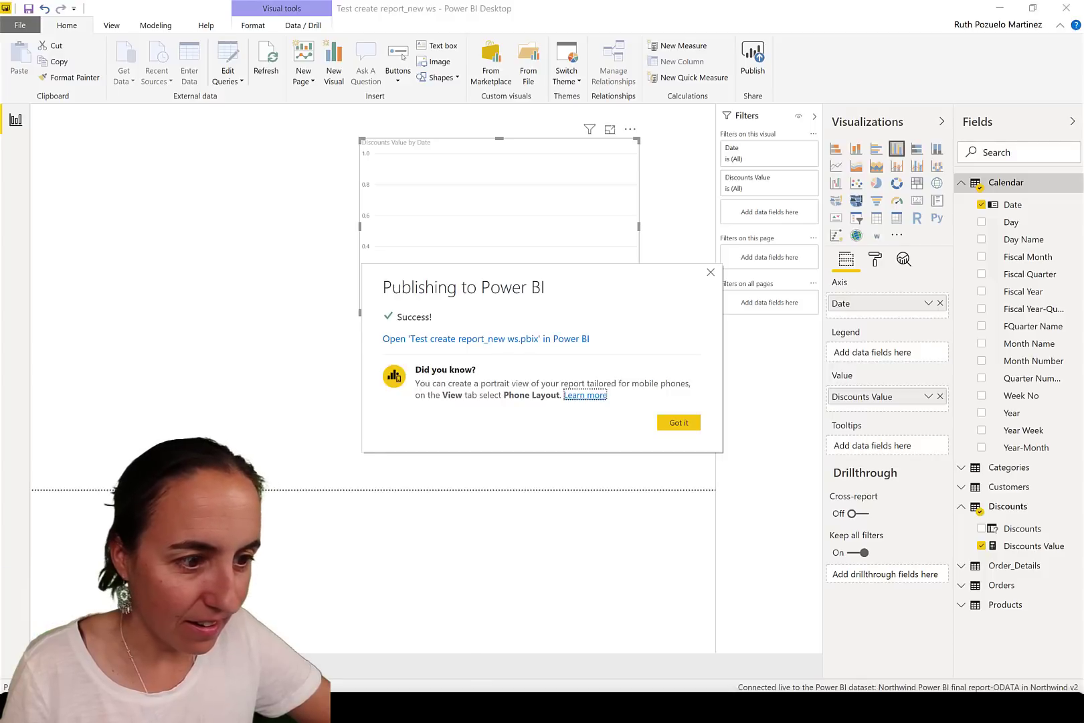
{"action": "left_click", "coordinate": [679, 423]}
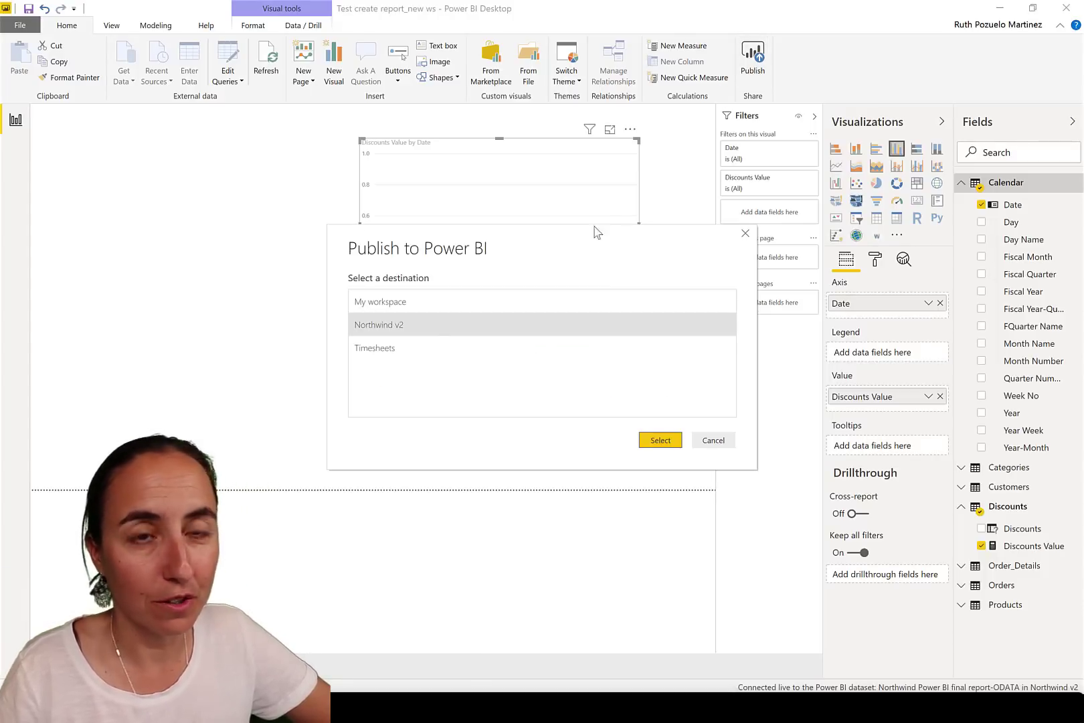
{"action": "left_click", "coordinate": [378, 304]}
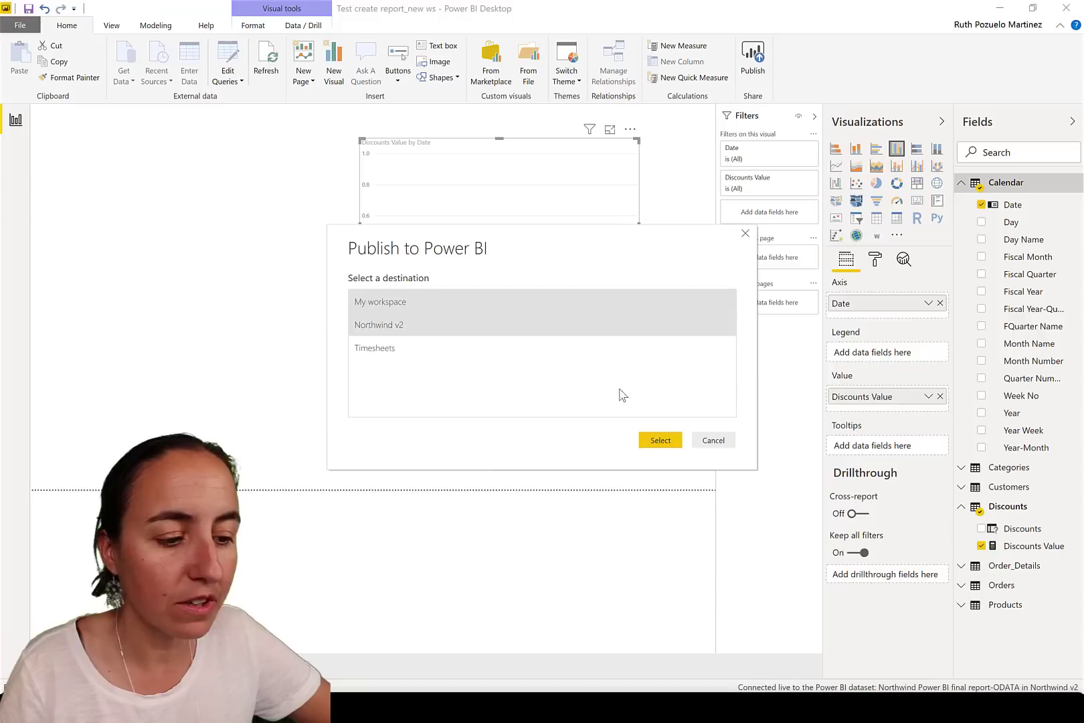
{"action": "left_click", "coordinate": [659, 440]}
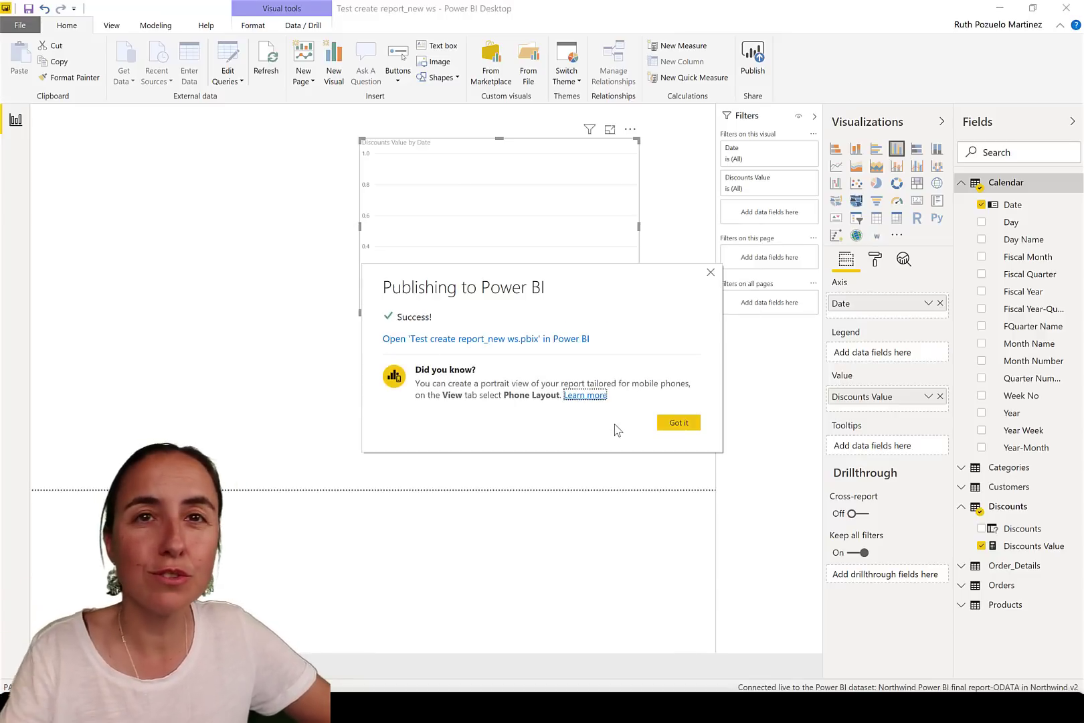
{"action": "left_click", "coordinate": [675, 423]}
Step: Return to the Power BI service in the browser and examine My Workspace's datasets and reports for the newly published content
{"action": "left_click", "coordinate": [316, 707]}
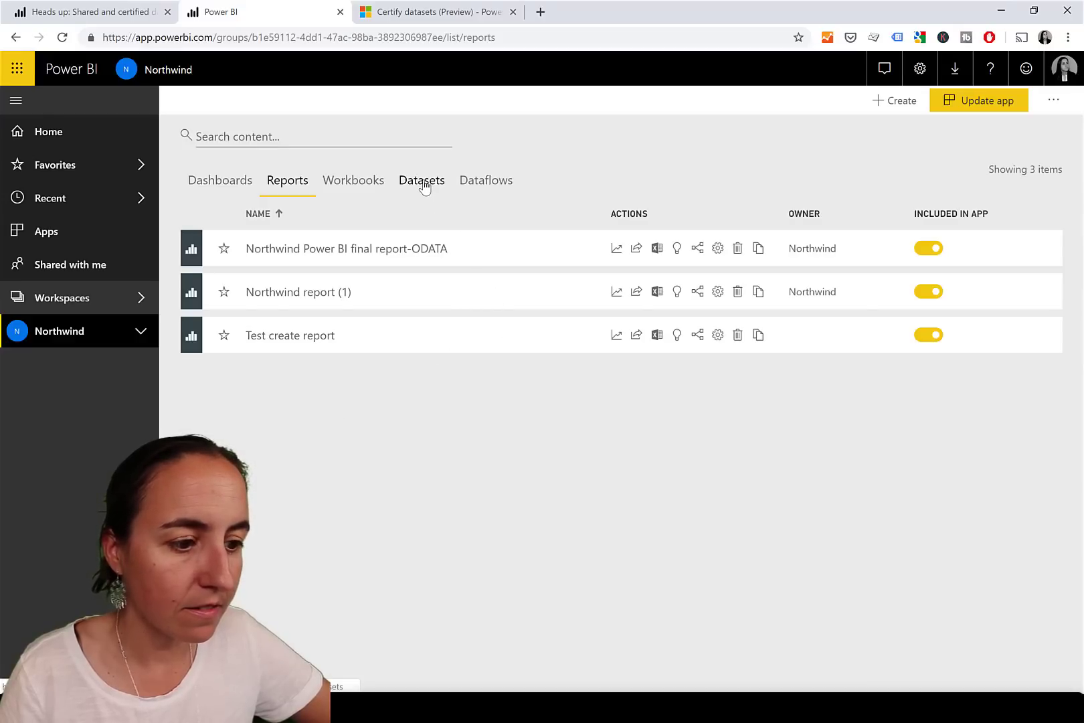
{"action": "left_click", "coordinate": [59, 302]}
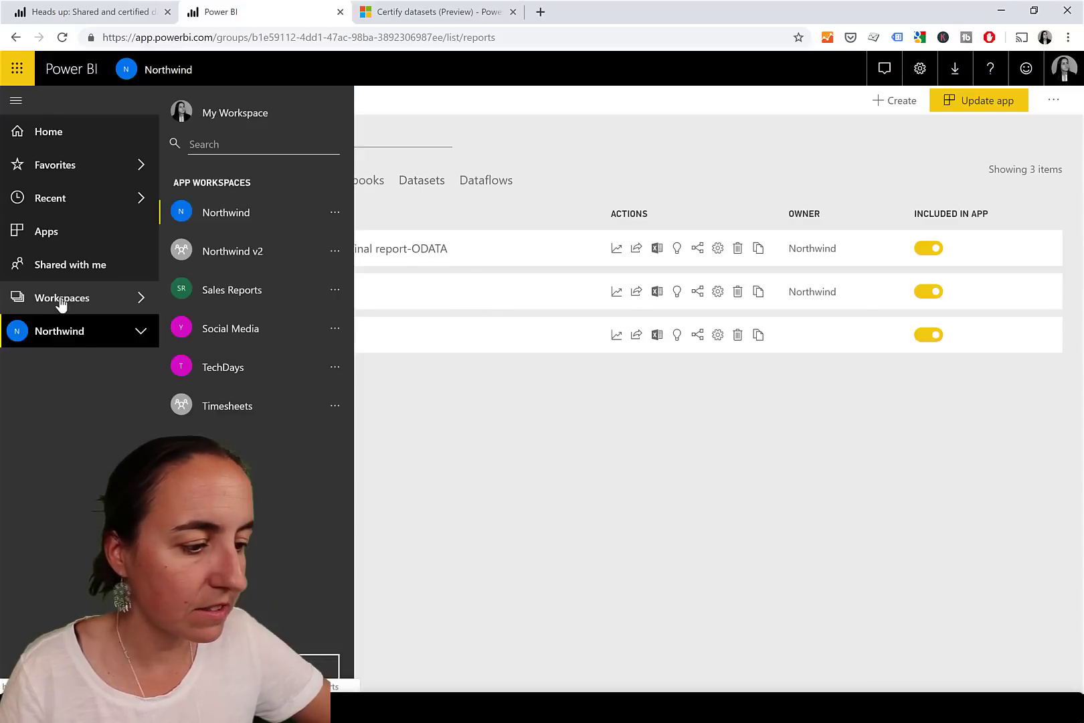
{"action": "left_click", "coordinate": [237, 113]}
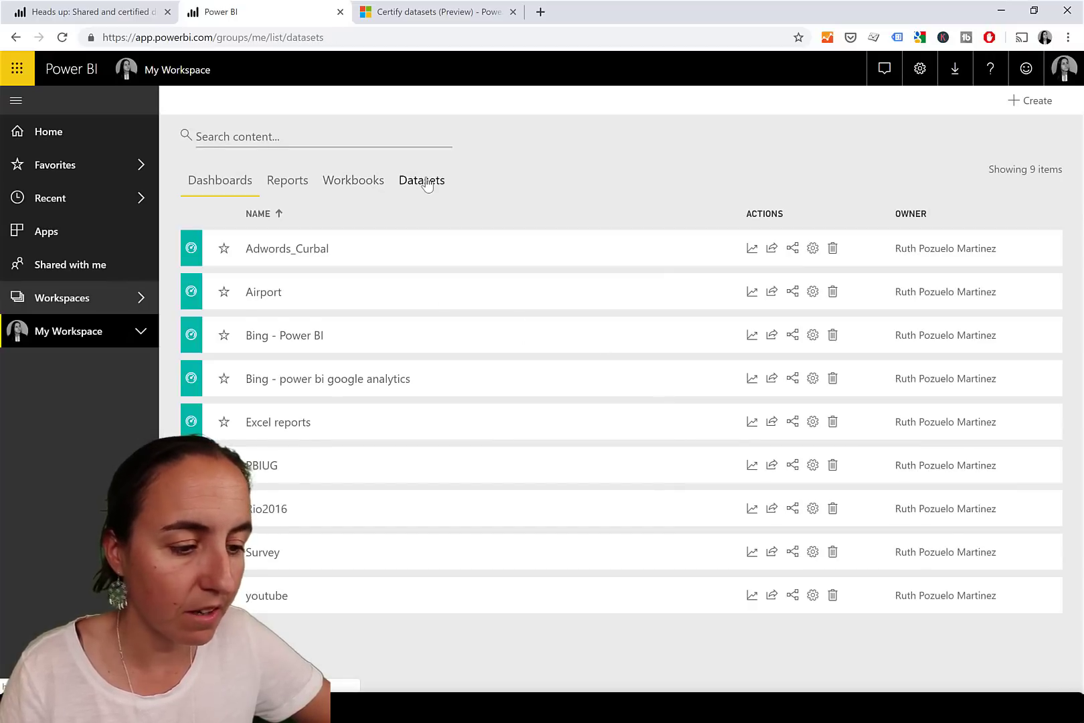
{"action": "left_click", "coordinate": [426, 182]}
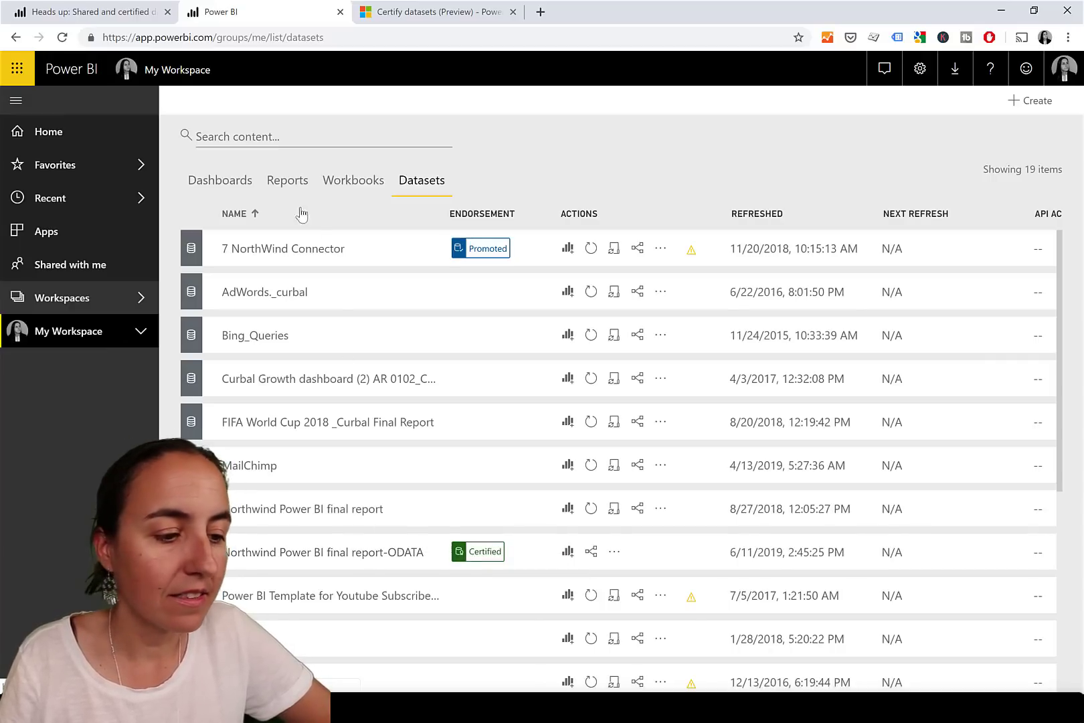
{"action": "left_click", "coordinate": [286, 184]}
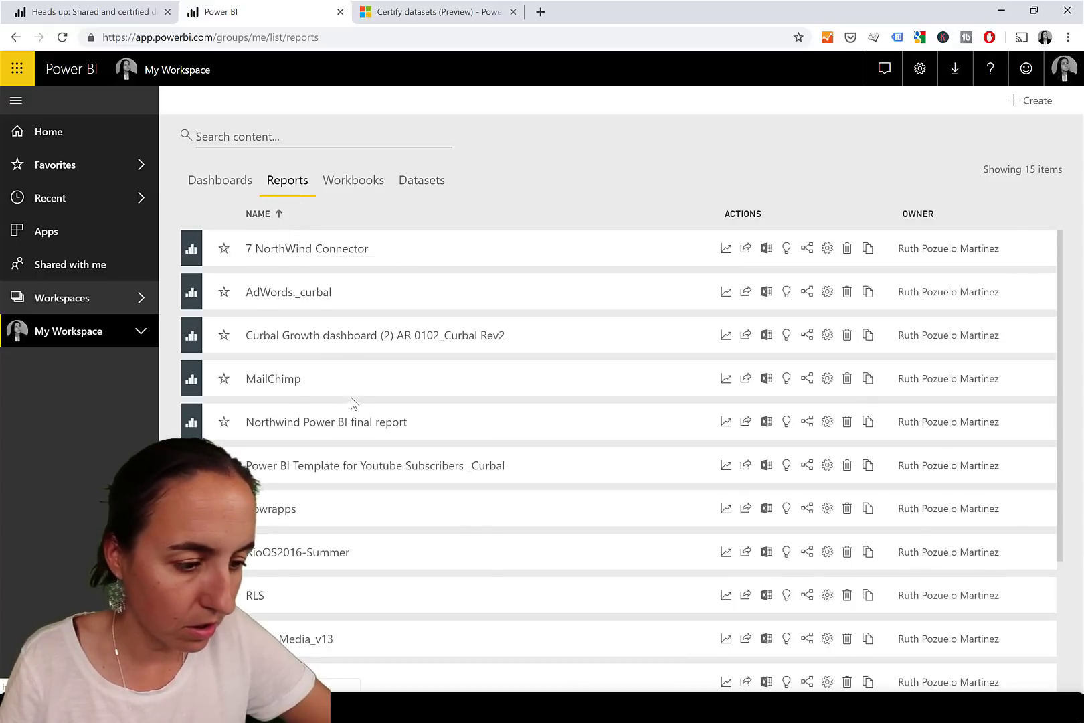
{"action": "scroll", "coordinate": [350, 411], "scroll_direction": "down", "scroll_amount": 3}
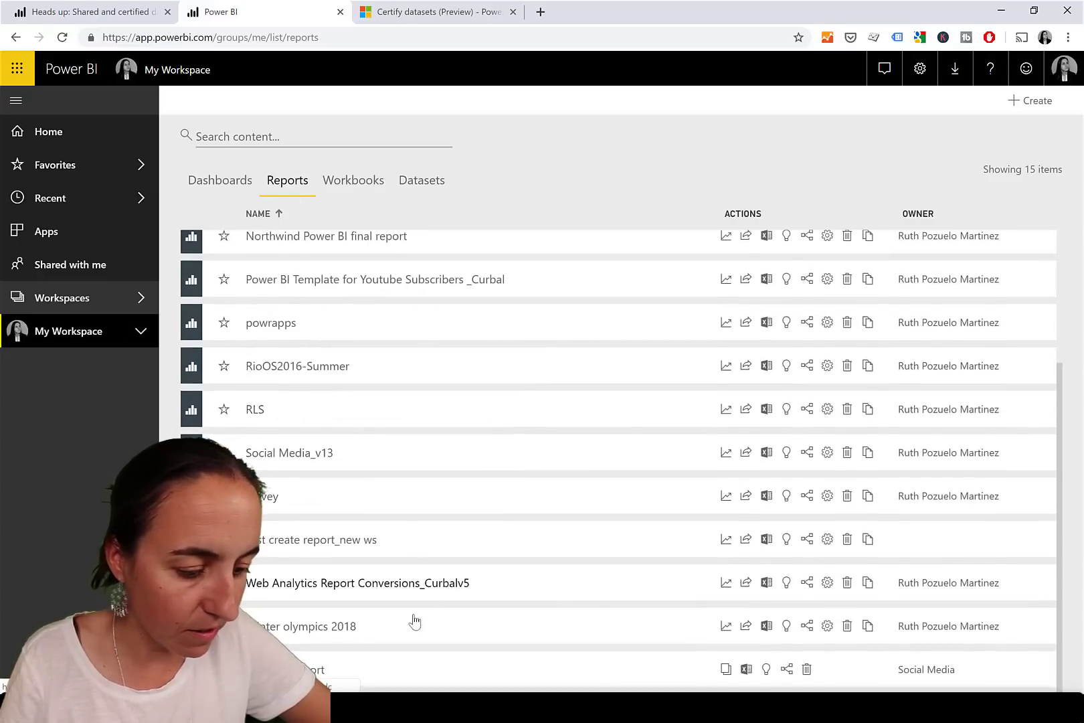
{"action": "scroll", "coordinate": [392, 584], "scroll_direction": "up", "scroll_amount": 3}
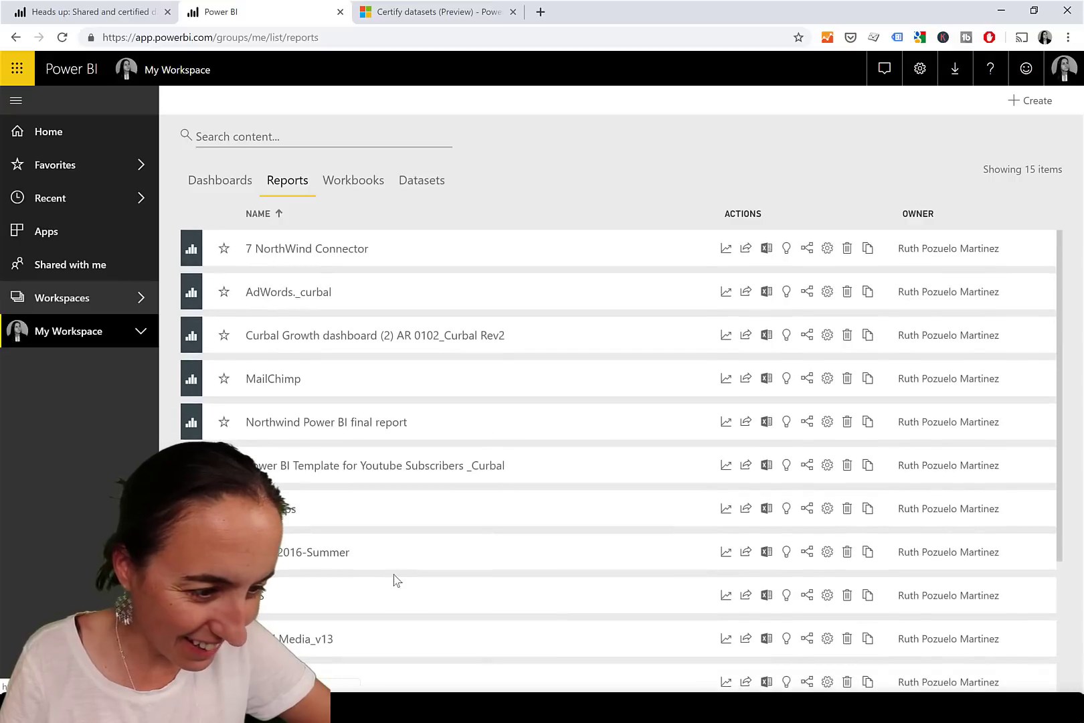
{"action": "scroll", "coordinate": [406, 379], "scroll_direction": "down", "scroll_amount": 3}
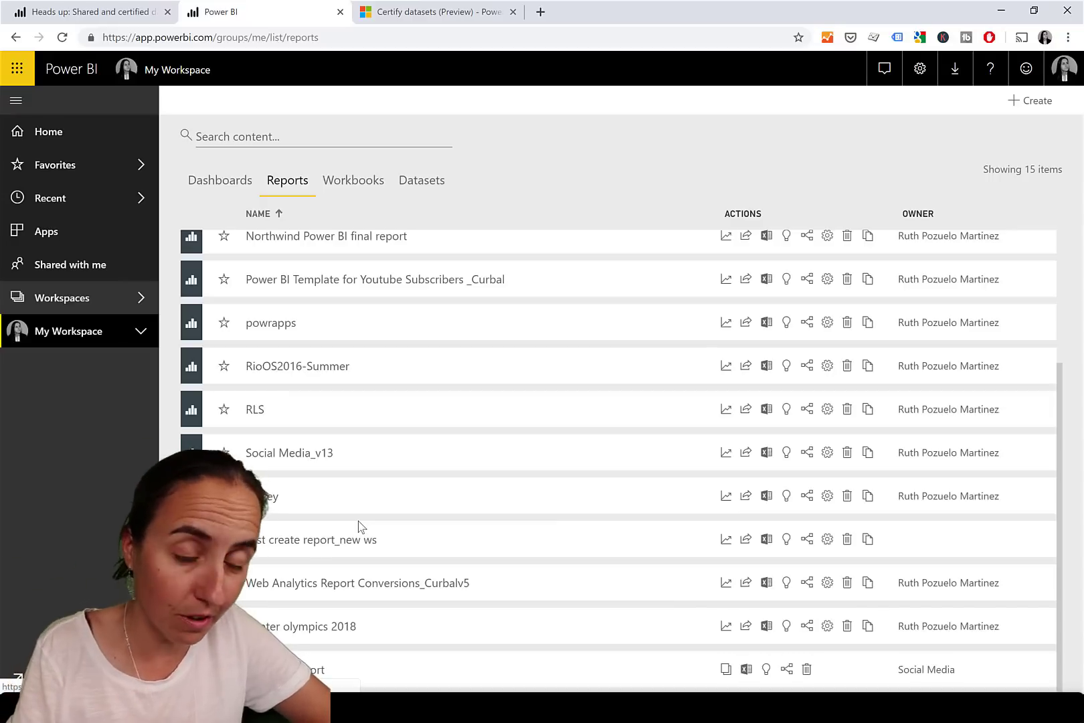
{"action": "left_click", "coordinate": [434, 189]}
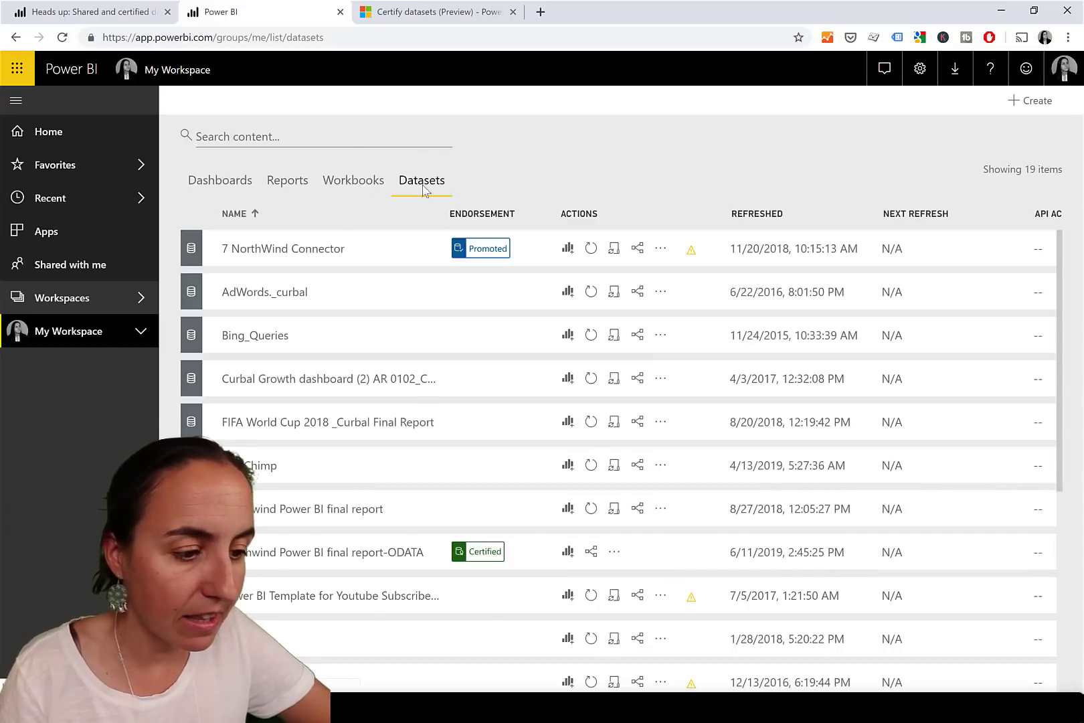
{"action": "left_click", "coordinate": [283, 182]}
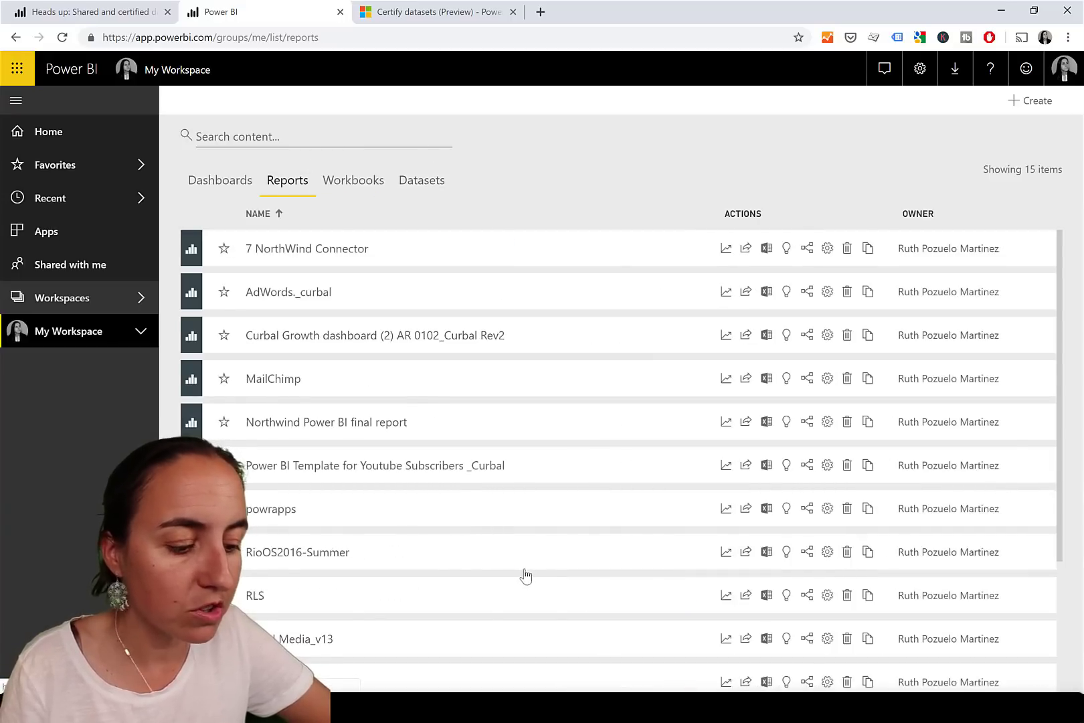
Step: Delete the Test create report_new ws report from My Workspace
{"action": "scroll", "coordinate": [524, 570], "scroll_direction": "down", "scroll_amount": 2}
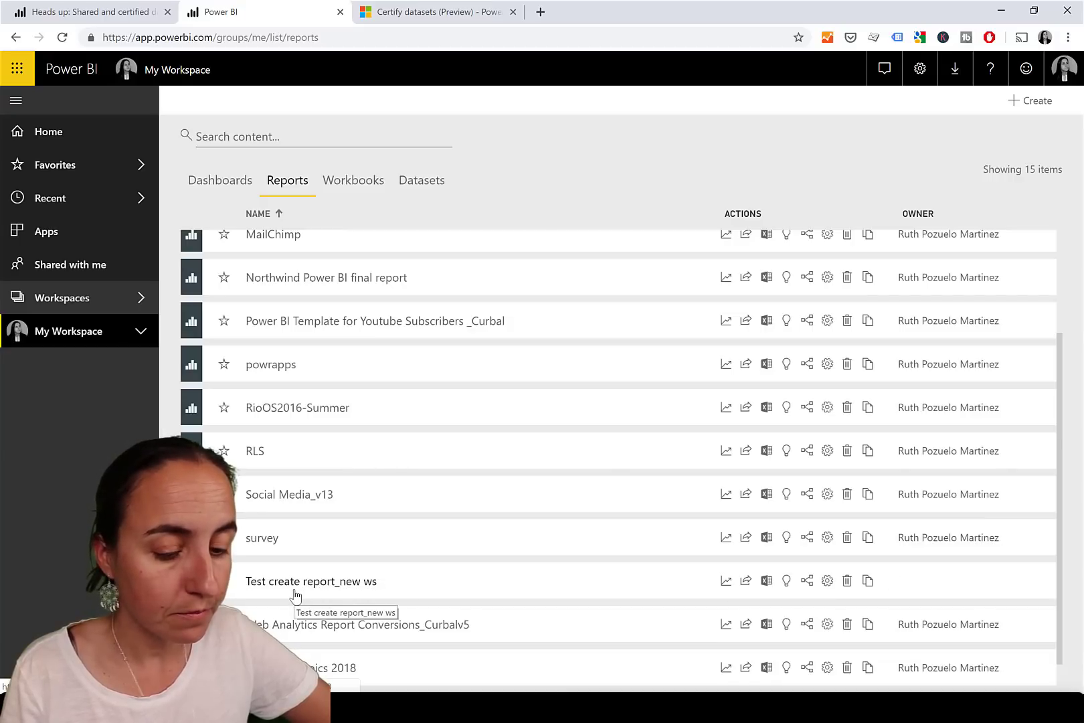
{"action": "left_click", "coordinate": [847, 581]}
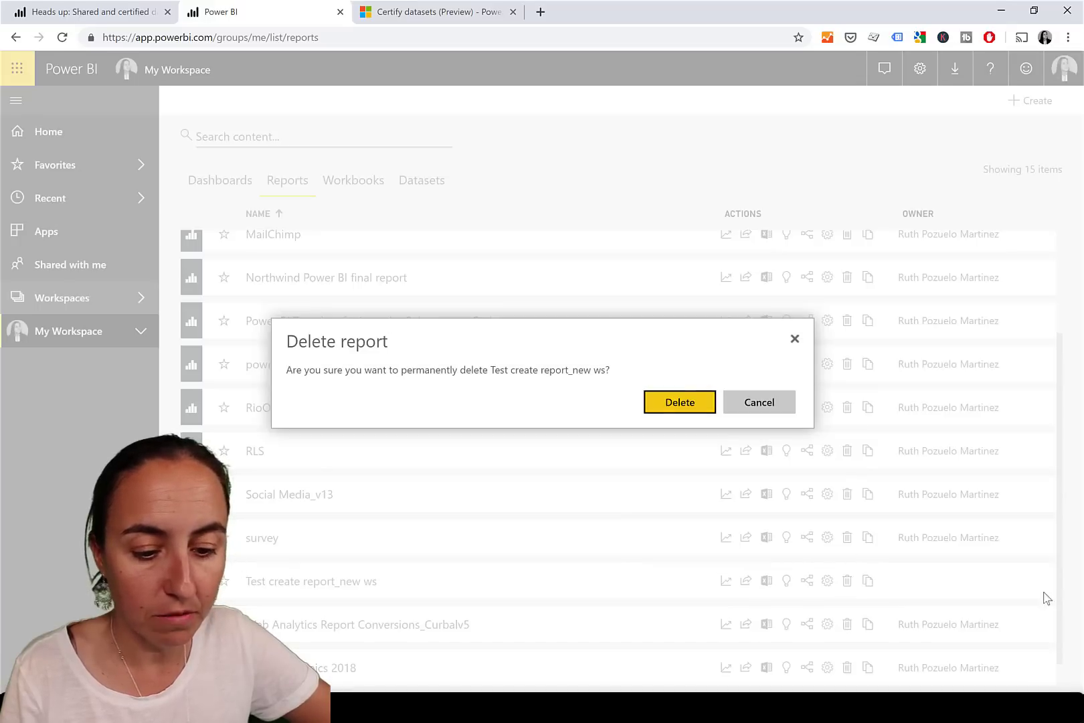
{"action": "left_click", "coordinate": [769, 408]}
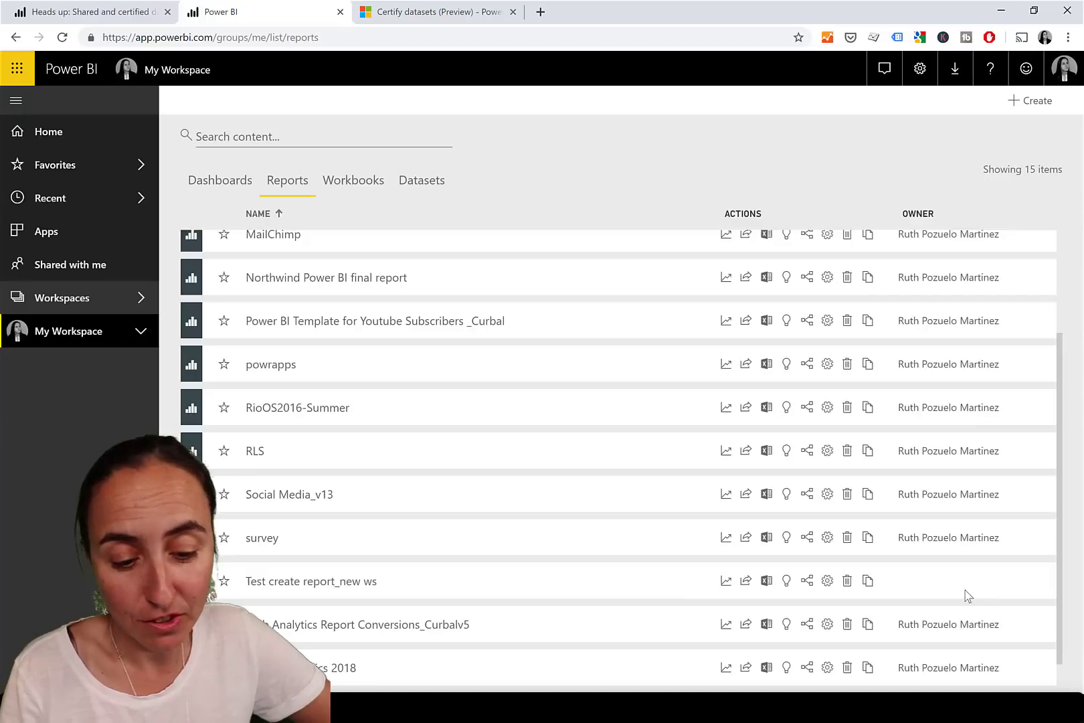
{"action": "scroll", "coordinate": [1011, 574], "scroll_direction": "up", "scroll_amount": 2}
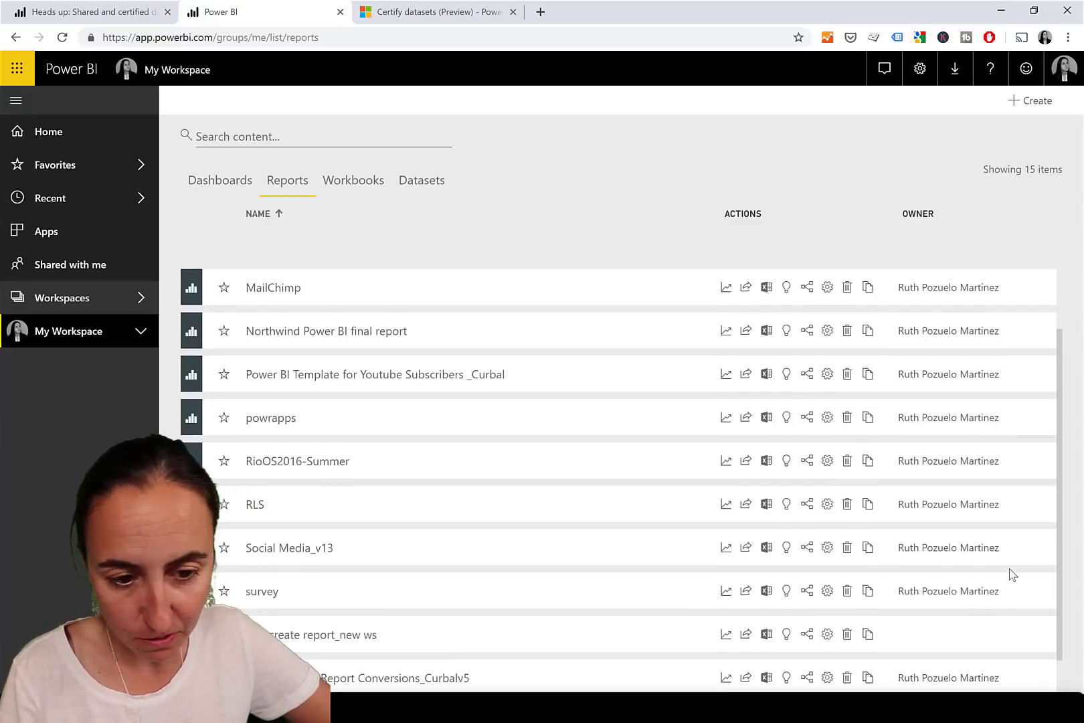
{"action": "scroll", "coordinate": [864, 566], "scroll_direction": "down", "scroll_amount": 3}
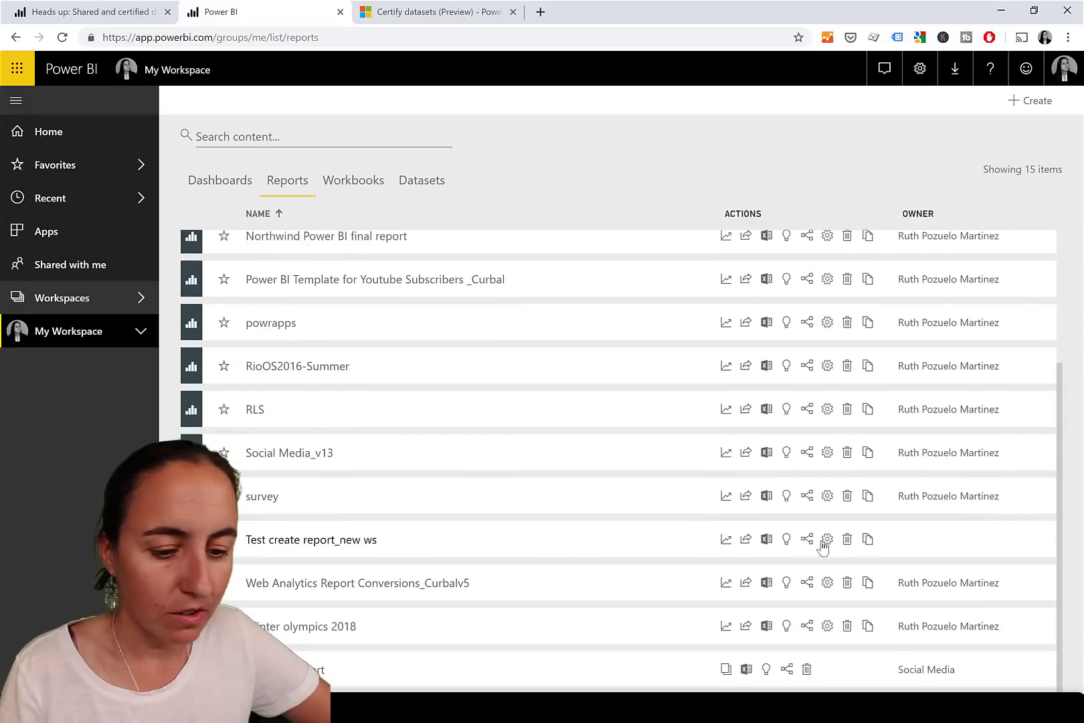
{"action": "left_click", "coordinate": [846, 538]}
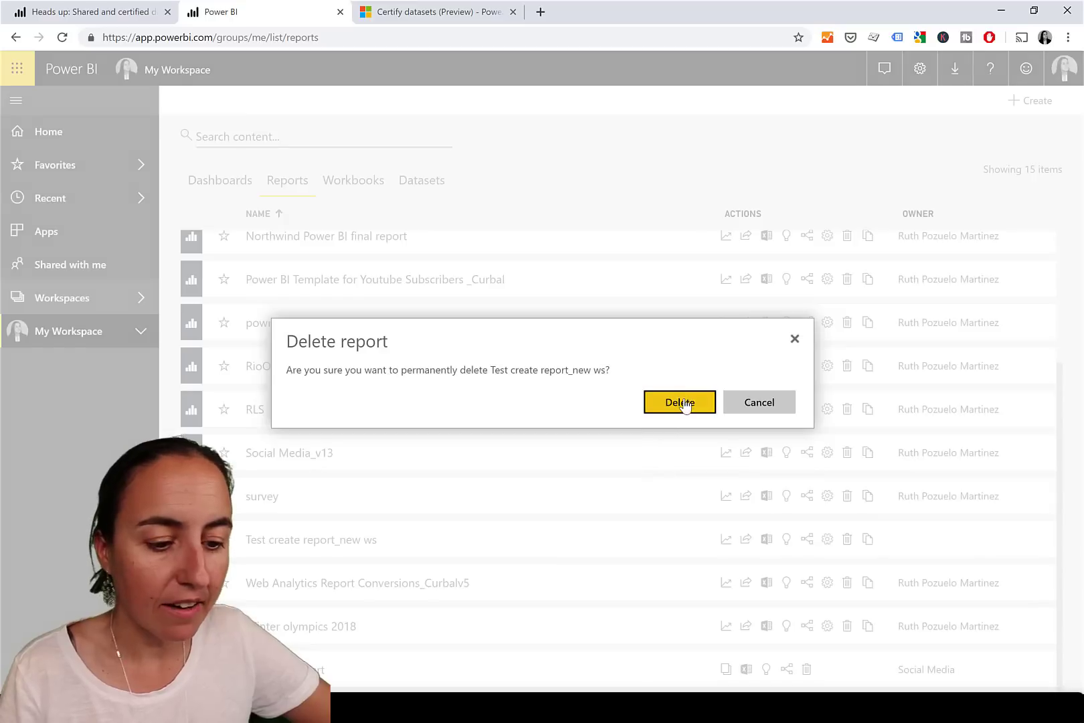
{"action": "left_click", "coordinate": [686, 405]}
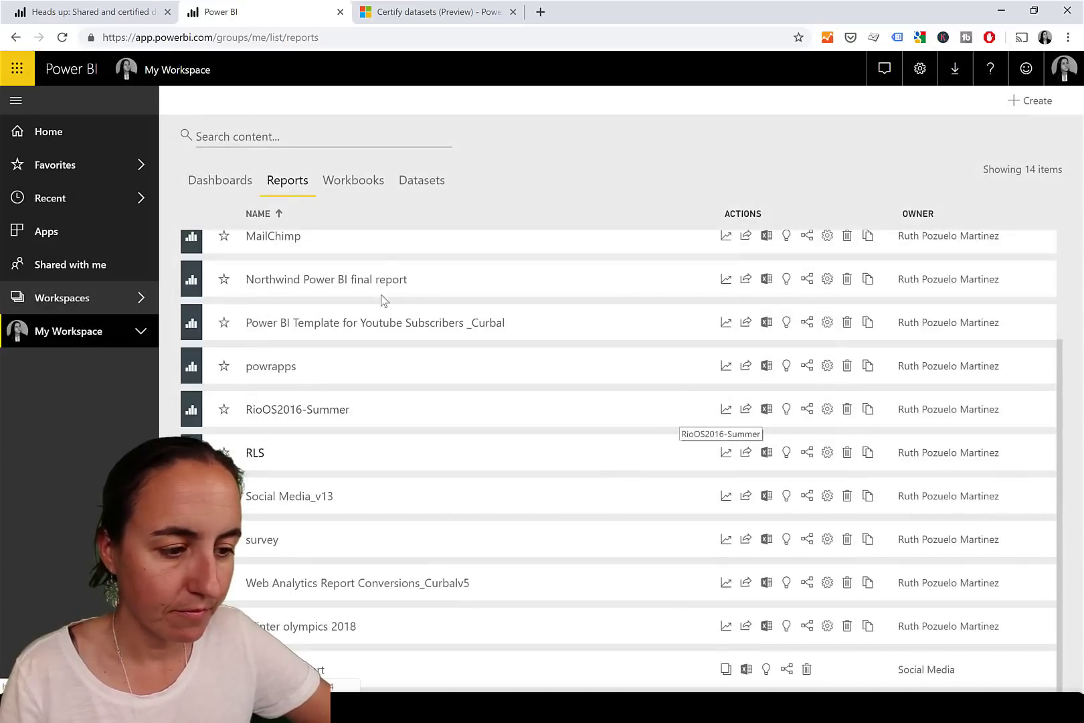
Step: Review My Workspace's content lists and examine the actions offered for the certified Northwind Power BI final report-ODATA dataset
{"action": "left_click", "coordinate": [424, 186]}
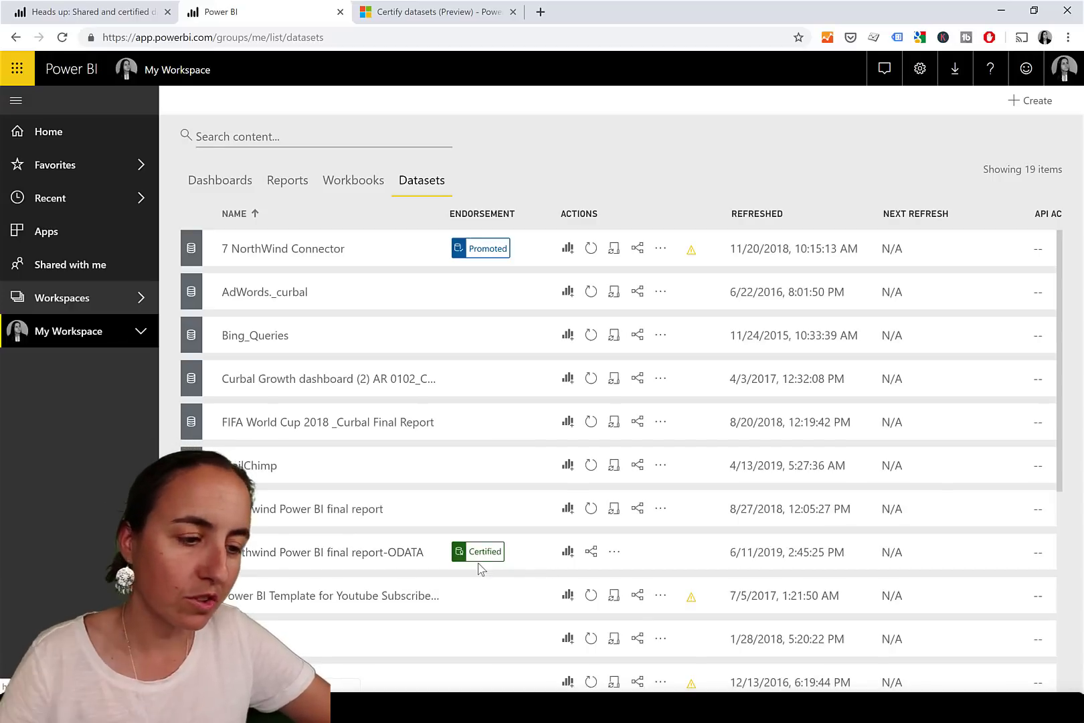
{"action": "left_click", "coordinate": [338, 182]}
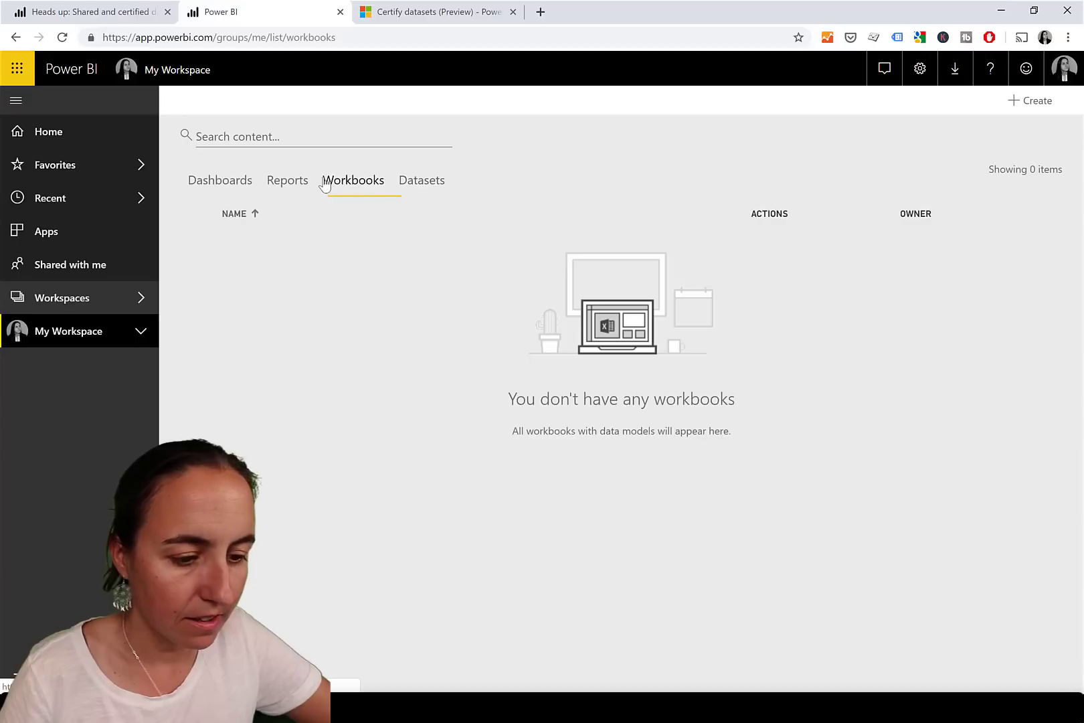
{"action": "left_click", "coordinate": [220, 182]}
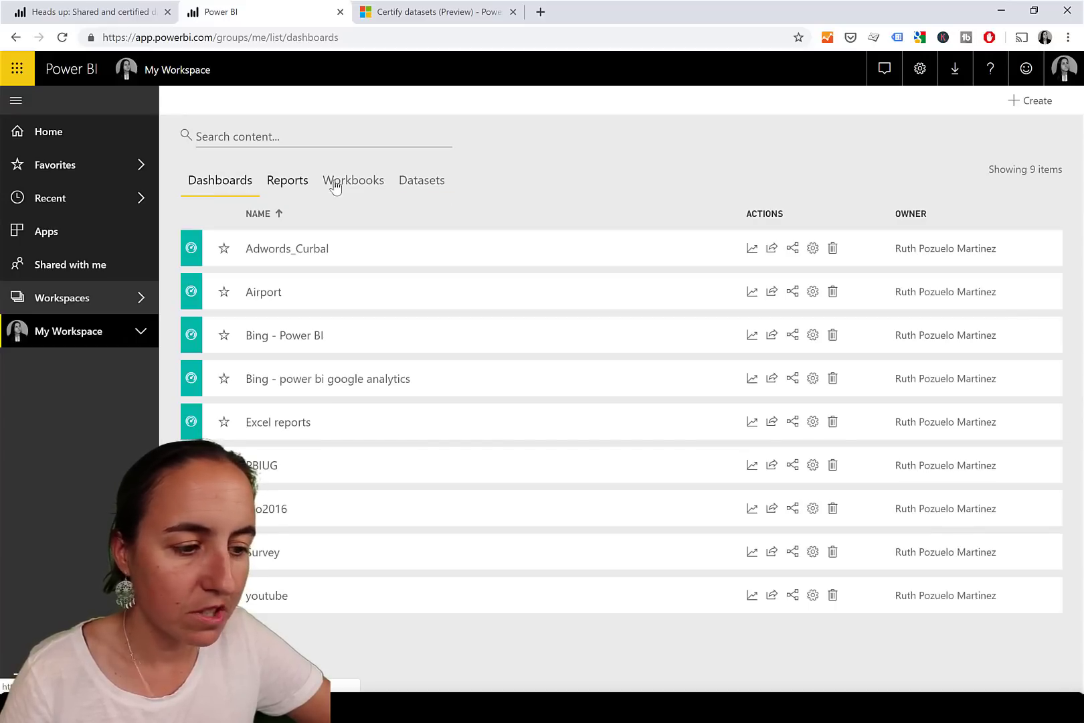
{"action": "left_click", "coordinate": [357, 185]}
{"action": "left_click", "coordinate": [421, 183]}
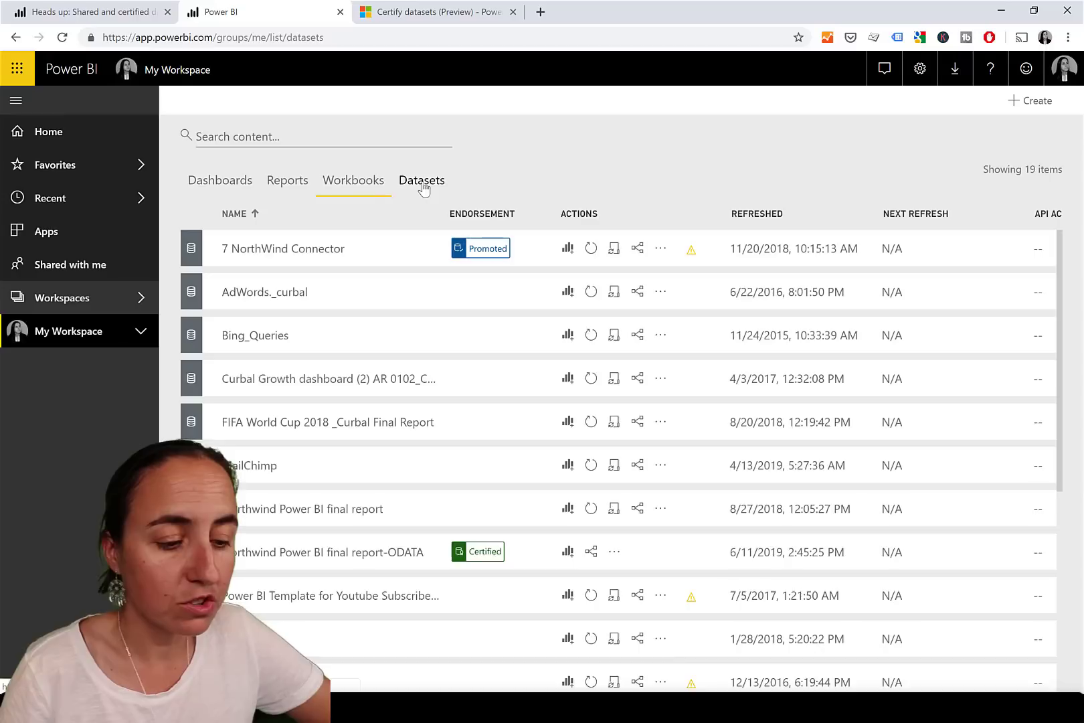
{"action": "left_click_drag", "start_coordinate": [228, 552], "coordinate": [612, 556]}
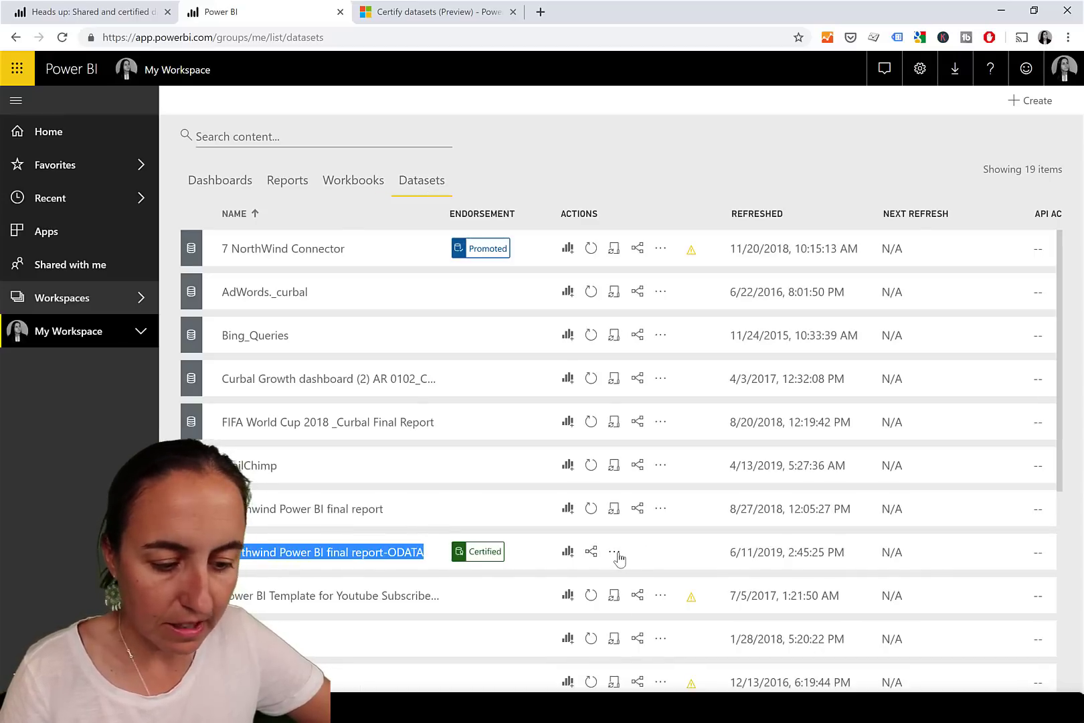
{"action": "left_click", "coordinate": [615, 552]}
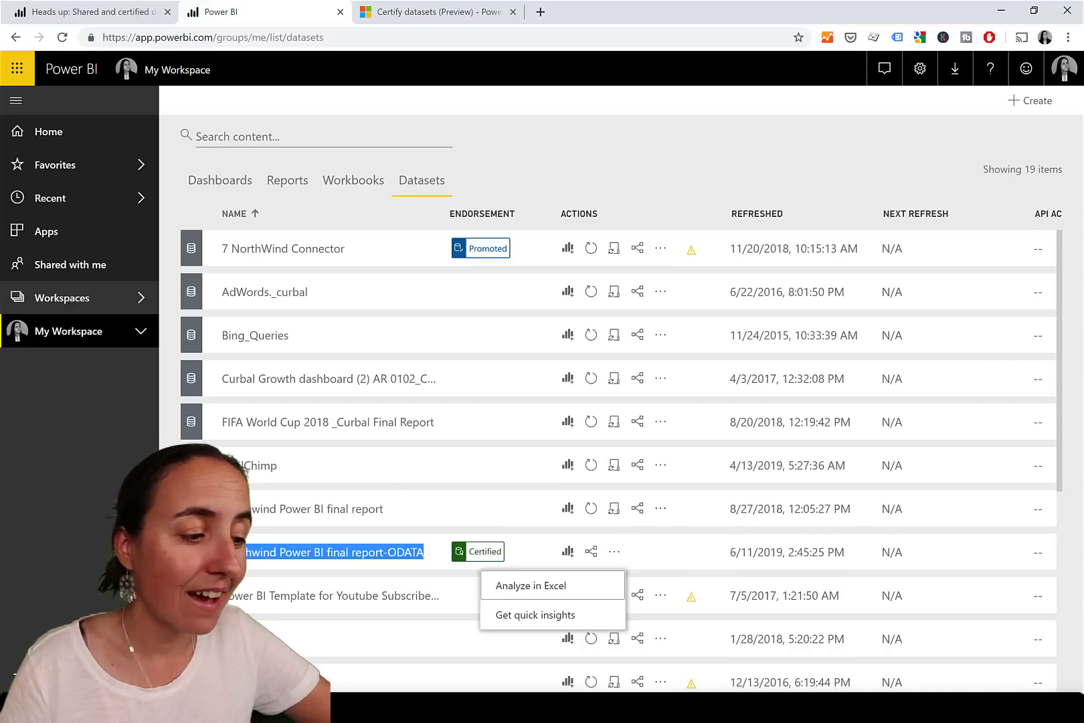
Step: Save a copy of the Northwind Power BI final report-ODATA report from the Northwind v2 workspace into the Timesheets workspace
{"action": "left_click", "coordinate": [110, 299]}
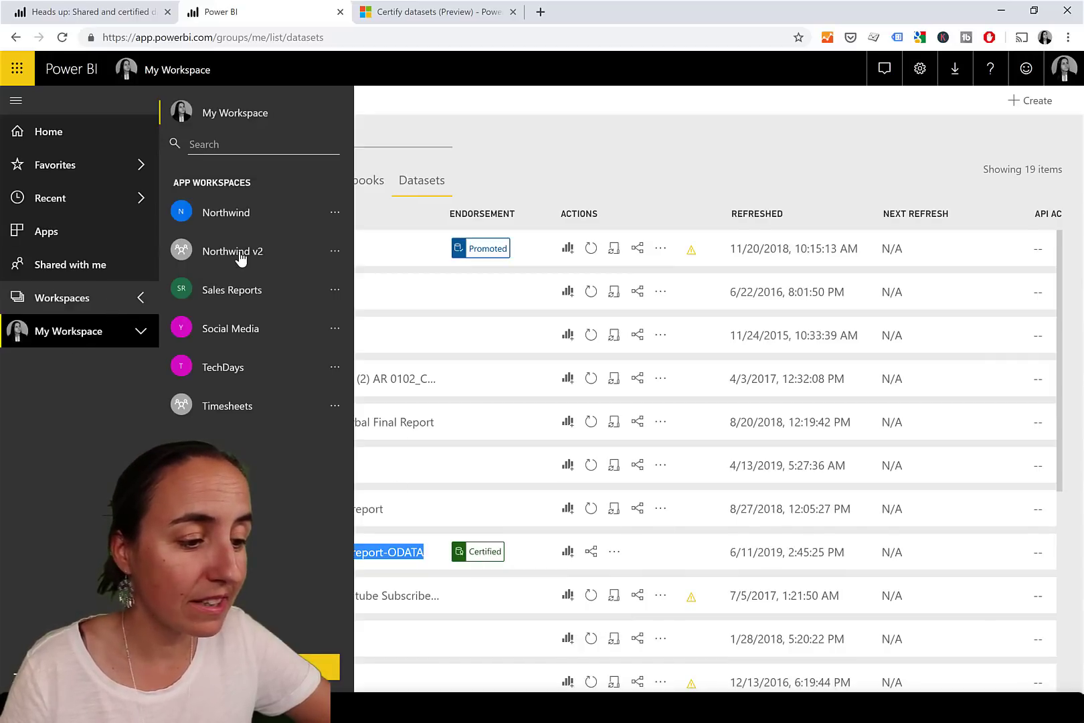
{"action": "left_click", "coordinate": [239, 249]}
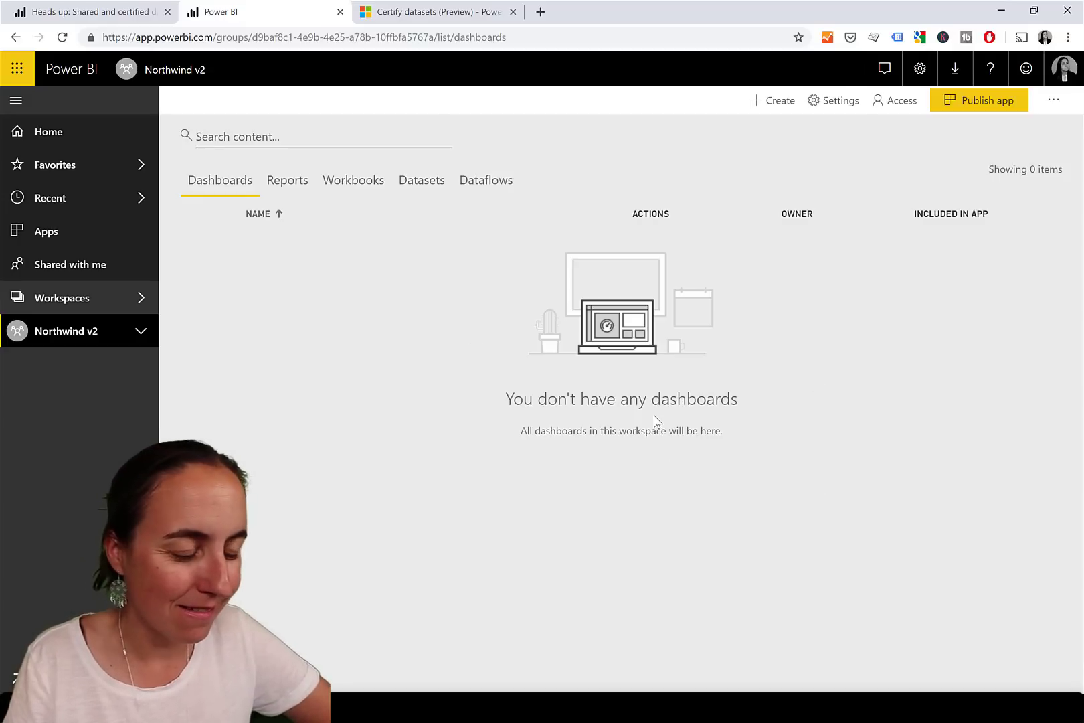
{"action": "left_click", "coordinate": [287, 182]}
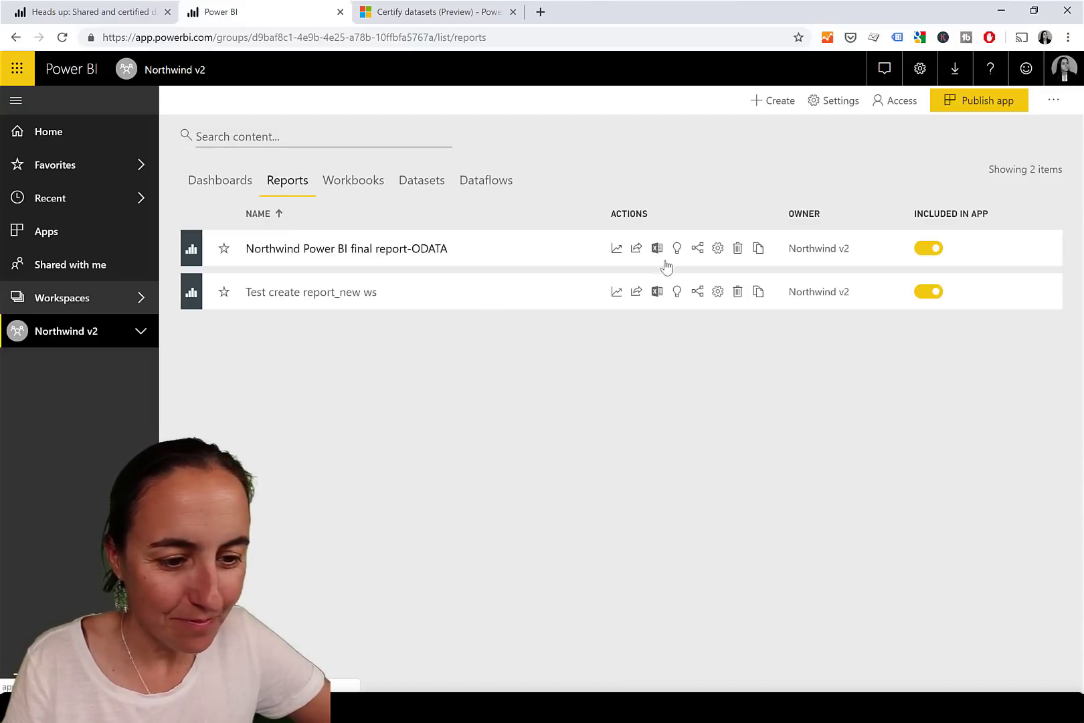
{"action": "left_click", "coordinate": [758, 249]}
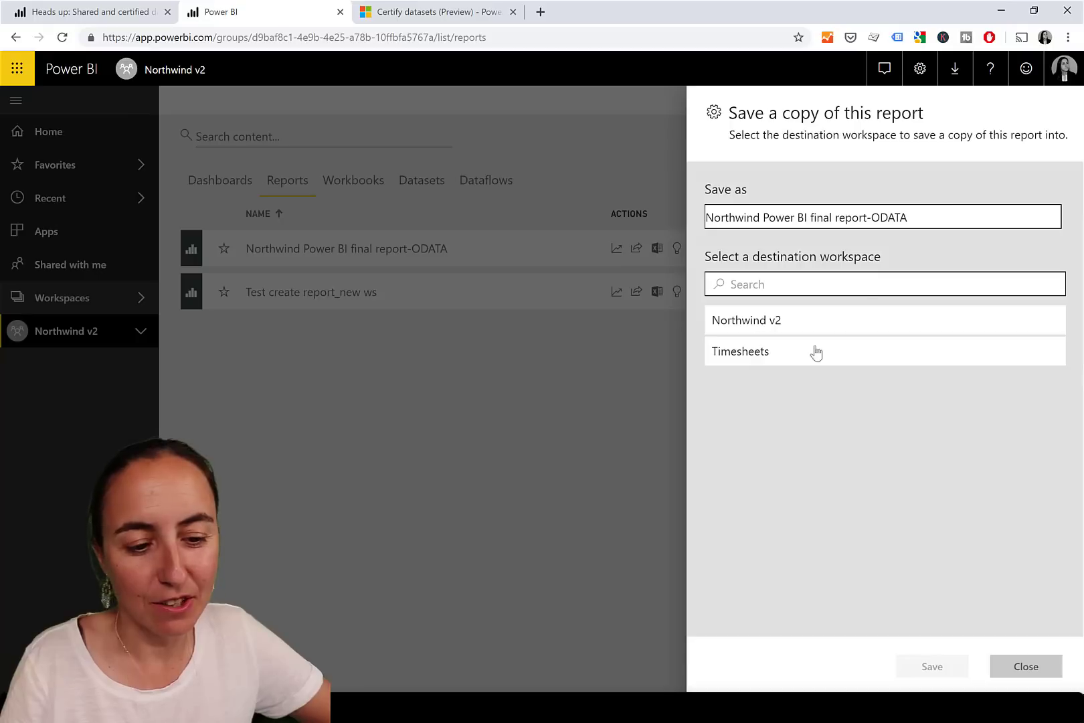
{"action": "left_click", "coordinate": [753, 358]}
{"action": "left_click", "coordinate": [930, 666]}
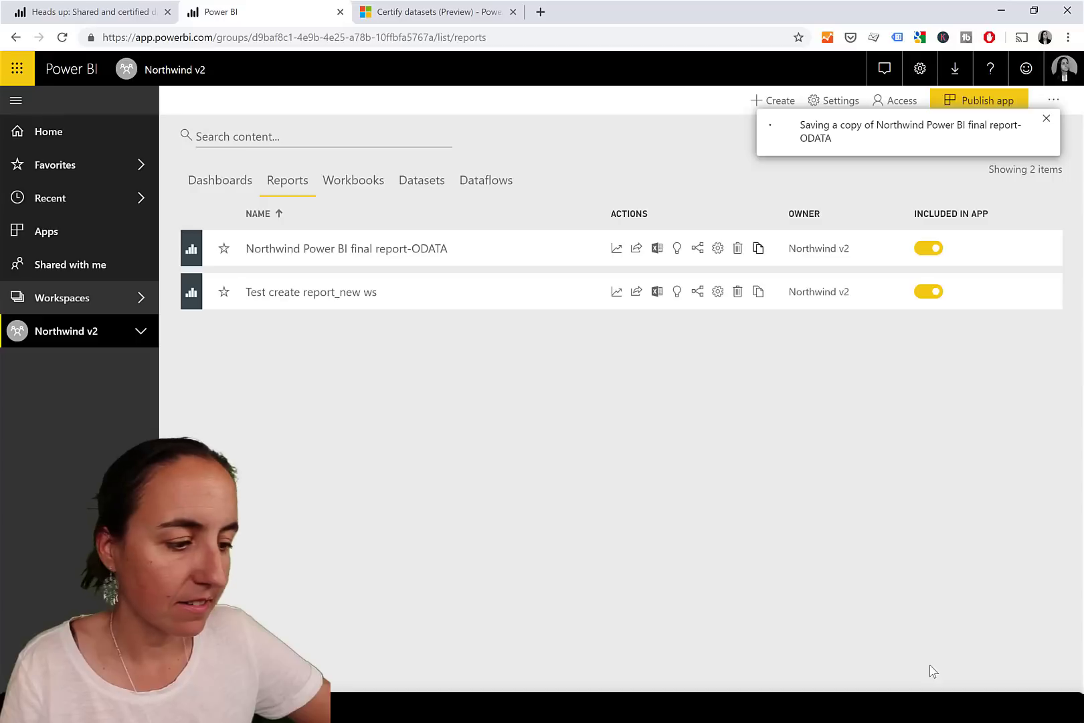
Step: Examine the Timesheets workspace's datasets and reports for the copied Northwind content
{"action": "left_click", "coordinate": [67, 302]}
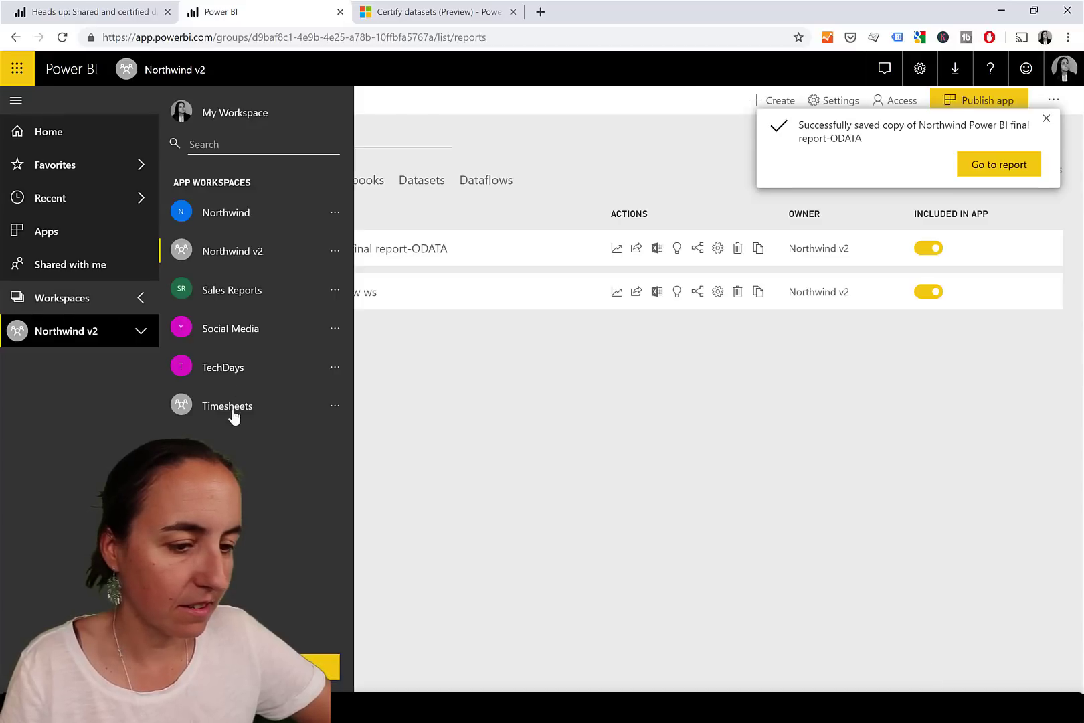
{"action": "left_click", "coordinate": [228, 407]}
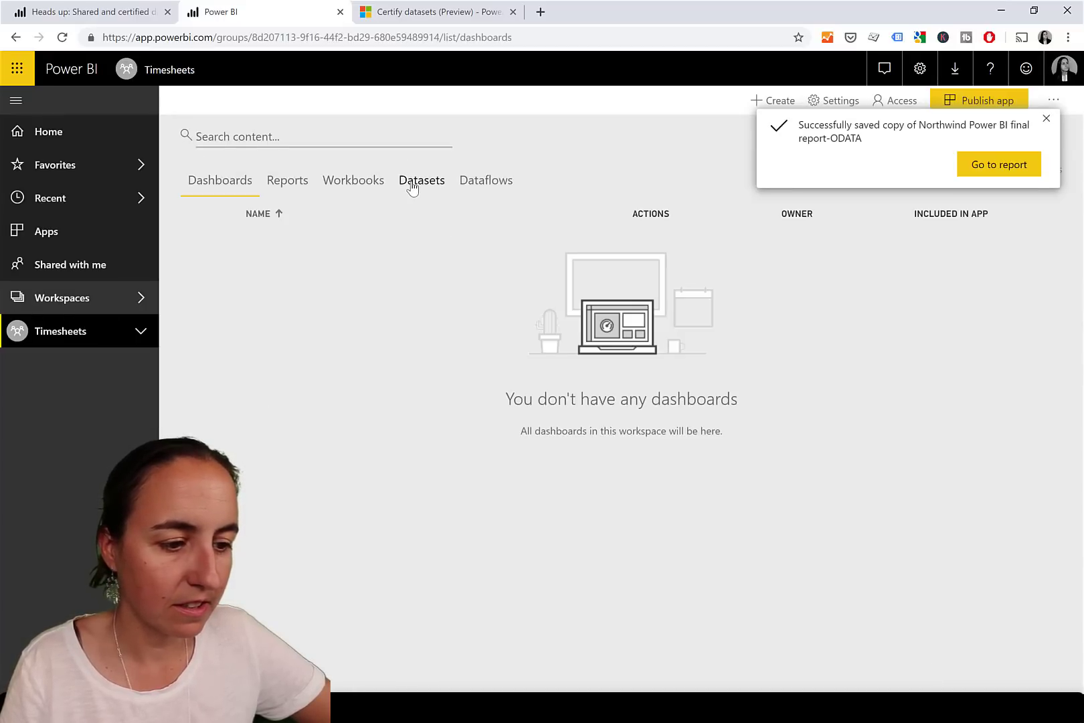
{"action": "left_click", "coordinate": [413, 191]}
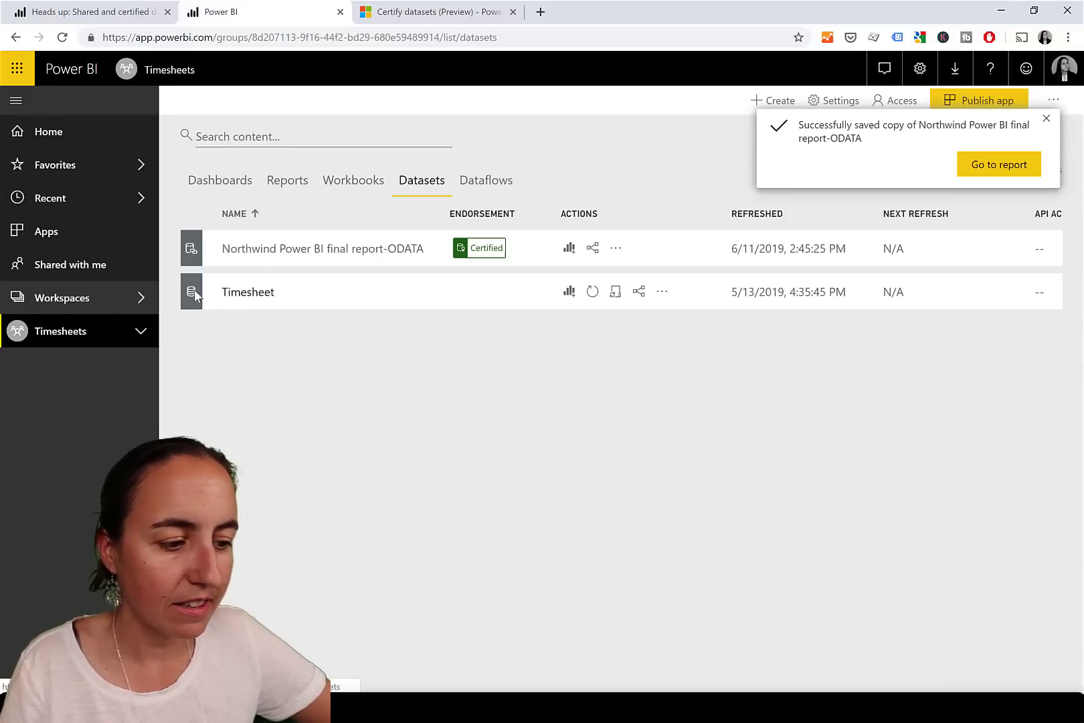
{"action": "left_click", "coordinate": [284, 185]}
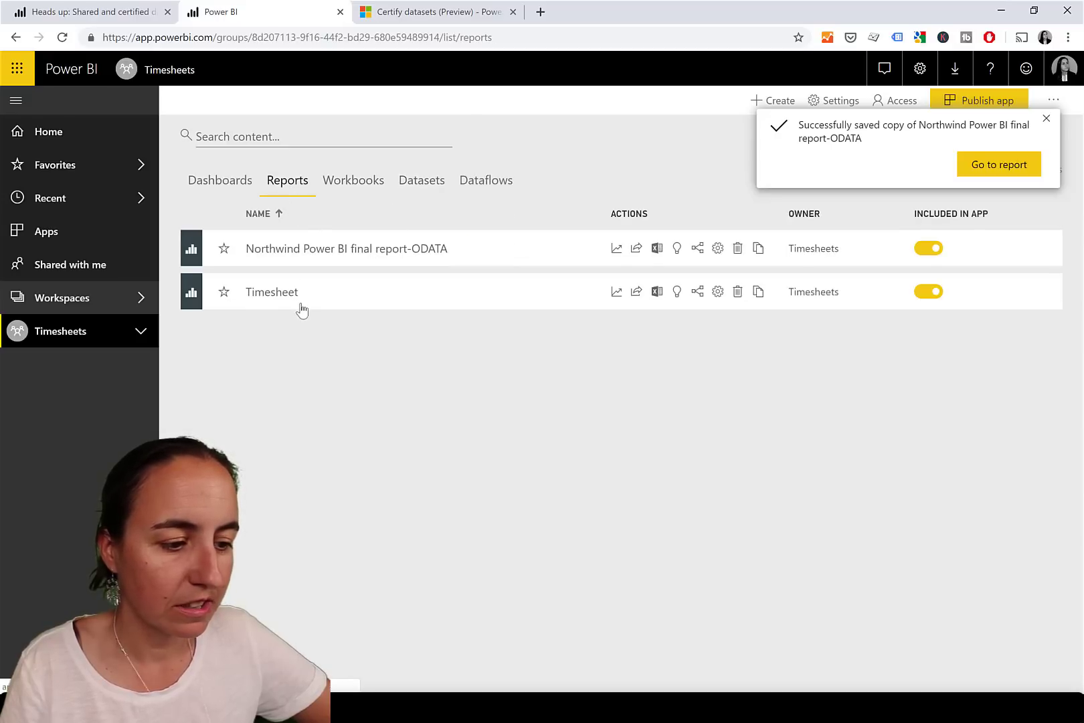
Step: Delete the Northwind Power BI final report-ODATA report from the Timesheets workspace and check its datasets
{"action": "left_click", "coordinate": [737, 248]}
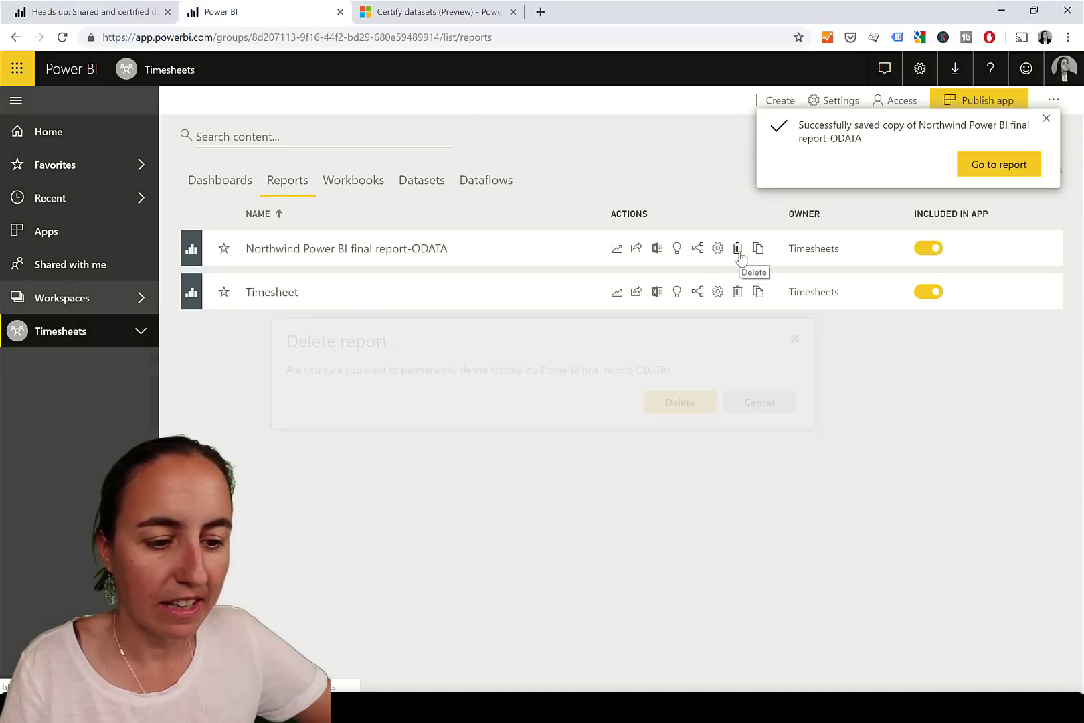
{"action": "left_click", "coordinate": [680, 403]}
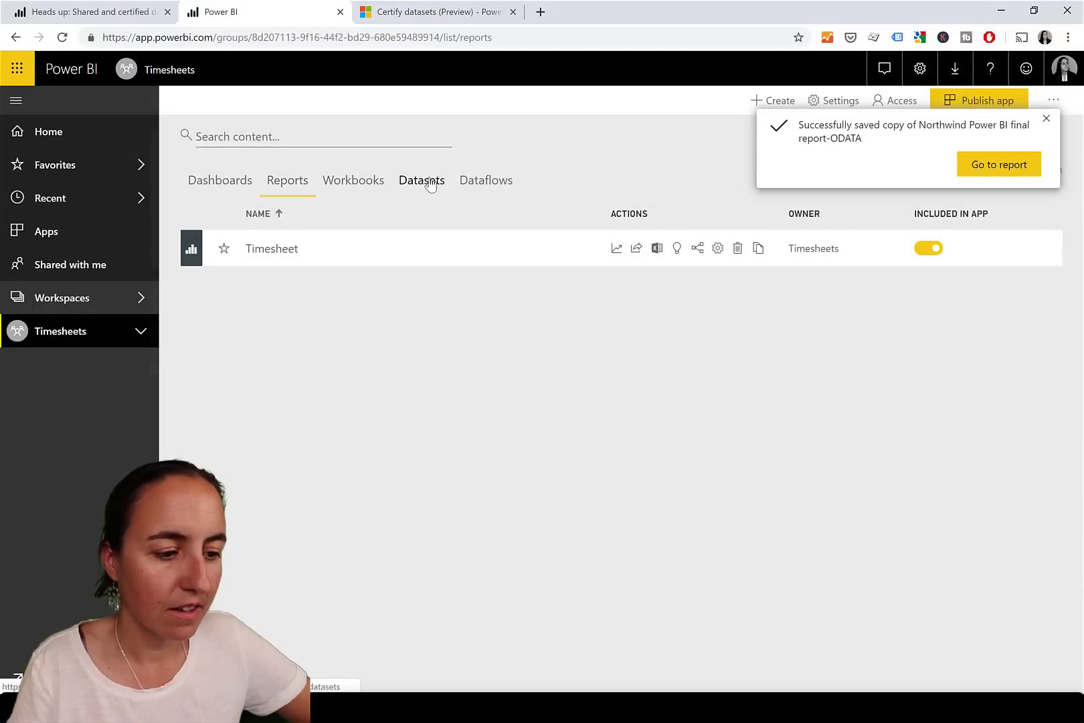
{"action": "left_click", "coordinate": [430, 190]}
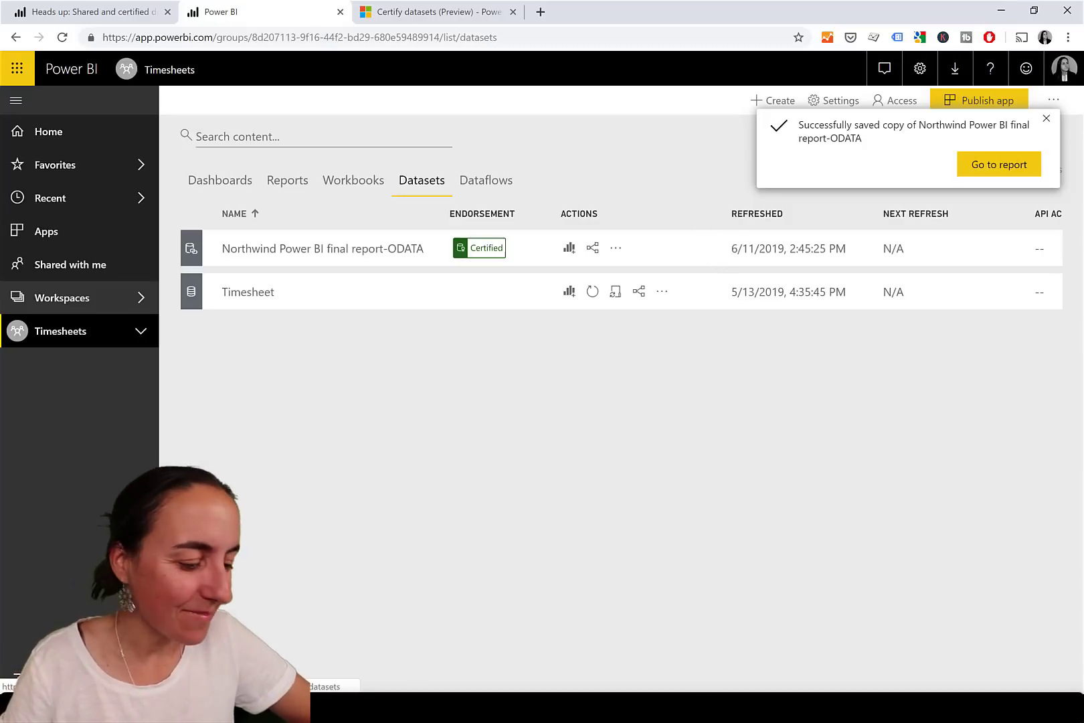
Step: Examine the published datasets offered for creating a report in Northwind v2, comparing their endorsements and source workspaces
{"action": "left_click", "coordinate": [20, 678]}
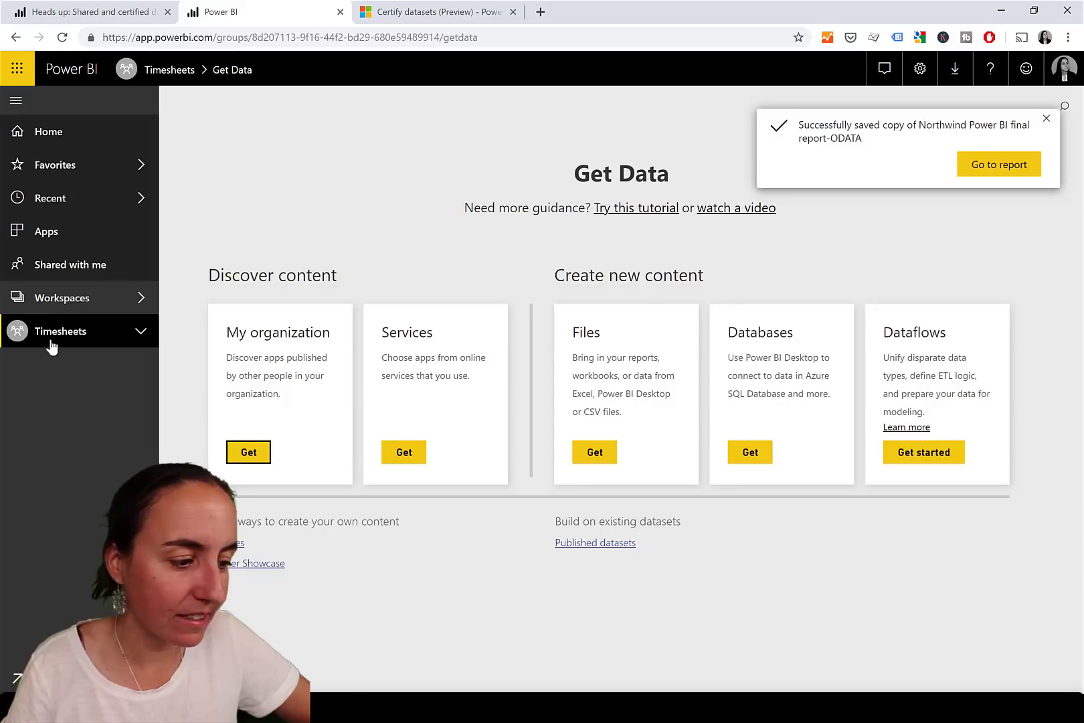
{"action": "left_click", "coordinate": [66, 307]}
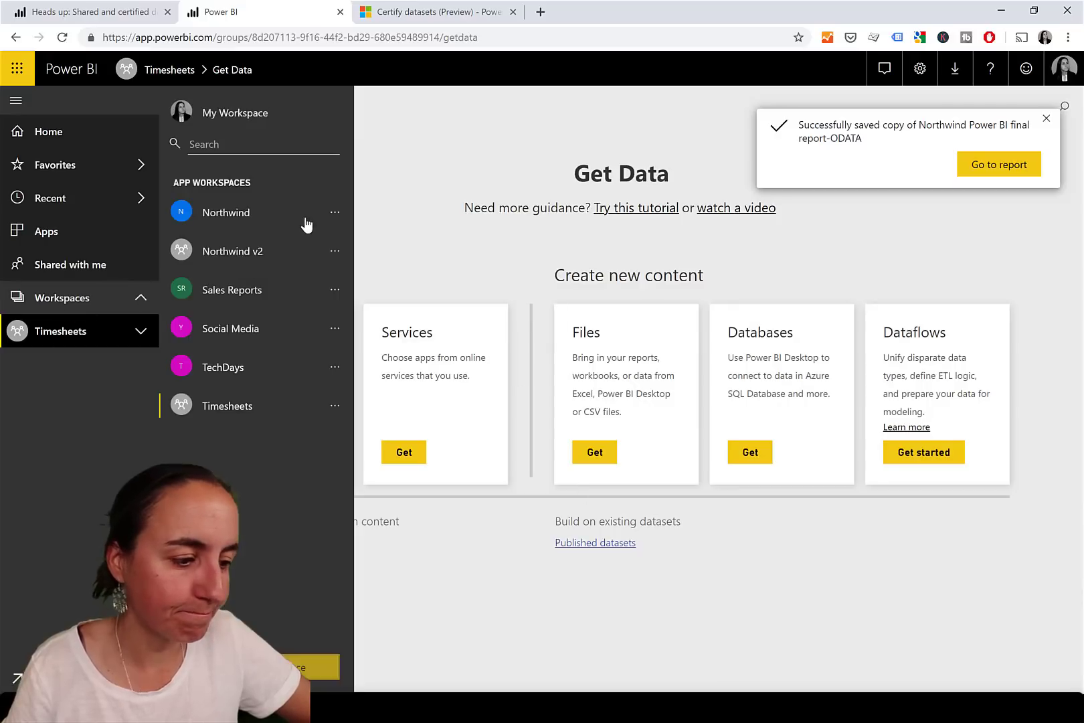
{"action": "left_click", "coordinate": [235, 251]}
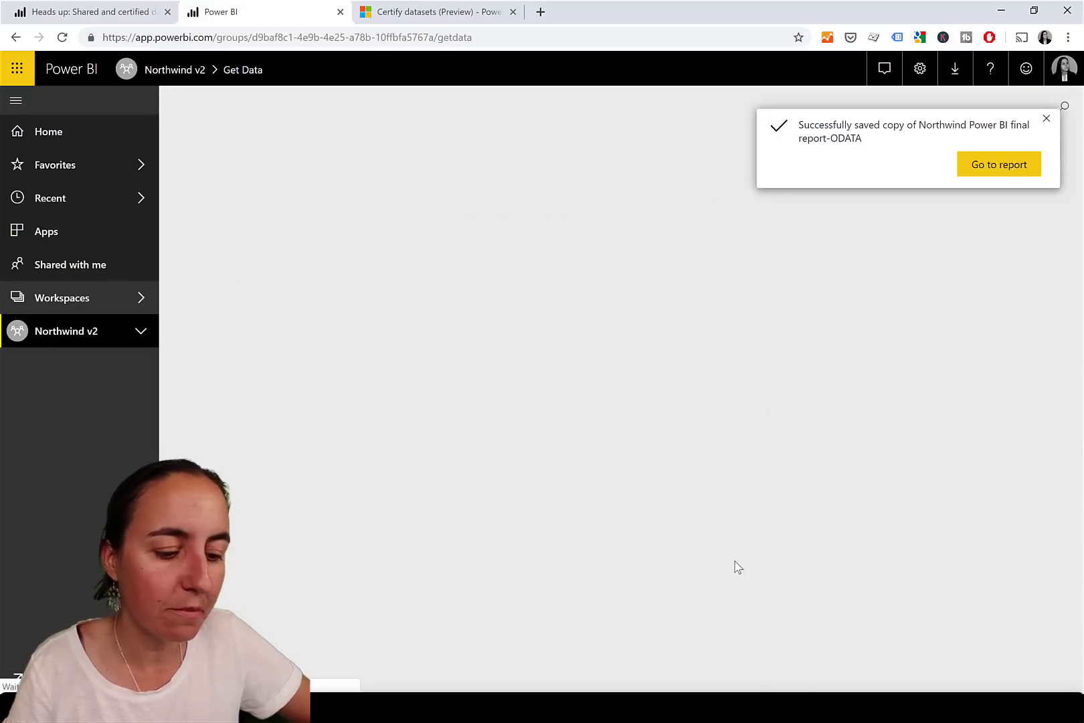
{"action": "left_click", "coordinate": [590, 543]}
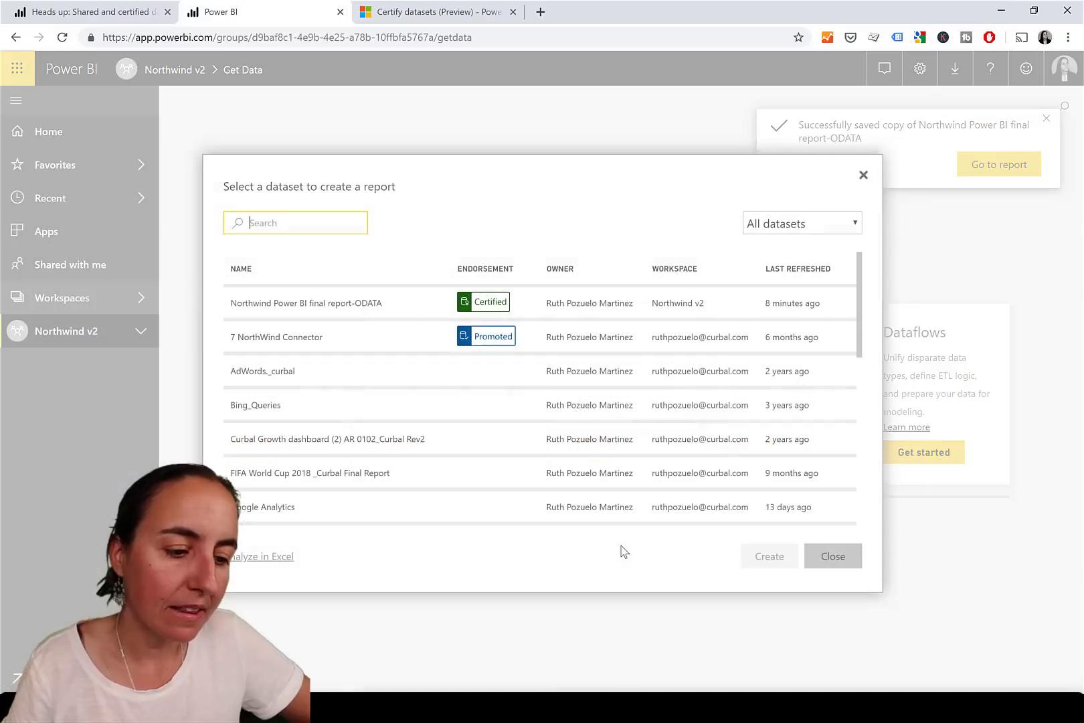
{"action": "scroll", "coordinate": [735, 439], "scroll_direction": "down", "scroll_amount": 5}
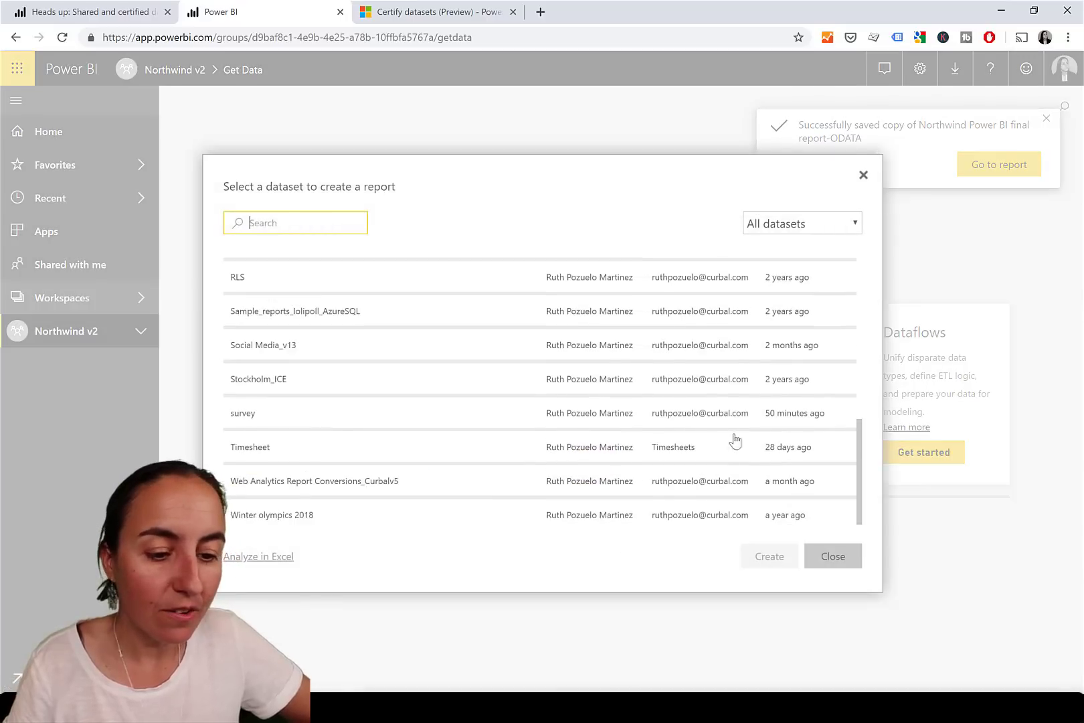
{"action": "scroll", "coordinate": [726, 435], "scroll_direction": "up", "scroll_amount": 5}
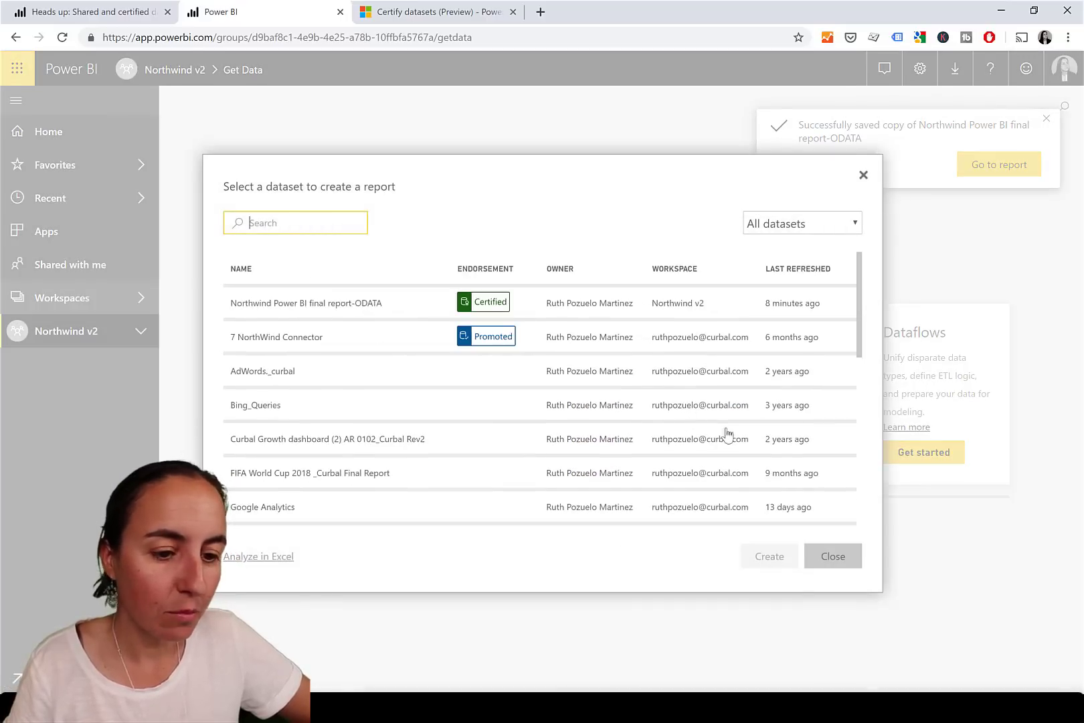
{"action": "left_click", "coordinate": [837, 564]}
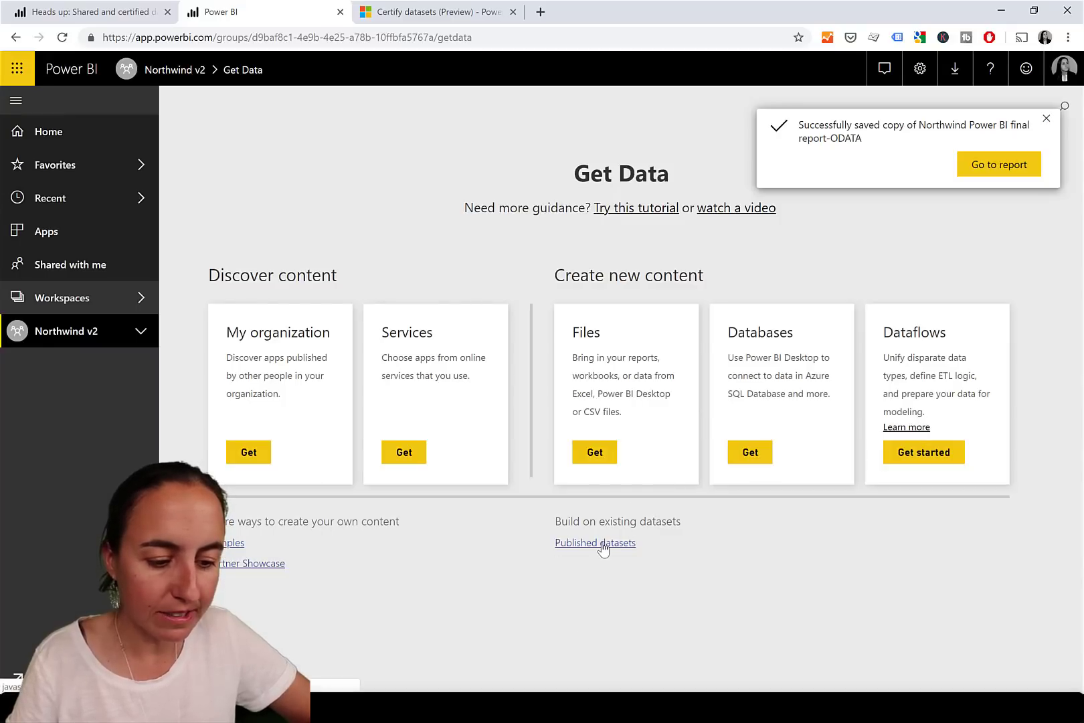
{"action": "left_click", "coordinate": [602, 543]}
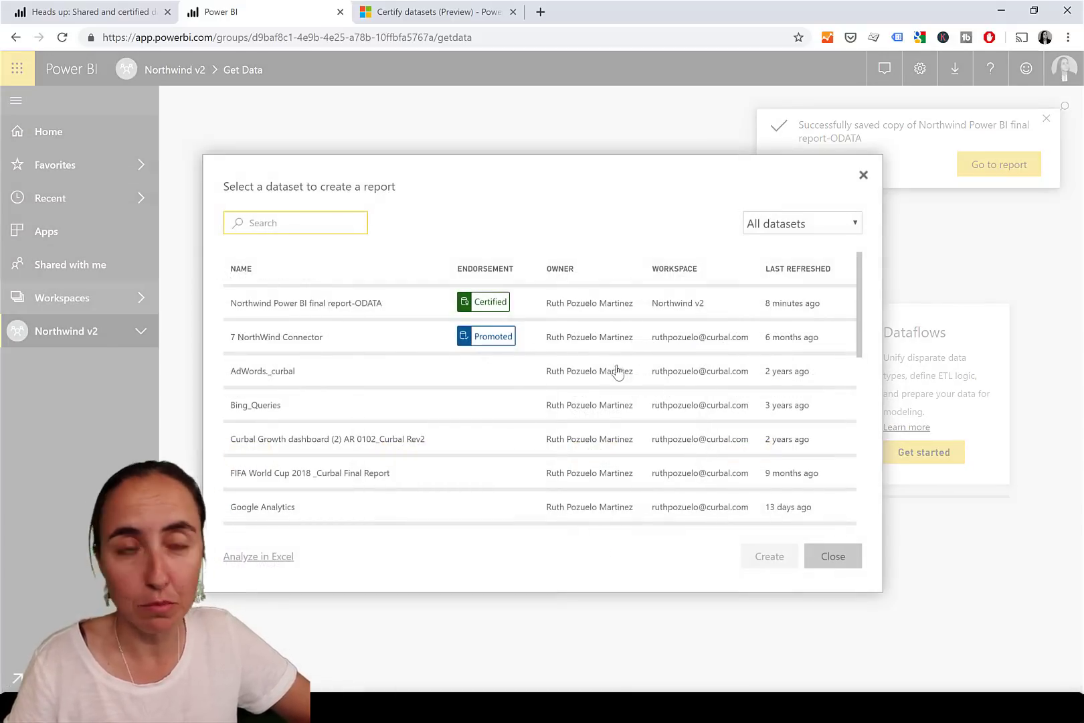
{"action": "scroll", "coordinate": [612, 401], "scroll_direction": "down", "scroll_amount": 10}
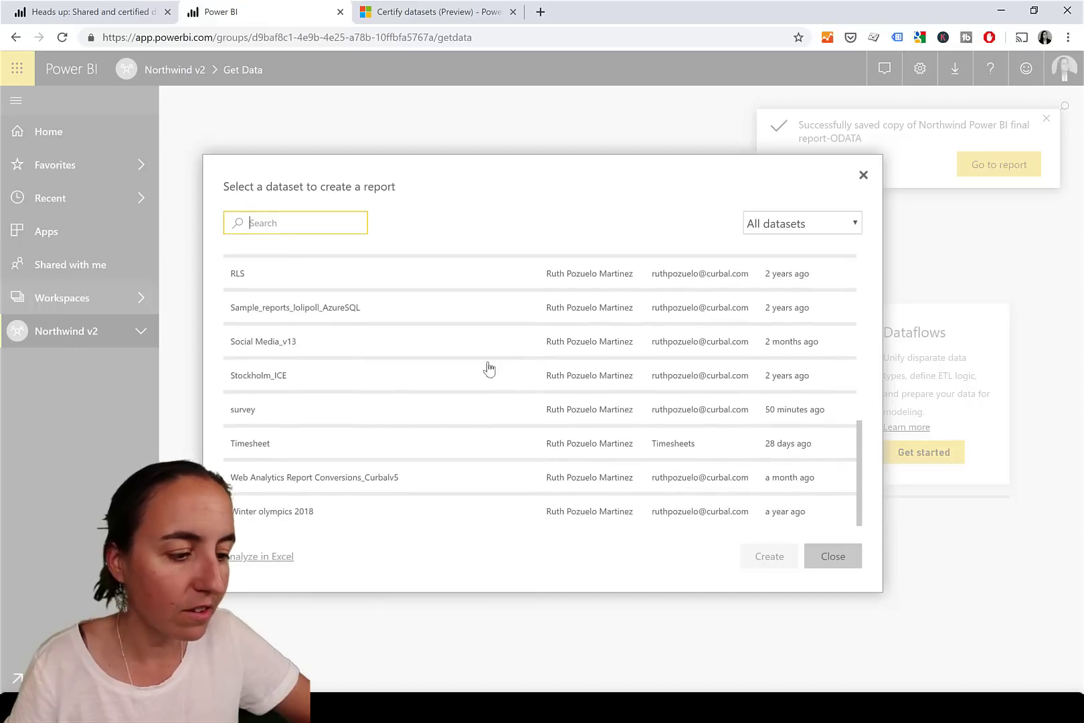
{"action": "scroll", "coordinate": [645, 423], "scroll_direction": "up", "scroll_amount": 10}
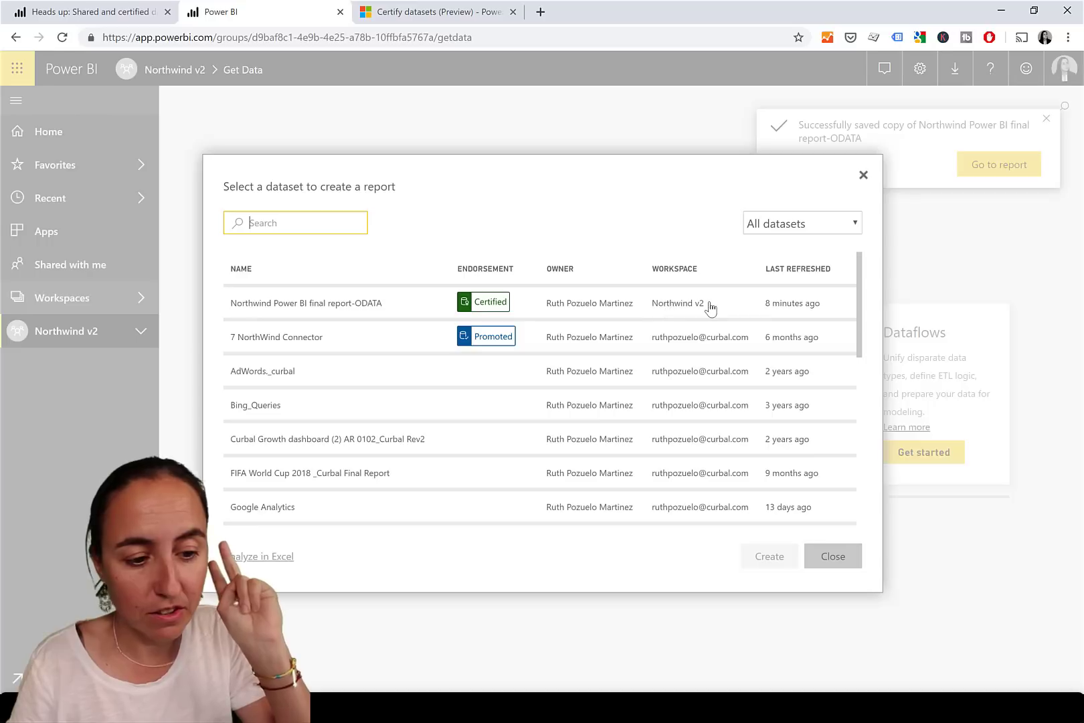
{"action": "scroll", "coordinate": [716, 384], "scroll_direction": "down", "scroll_amount": 10}
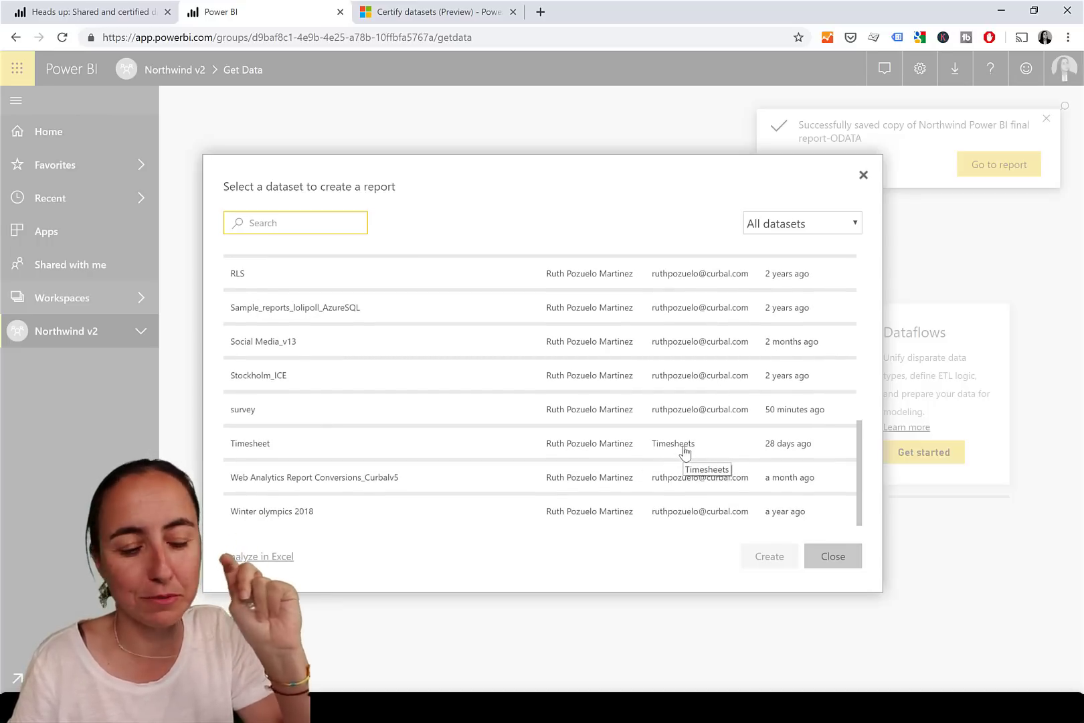
{"action": "left_click", "coordinate": [842, 561]}
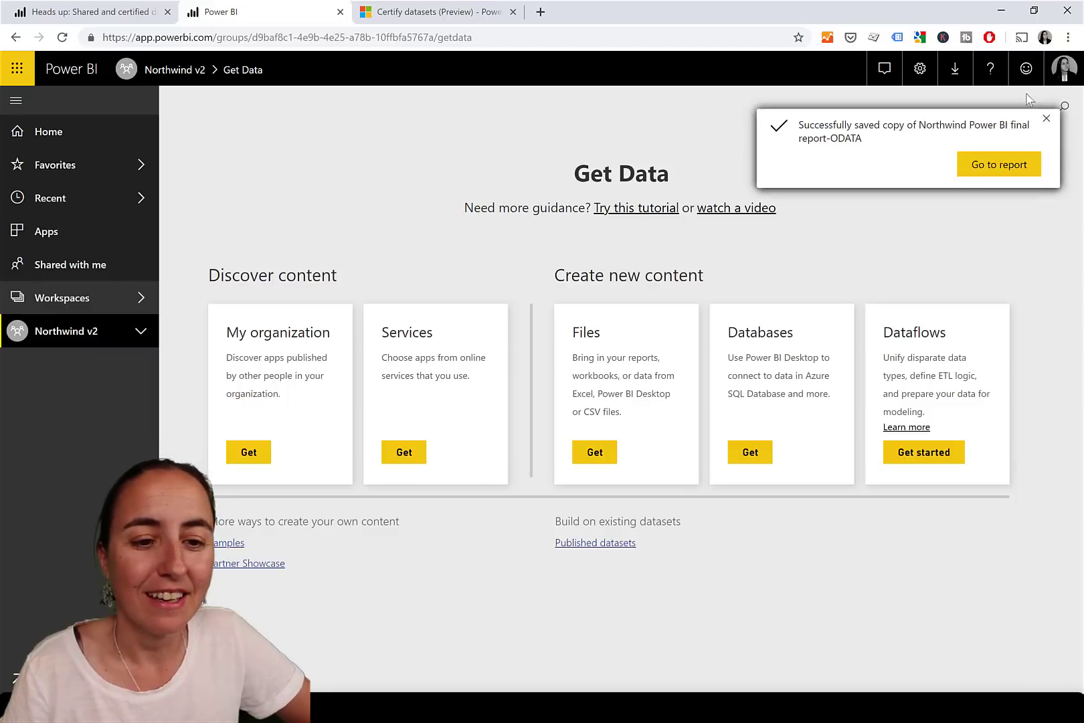
{"action": "left_click", "coordinate": [1046, 118]}
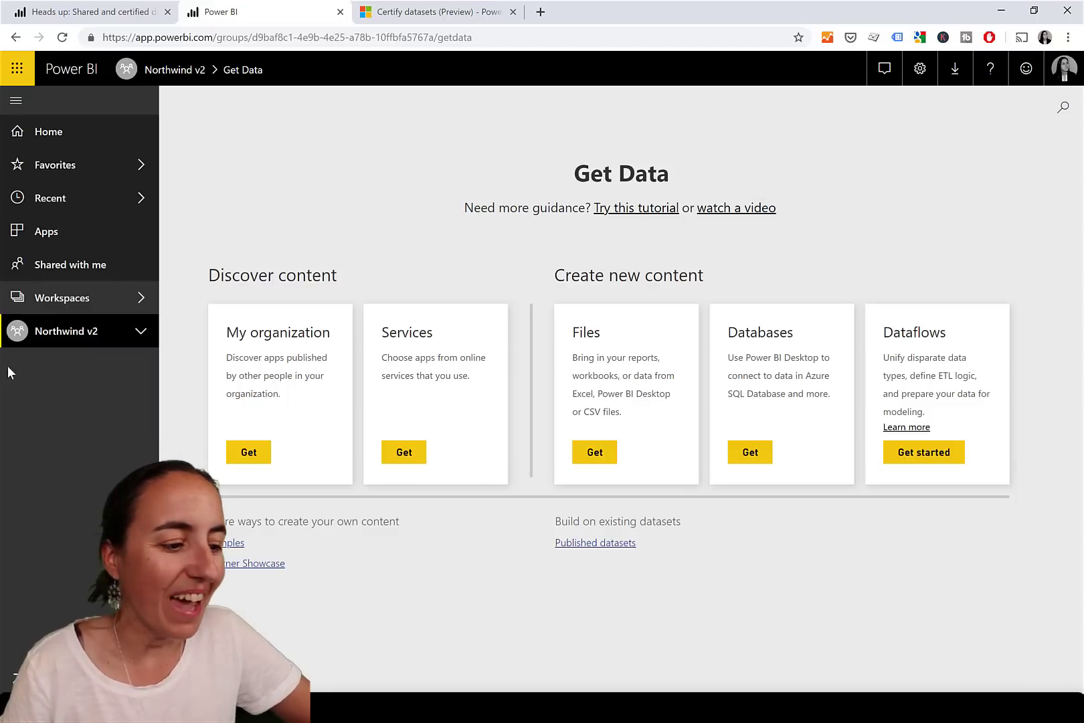
Step: Start publishing the Northwind v2 workspace as an app and open its access permissions
{"action": "left_click", "coordinate": [78, 338]}
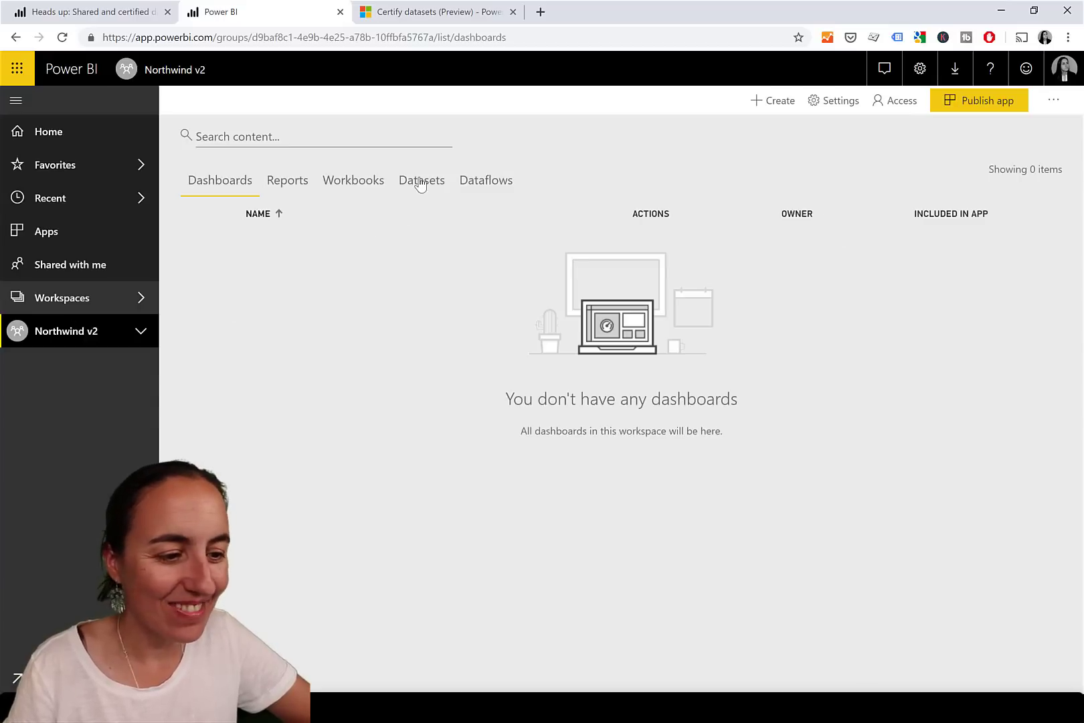
{"action": "left_click", "coordinate": [420, 182]}
{"action": "left_click", "coordinate": [981, 106]}
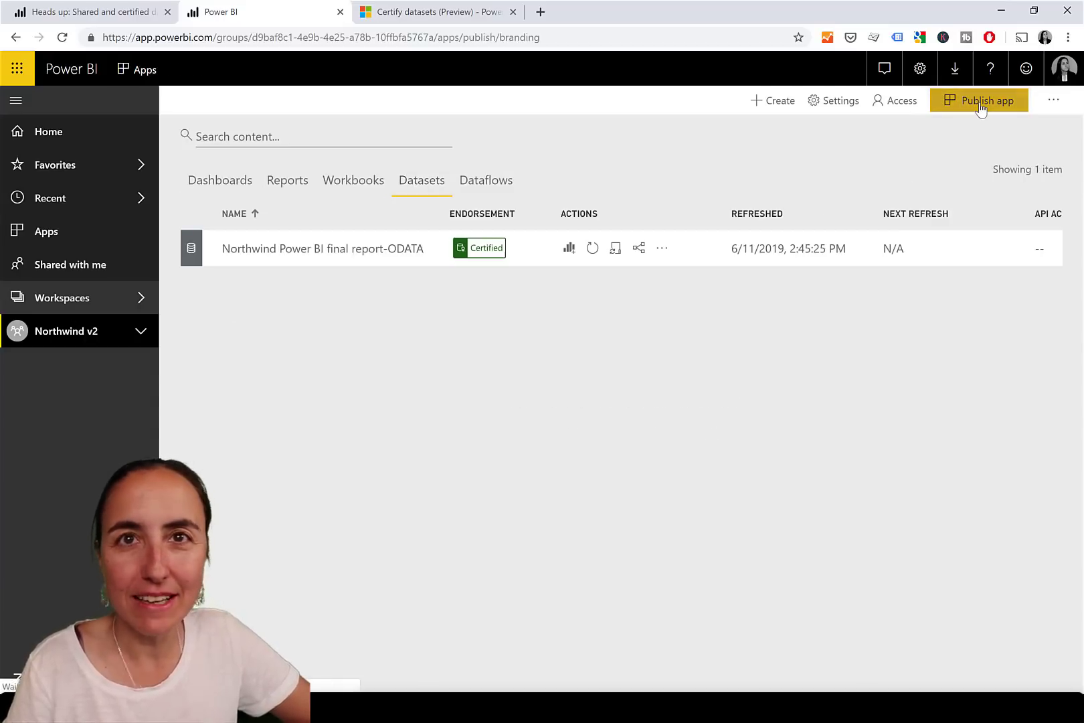
{"action": "left_click", "coordinate": [318, 141]}
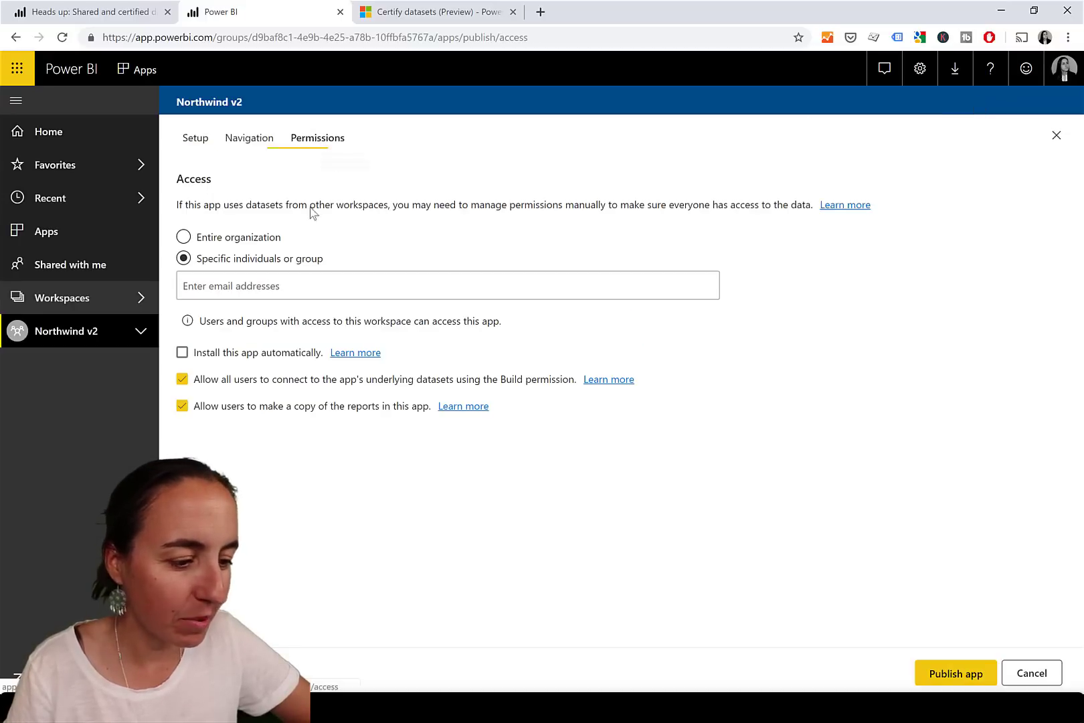
Step: Disallow app users from connecting to the underlying datasets with the Build permission, leaving automatic app installation off
{"action": "left_click", "coordinate": [268, 359]}
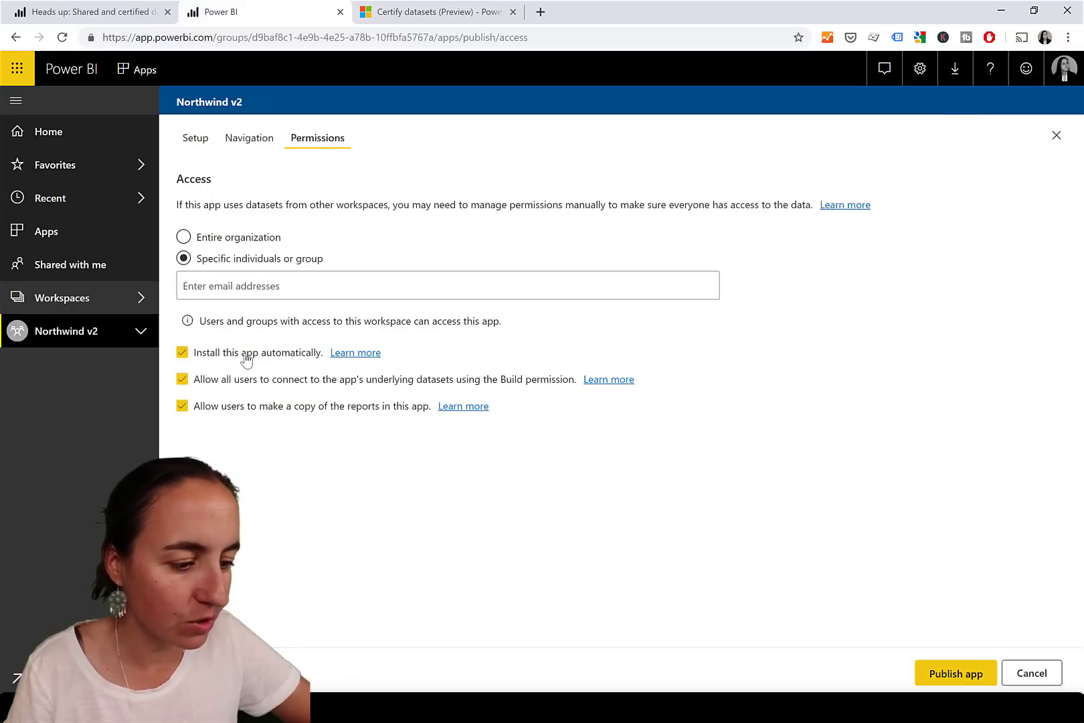
{"action": "left_click", "coordinate": [245, 358]}
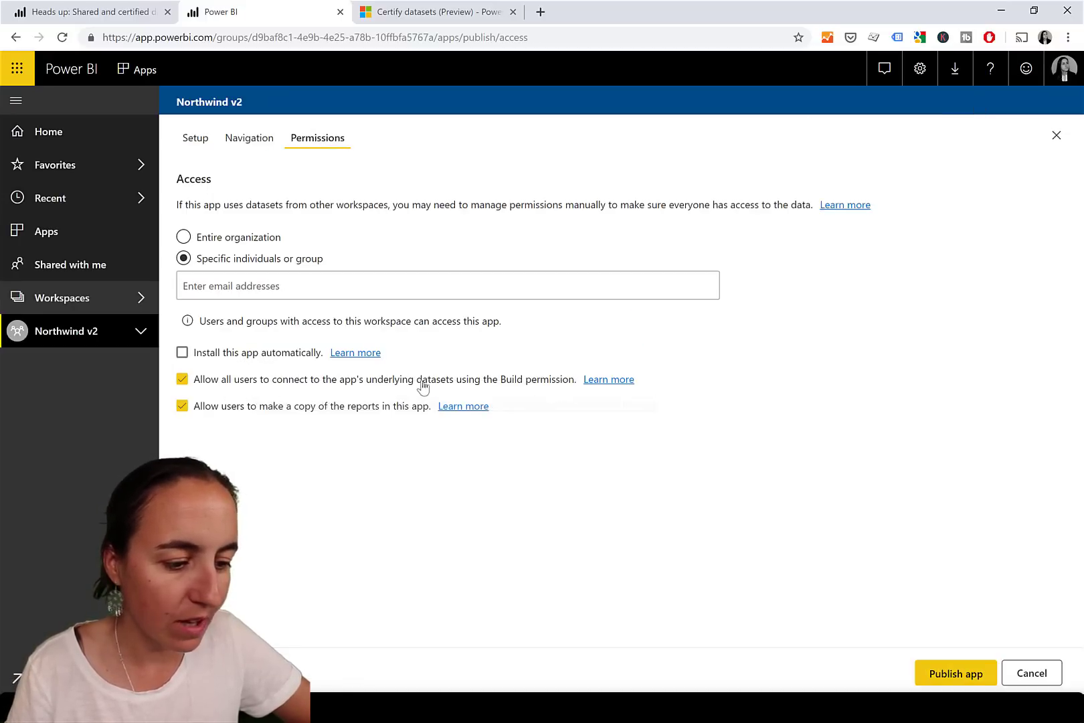
{"action": "mouse_move", "coordinate": [518, 390]}
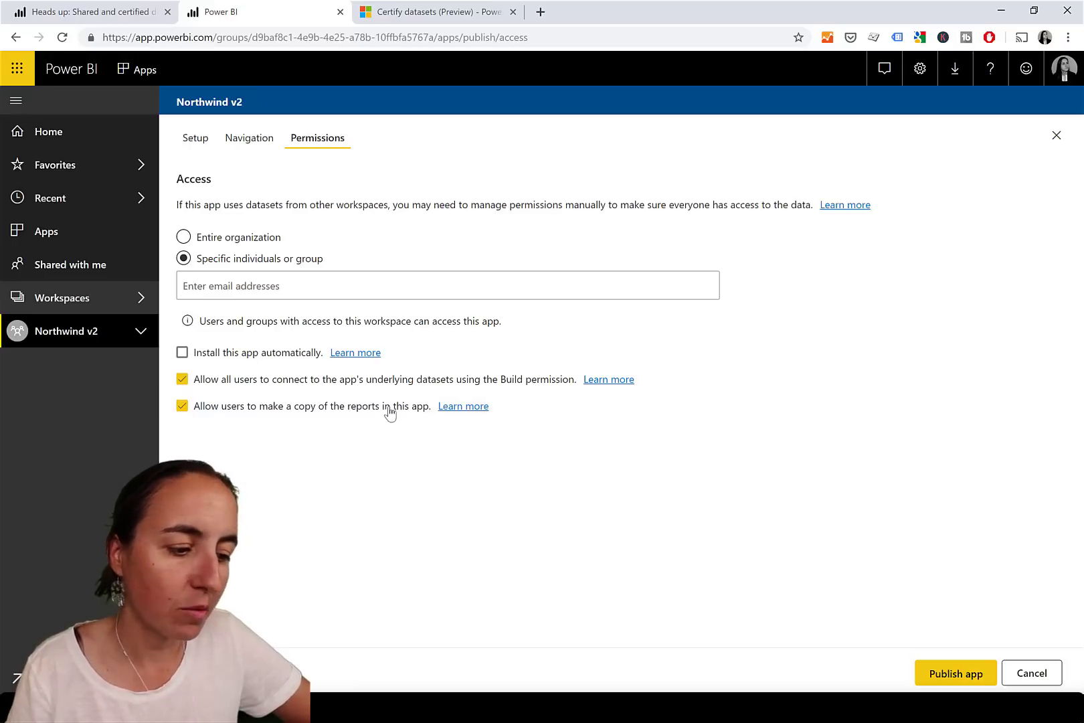
{"action": "left_click", "coordinate": [251, 379]}
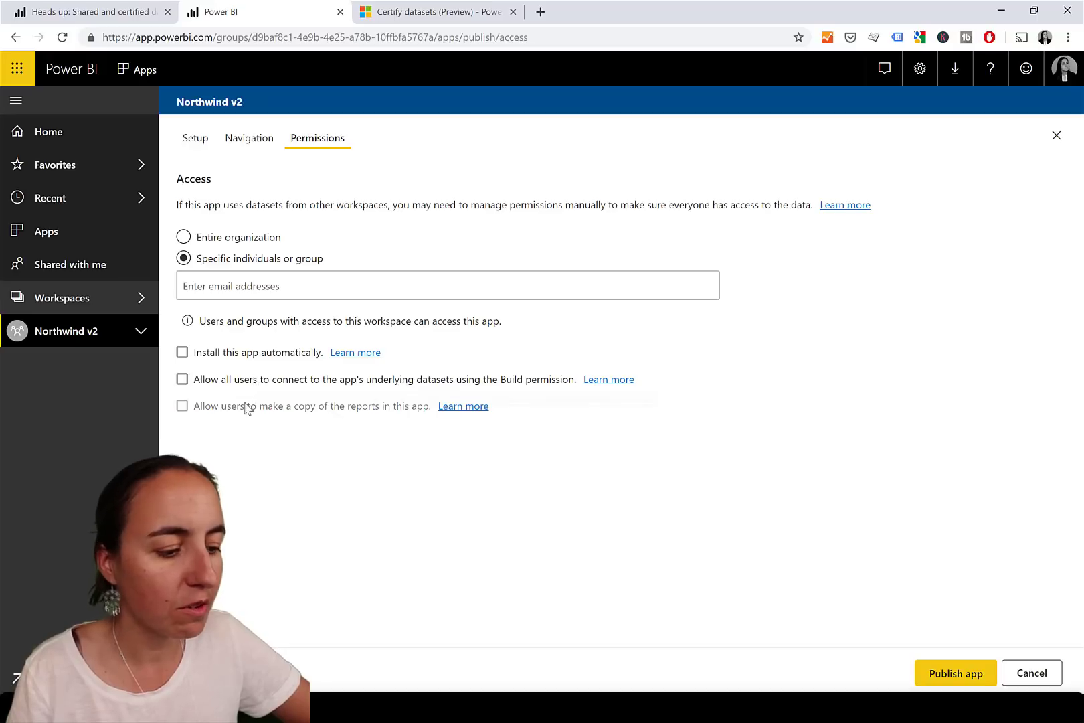